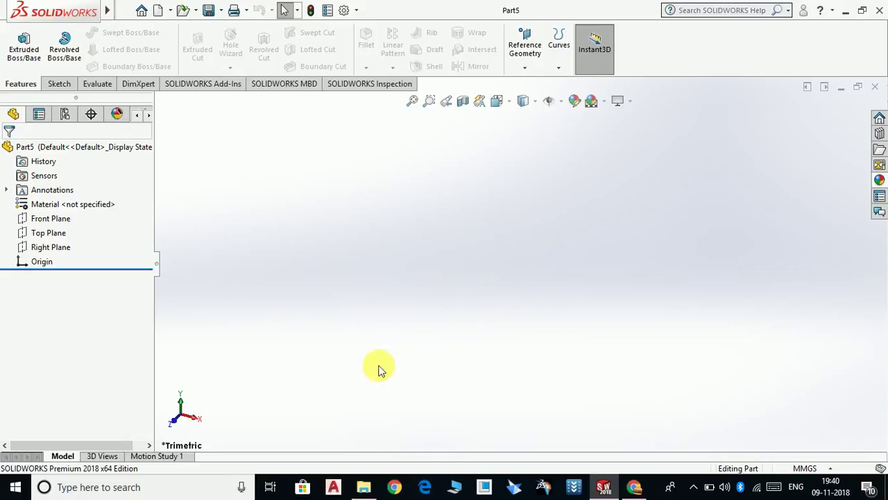
- Start a new sketch on the Front Plane
click(59, 218)
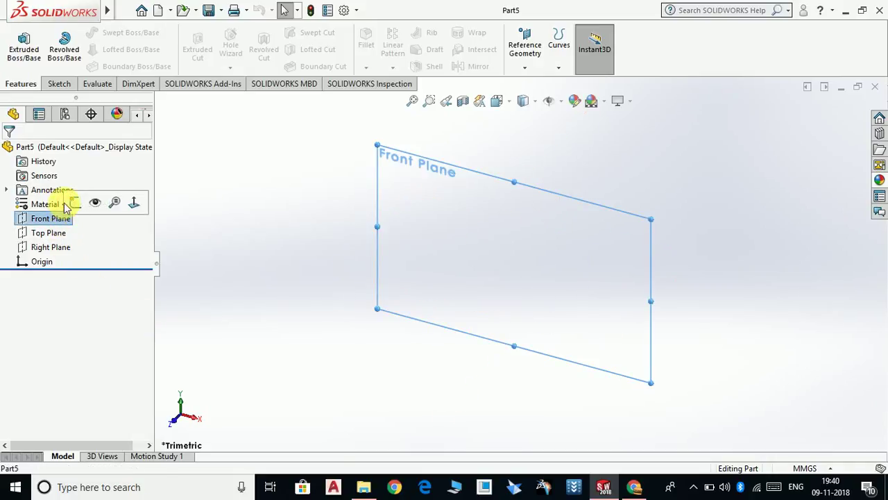
click(75, 202)
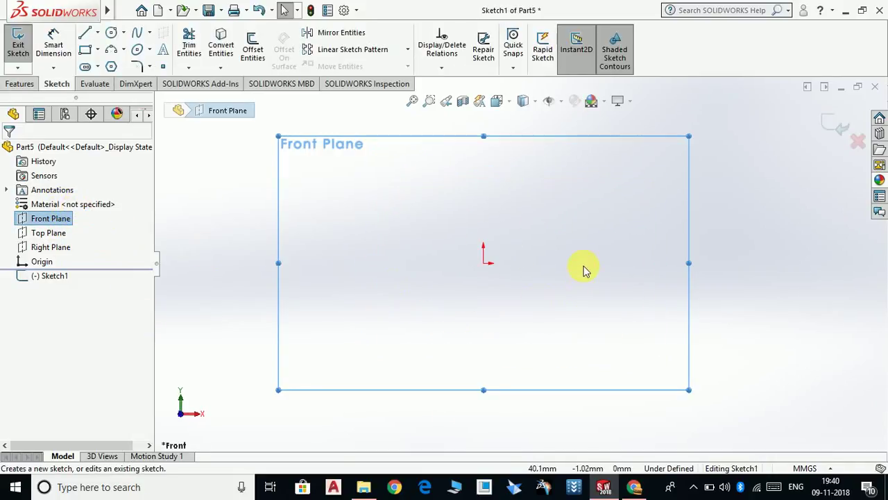
scroll(503, 214, down, 3)
scroll(516, 212, up, 4)
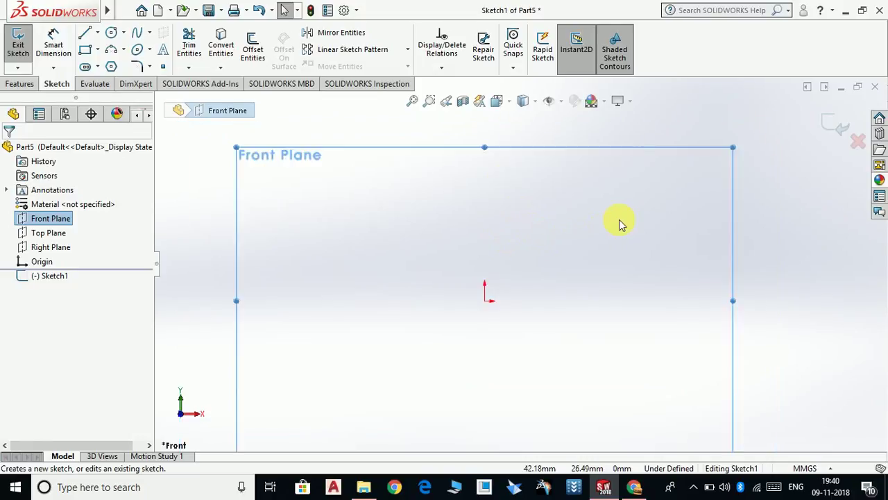
scroll(592, 238, down, 3)
scroll(531, 286, down, 2)
scroll(521, 292, up, 3)
scroll(472, 298, down, 3)
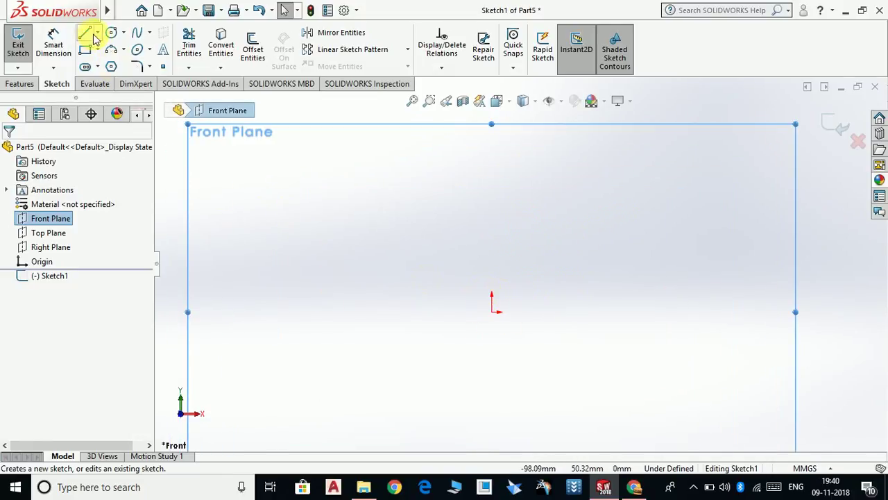
- Draw a vertical centerline about 50 mm long upward from the origin
click(98, 34)
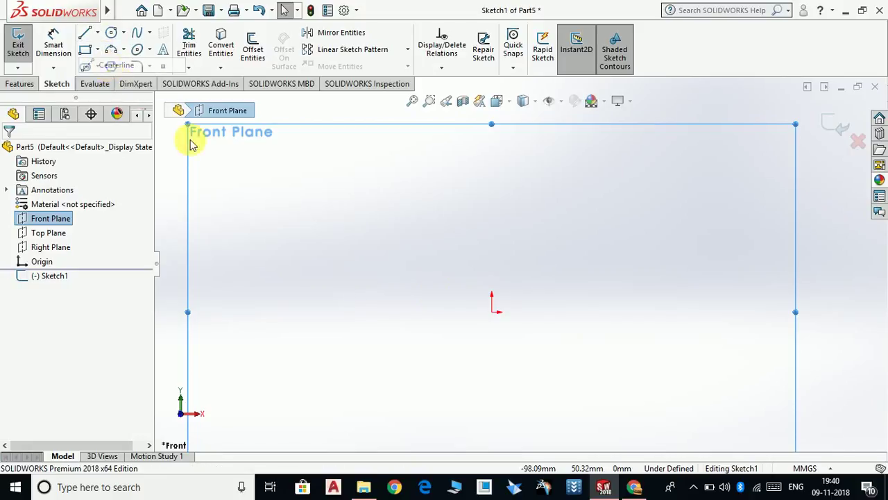
click(492, 312)
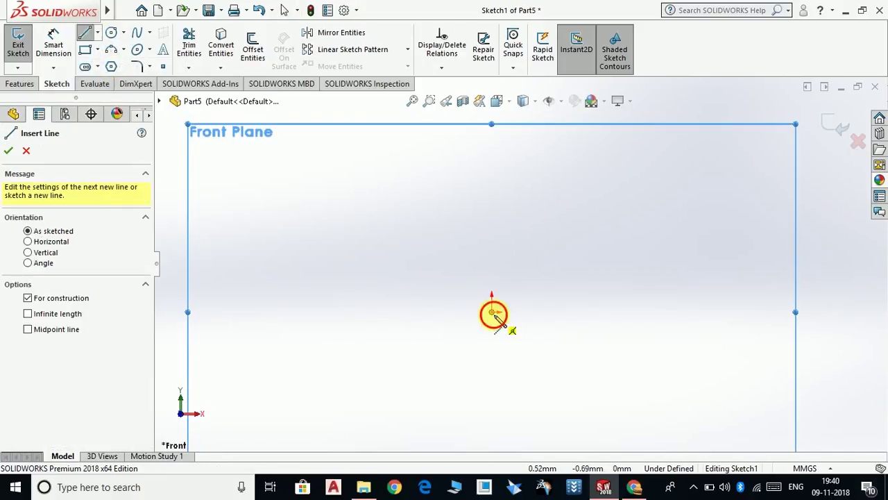
click(494, 156)
click(493, 141)
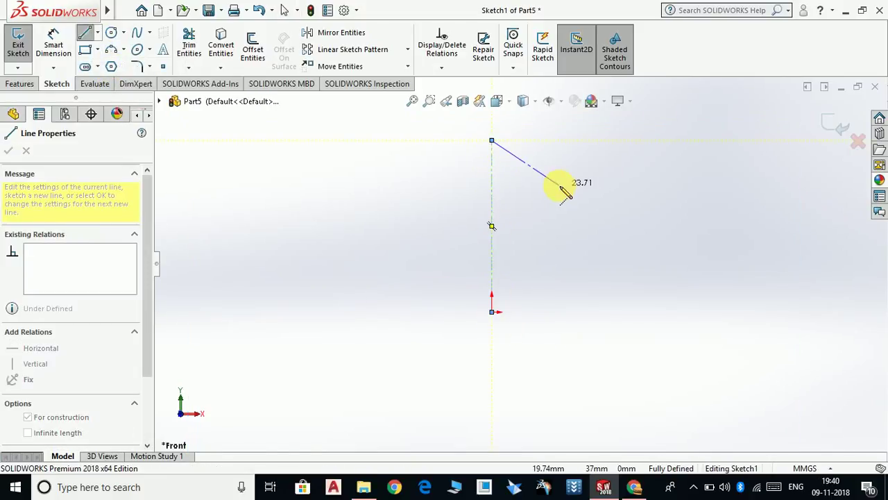
key(Escape)
key(Escape)
- Draw a horizontal centerline from the origin toward negative X, slightly longer than the vertical one
click(98, 33)
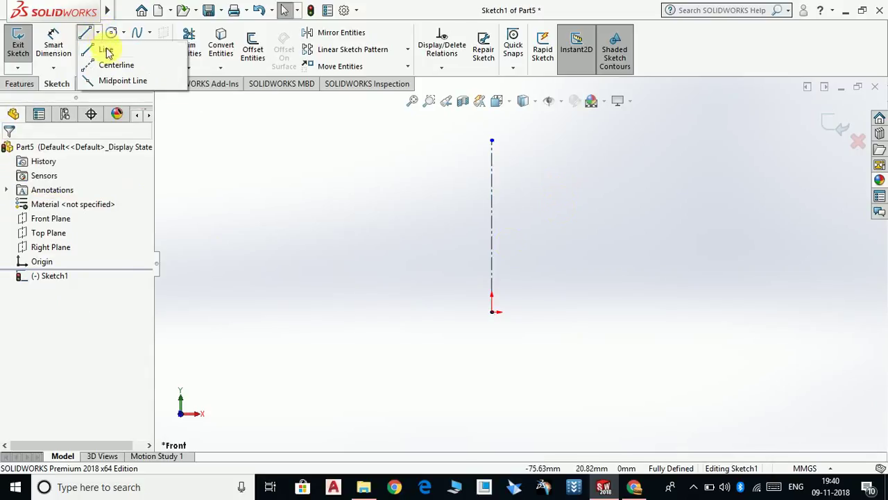
click(113, 66)
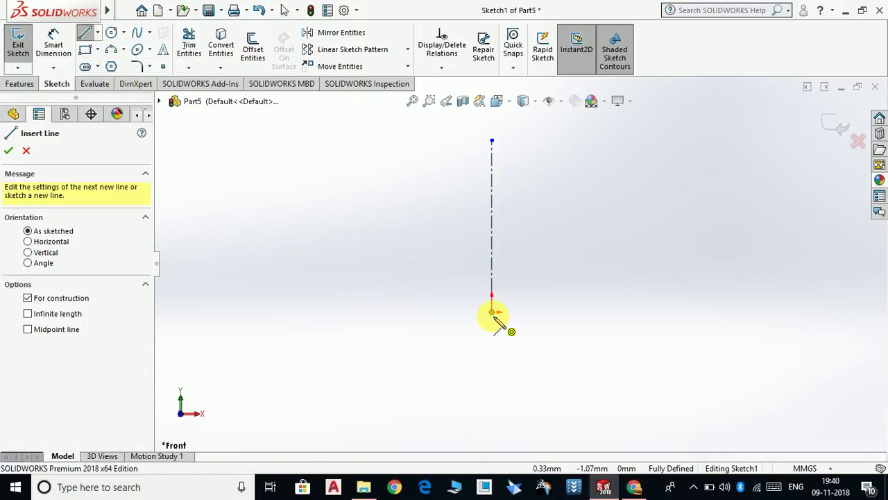
click(281, 312)
key(Escape)
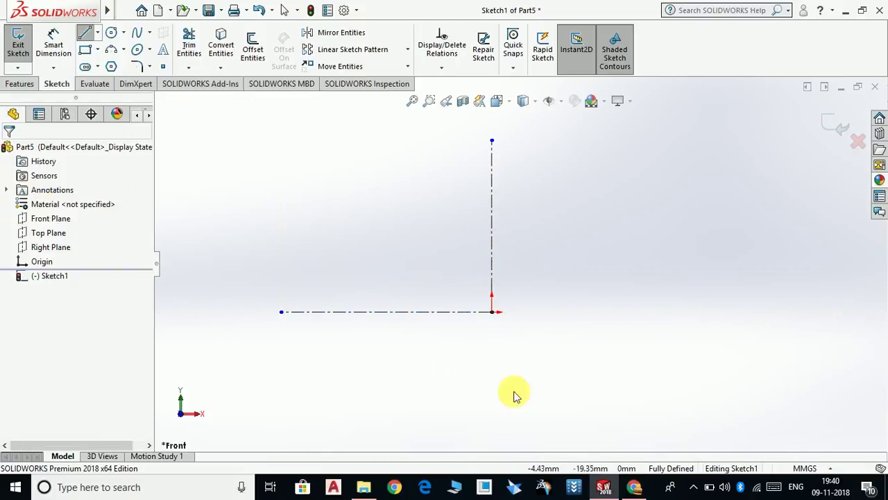
scroll(505, 254, up, 4)
scroll(496, 246, down, 3)
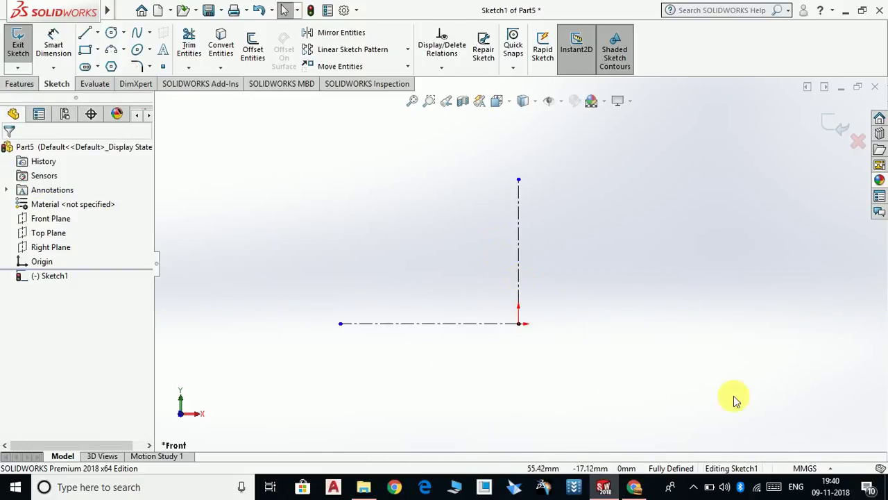
- Check which unit system the document uses
click(826, 472)
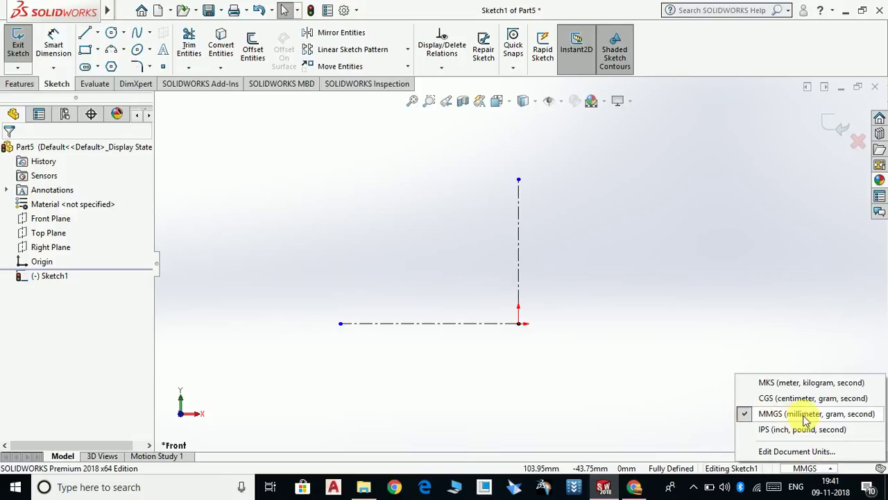
click(628, 349)
scroll(569, 239, down, 1)
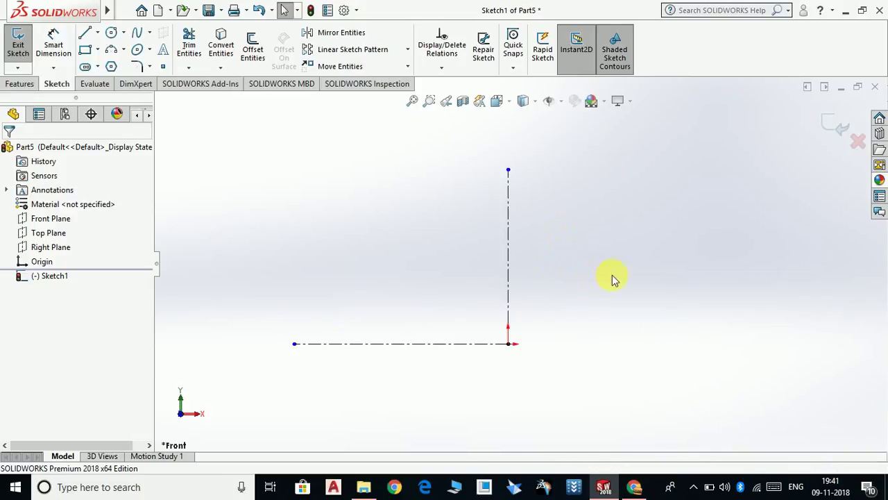
- Draw a horizontal line about 34 mm long toward negative X from the upper endpoint of the vertical centerline
scroll(557, 273, down, 1)
scroll(537, 253, up, 2)
scroll(562, 267, down, 1)
click(86, 35)
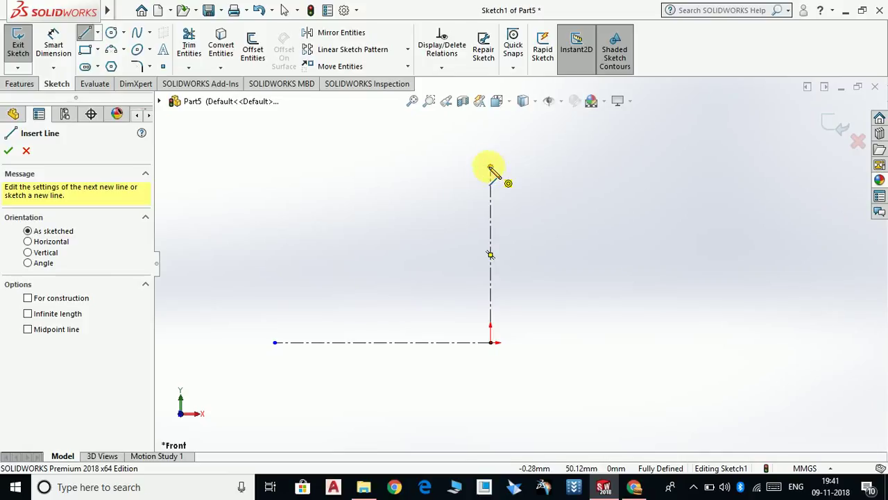
click(491, 168)
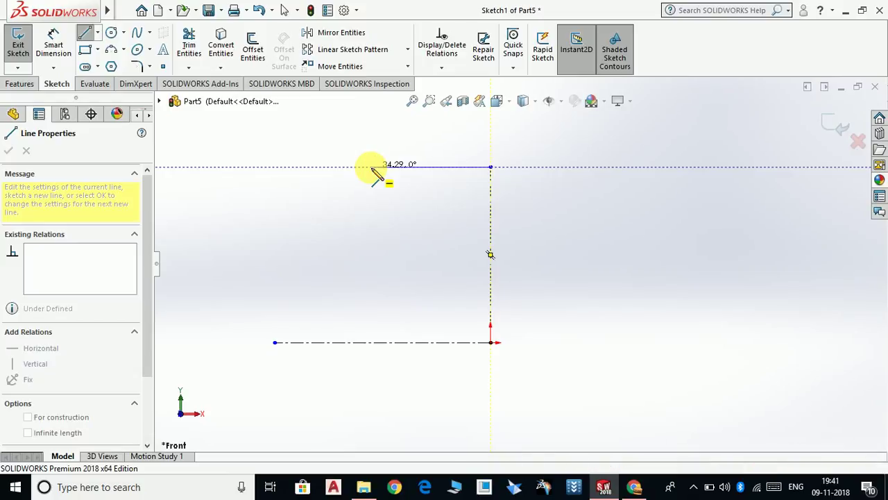
click(370, 167)
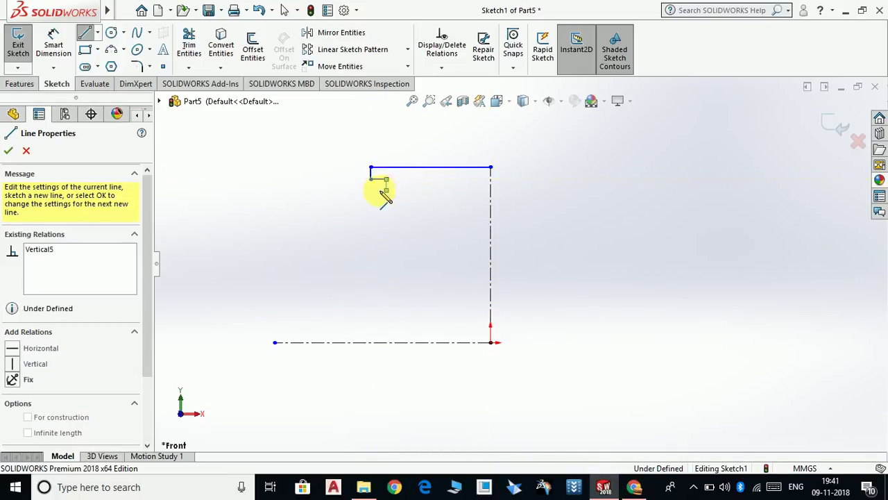
- Continue the profile down from the line's outer end with two rectangular grooves, each cut inward about 4.5 mm
click(371, 190)
click(371, 202)
click(387, 202)
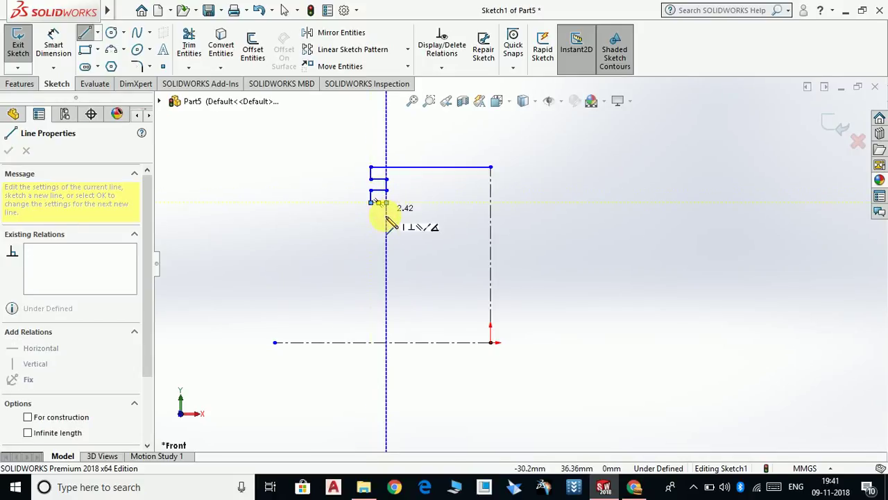
key(Escape)
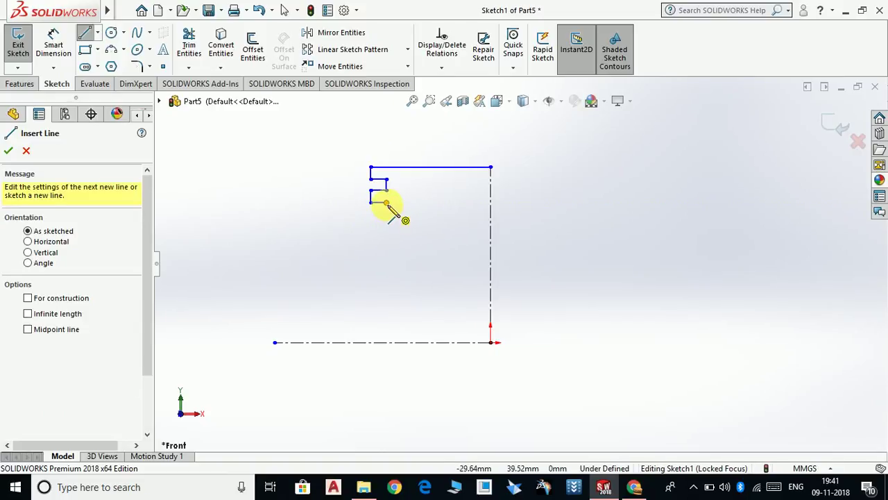
click(388, 208)
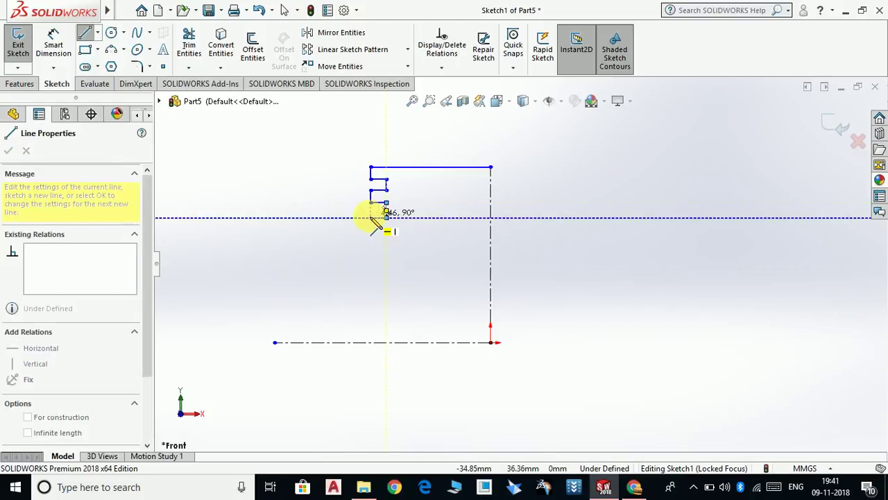
click(372, 218)
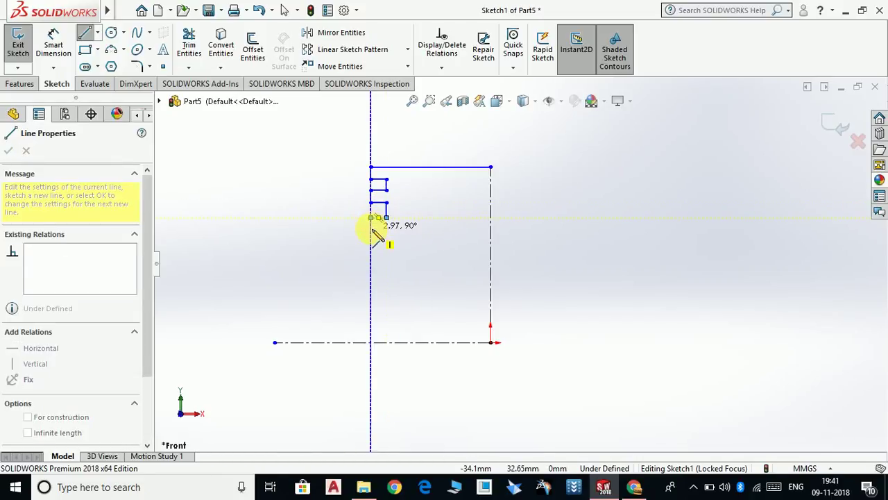
double_click(372, 218)
key(Escape)
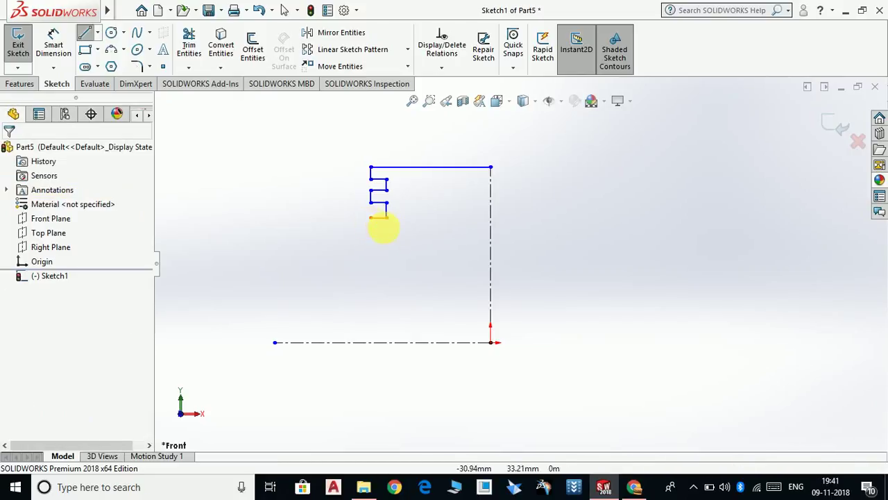
- Add a short vertical land below the second groove and a third rectangular groove about 4.5 mm deep
scroll(379, 226, down, 4)
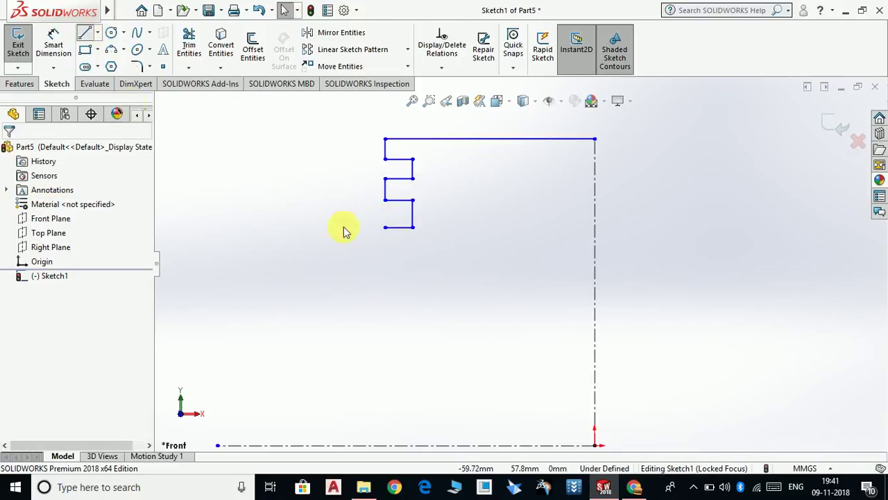
click(385, 227)
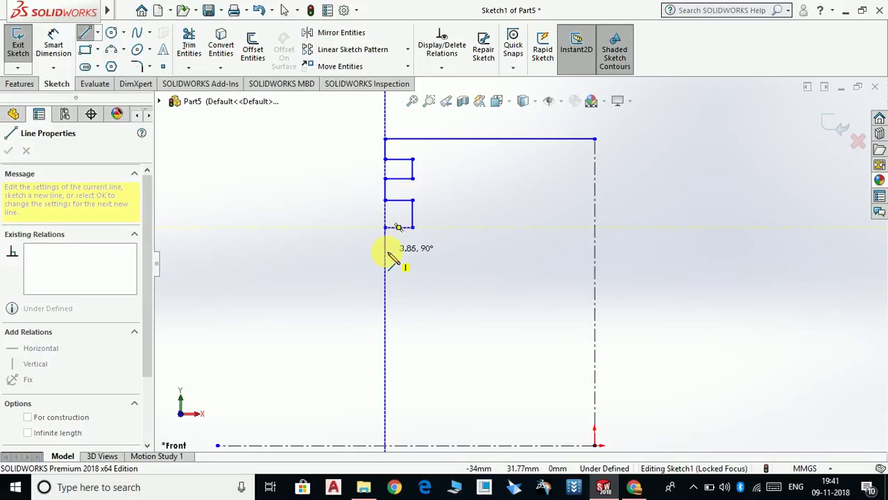
click(386, 254)
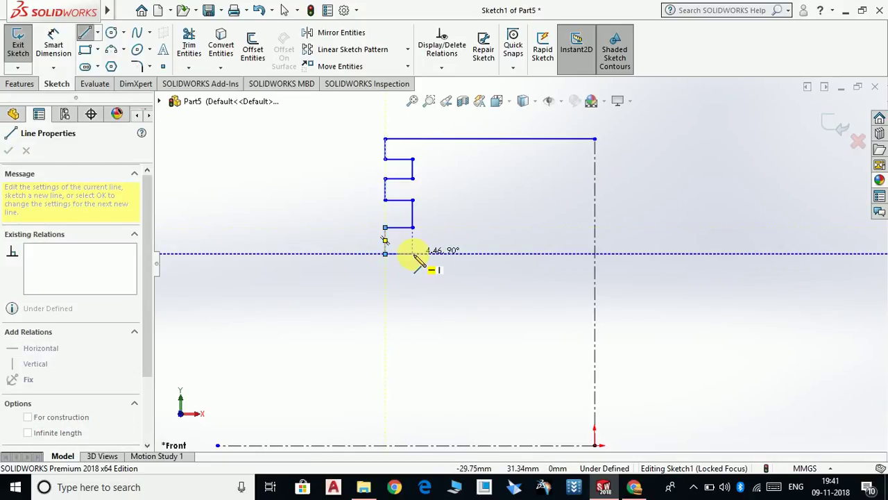
click(412, 253)
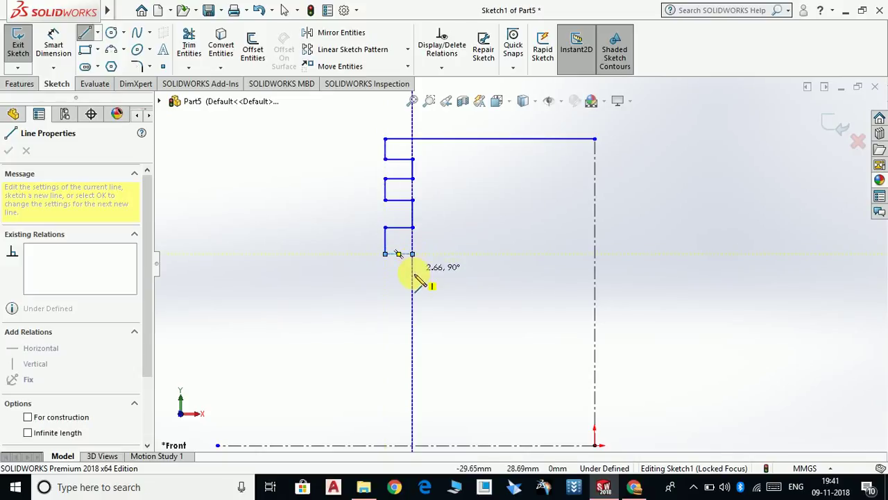
click(412, 276)
click(385, 275)
- Draw the profile's outer side down to the horizontal centerline and its base along that centerline to the origin
scroll(392, 299, up, 3)
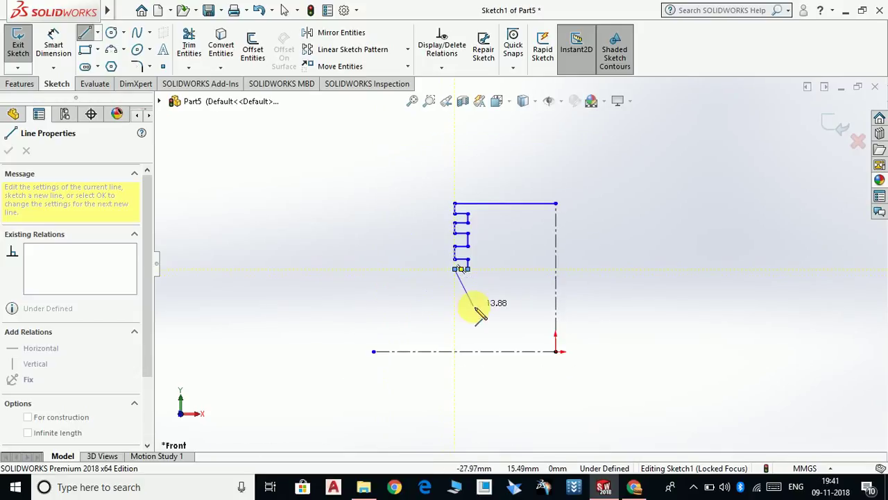
scroll(459, 320, down, 2)
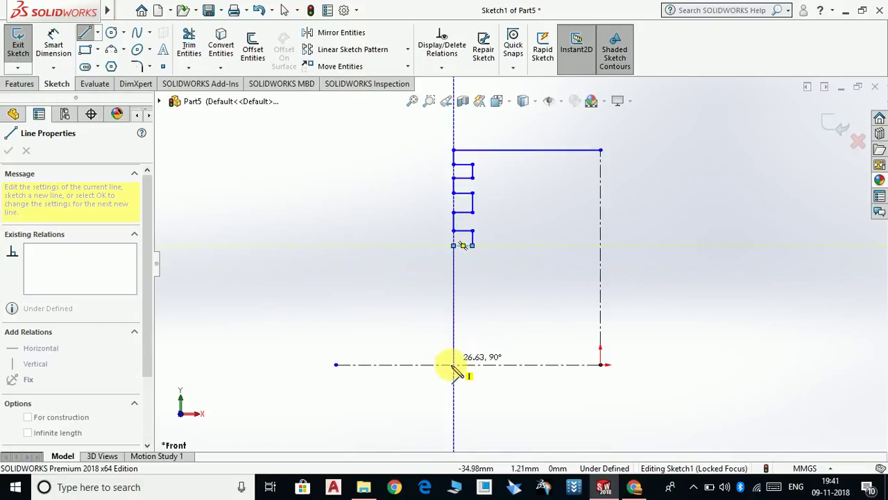
click(454, 364)
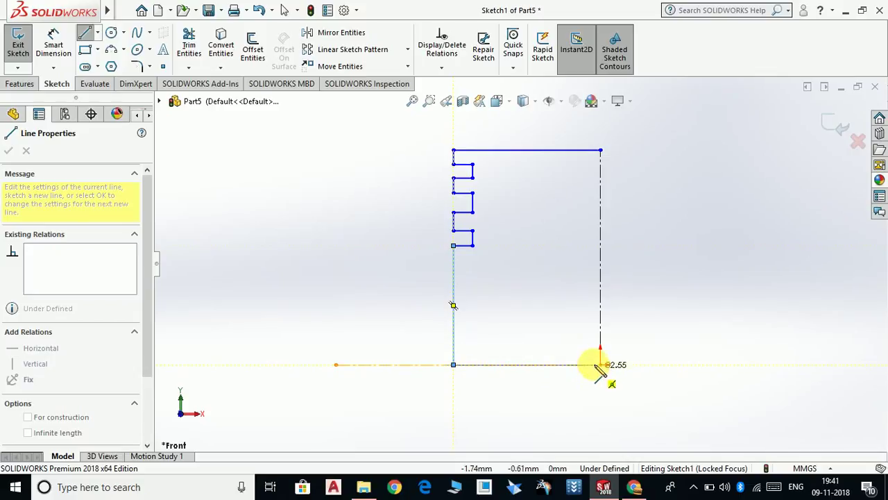
click(624, 365)
key(Escape)
key(Escape)
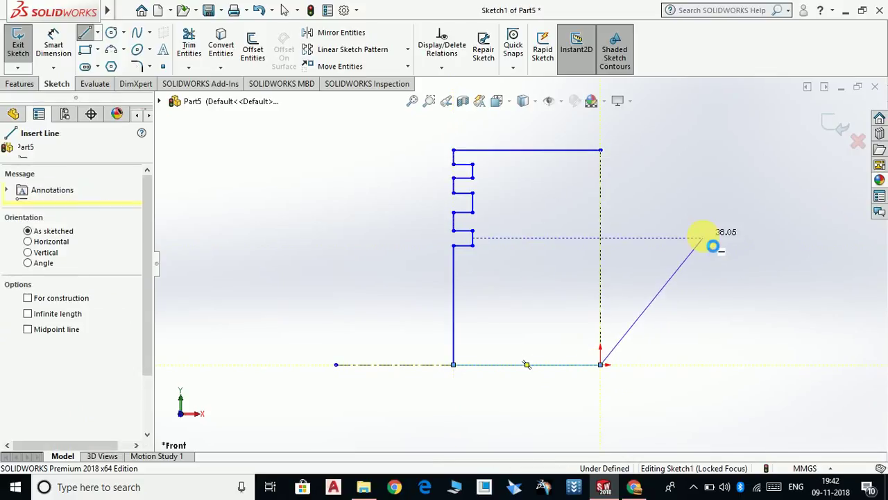
- Close the profile with a vertical line from the origin to the inner end of the top edge
scroll(545, 190, down, 2)
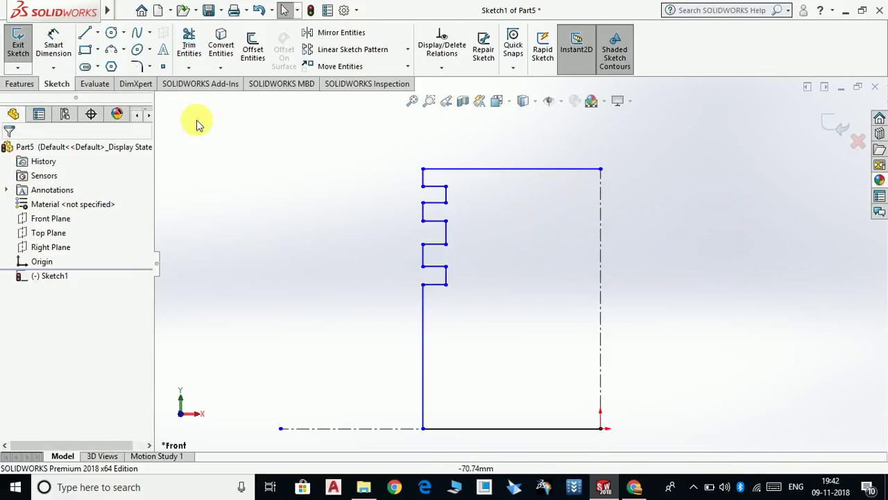
scroll(521, 267, up, 1)
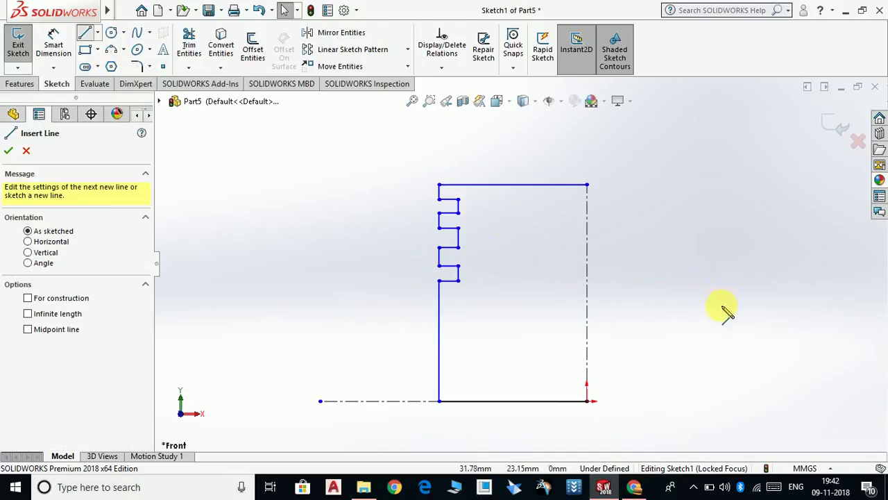
click(587, 401)
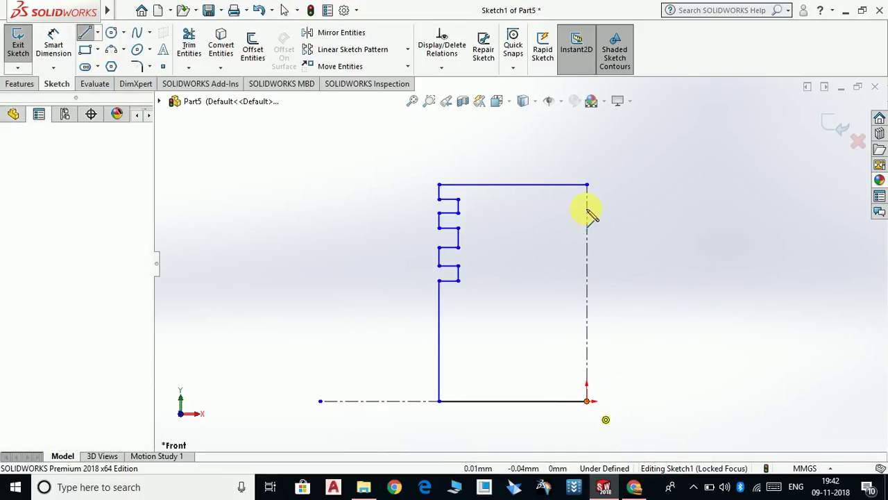
click(588, 185)
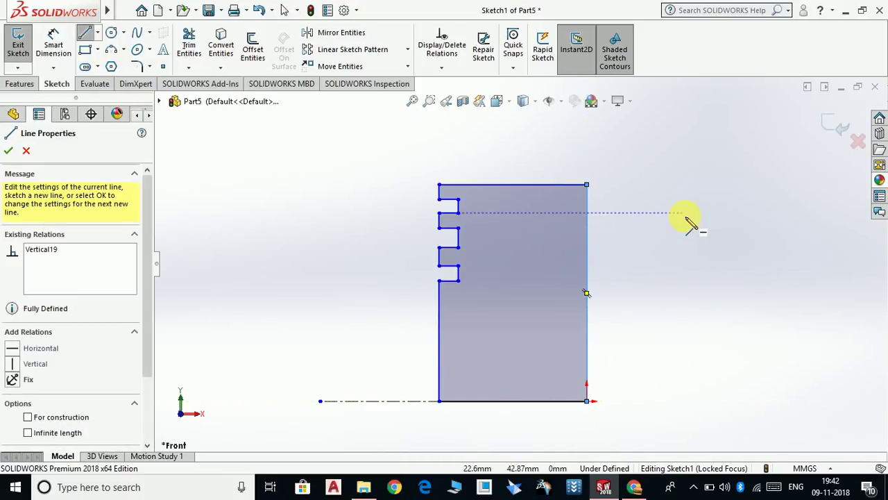
key(Escape)
- Dimension the profile's long ungrooved vertical side and set its height to 64 mm
scroll(652, 314, up, 2)
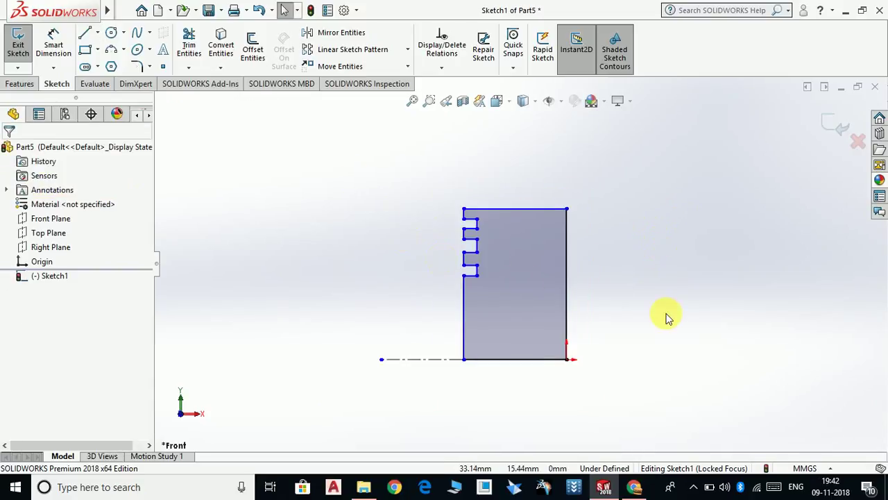
click(59, 42)
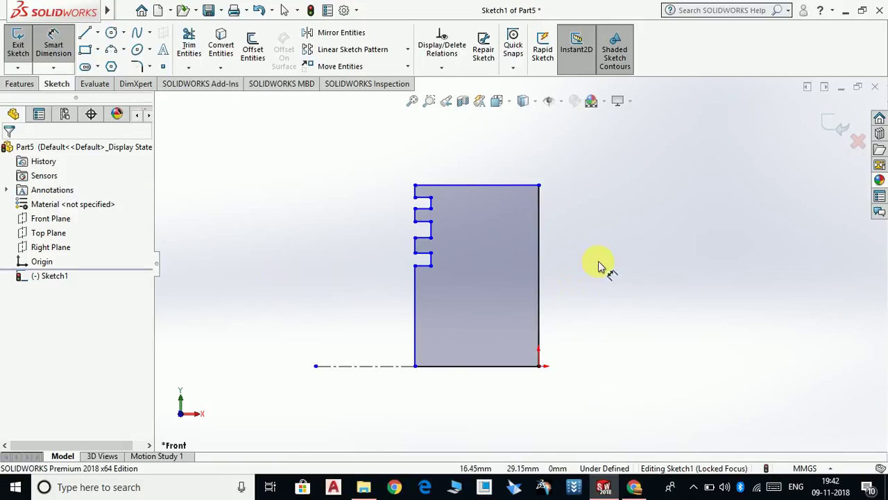
click(539, 240)
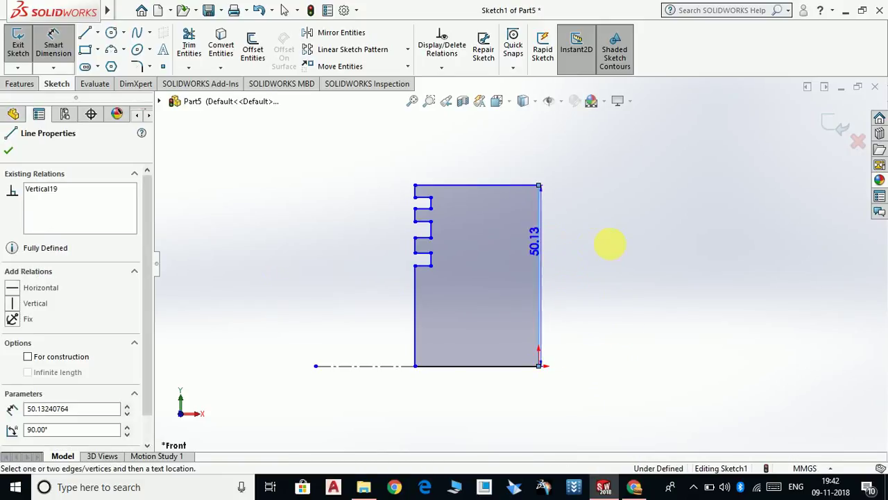
click(610, 245)
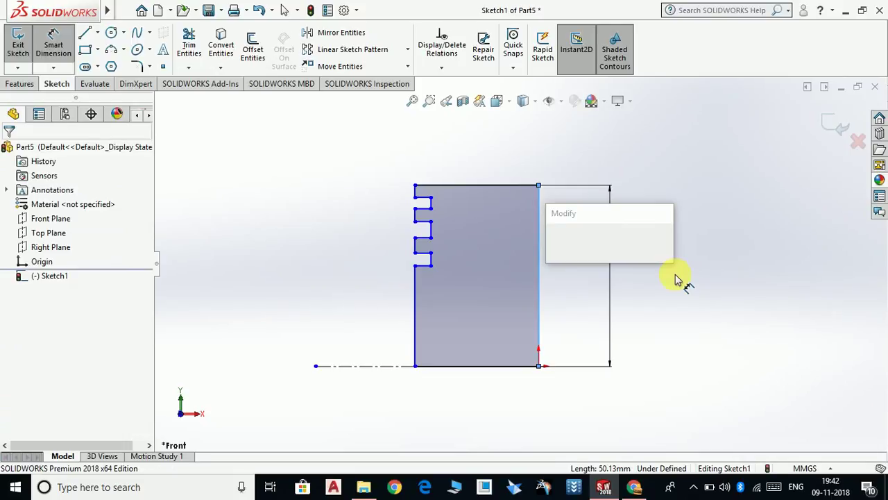
text(64)
key(Return)
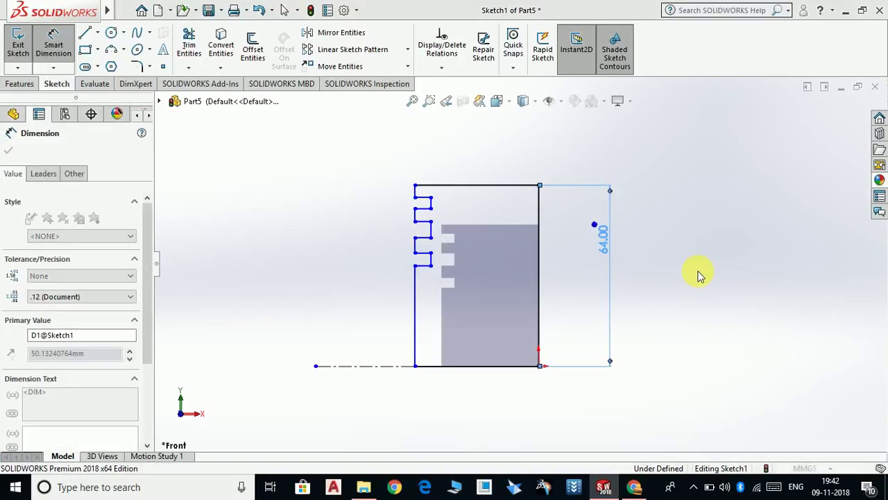
- Dimension the profile's base along the centerline and set its length to 40 mm
click(507, 365)
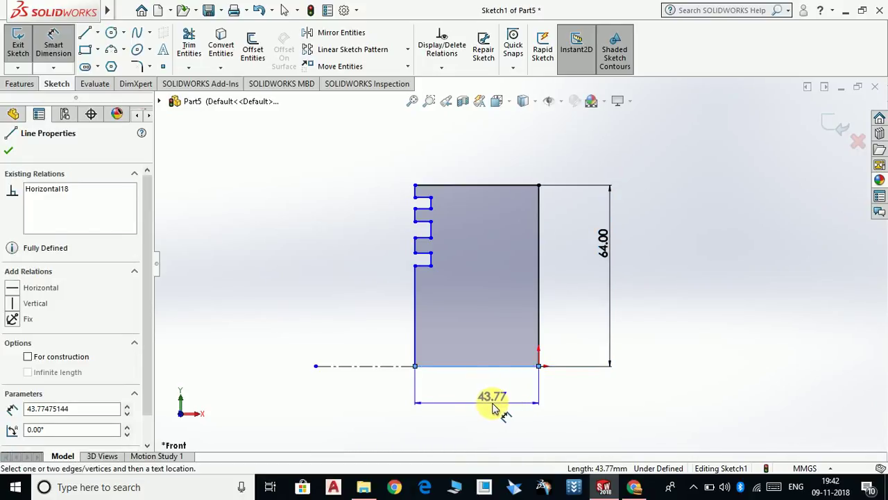
click(493, 408)
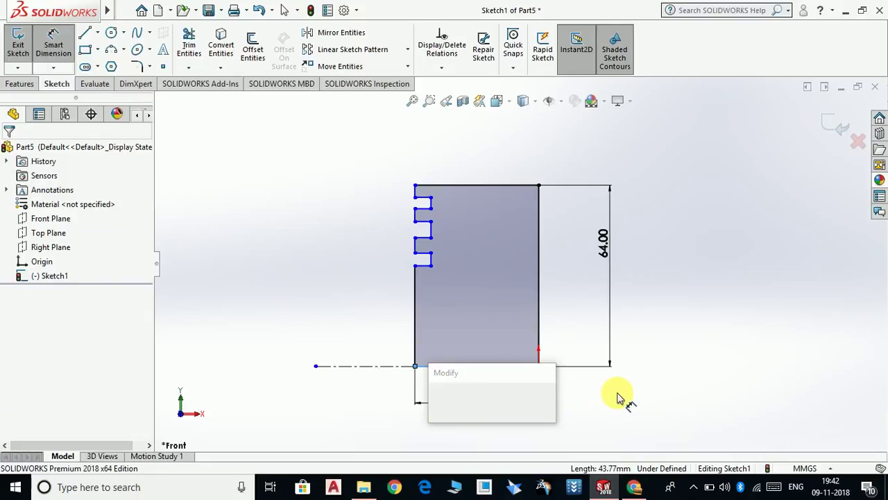
text(40)
key(Return)
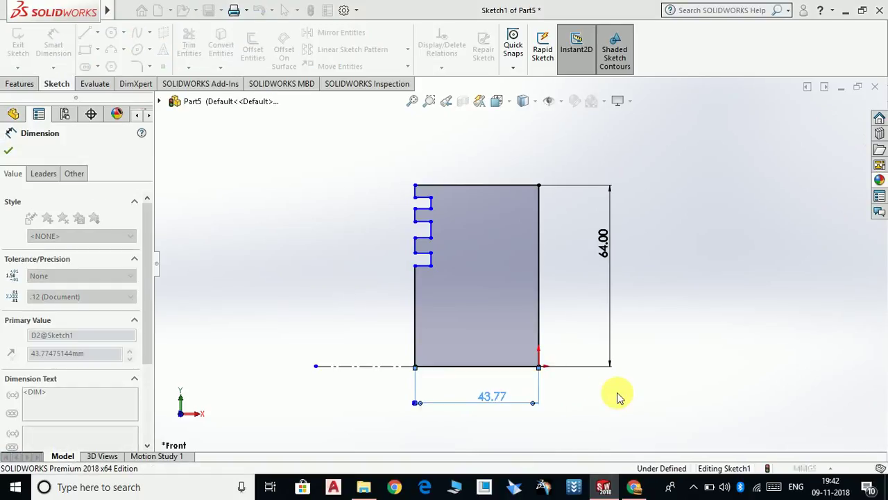
scroll(513, 219, down, 3)
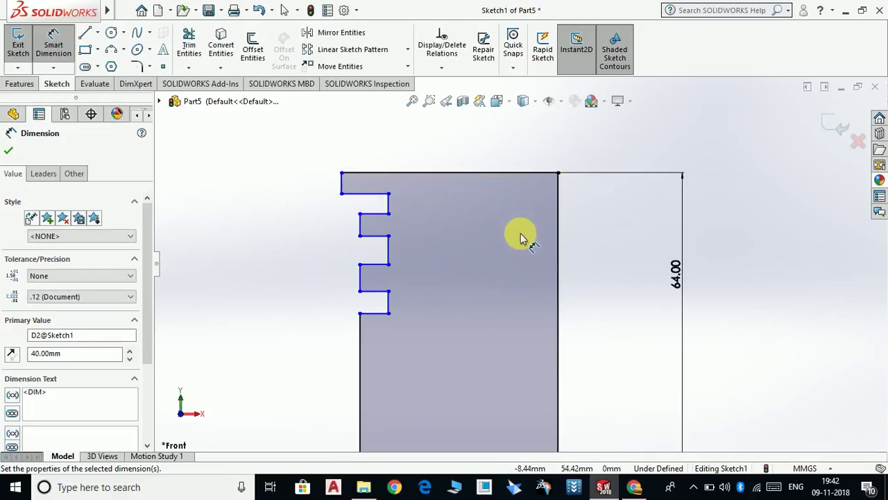
click(9, 150)
key(Escape)
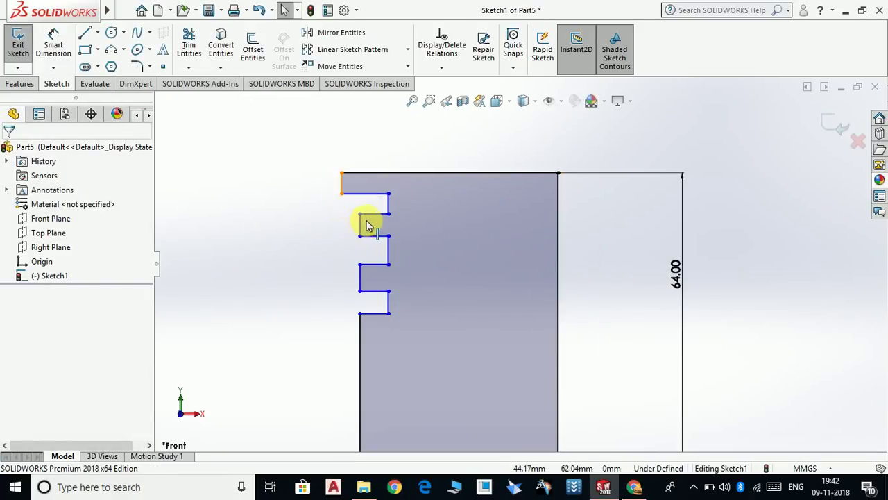
click(363, 224)
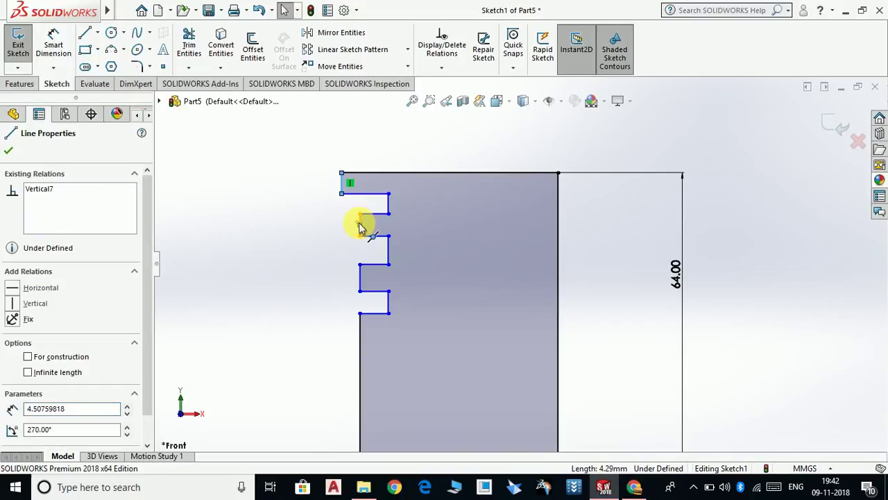
ctrl+click(347, 259)
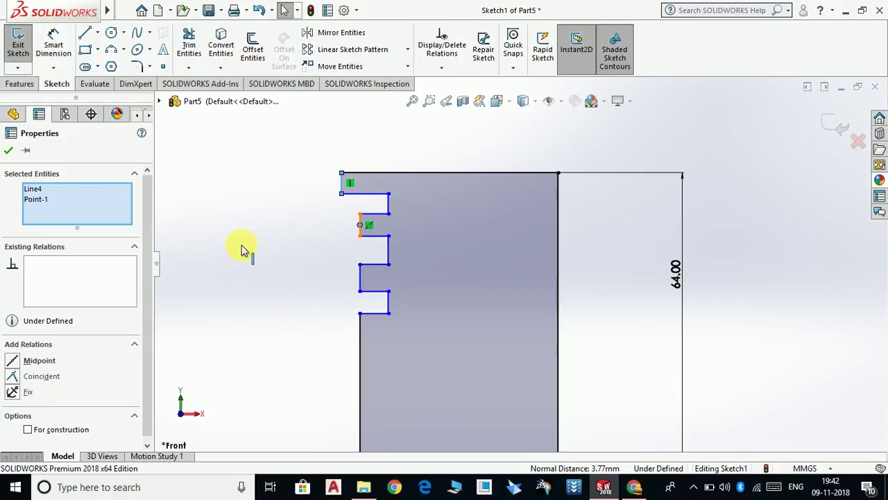
click(39, 360)
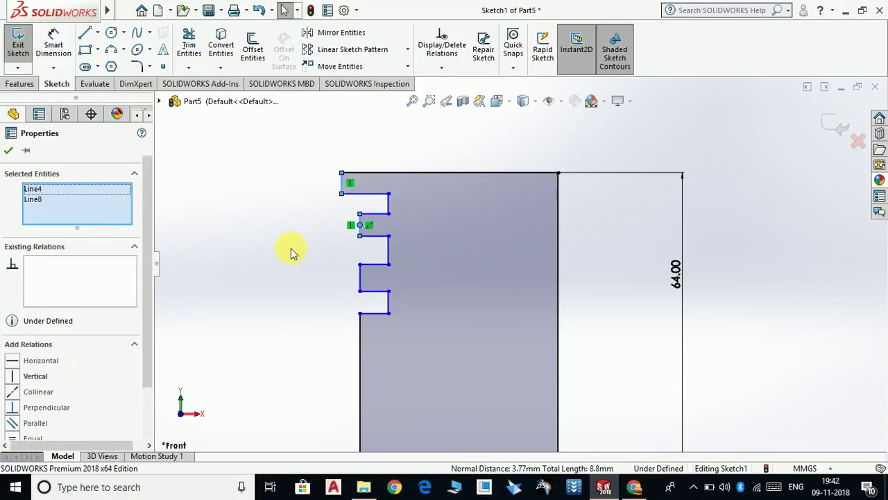
key(Escape)
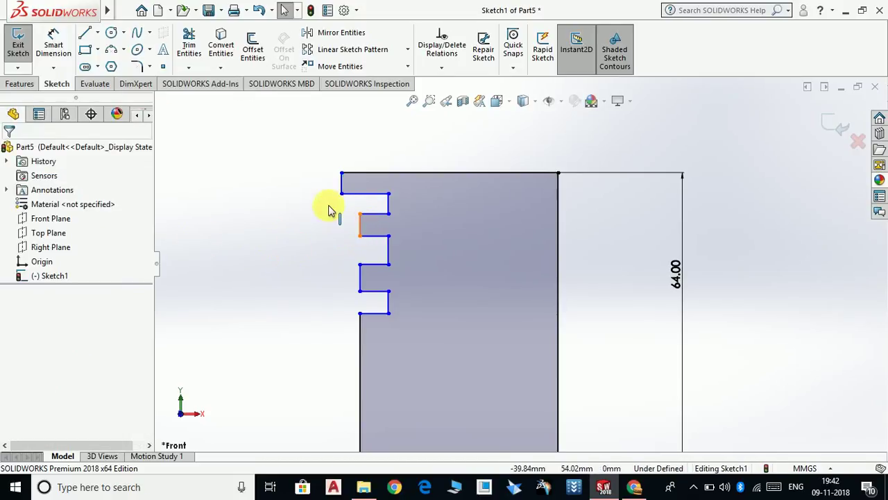
- Make the four vertical outer edges above, between and below the grooves collinear
click(341, 183)
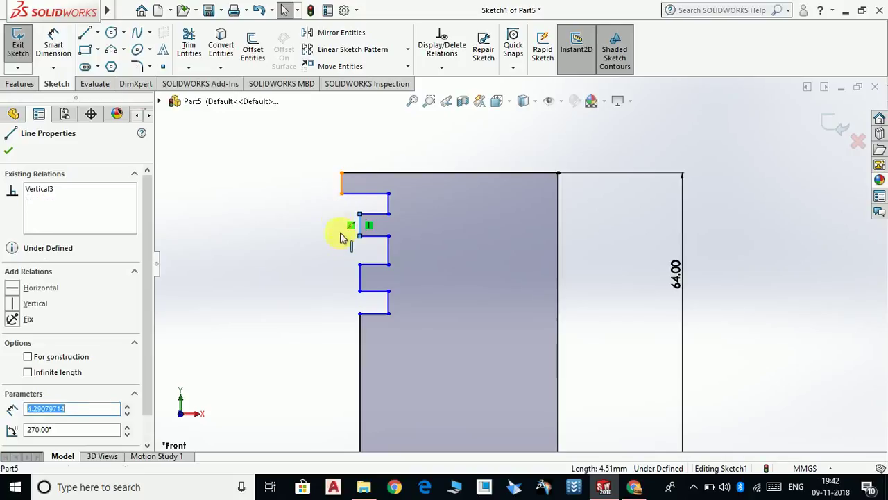
ctrl+click(361, 309)
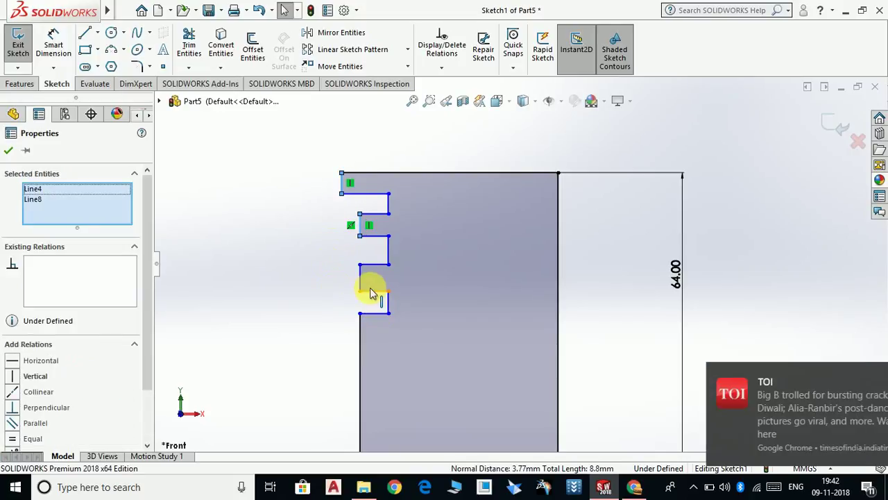
click(362, 333)
ctrl+click(359, 330)
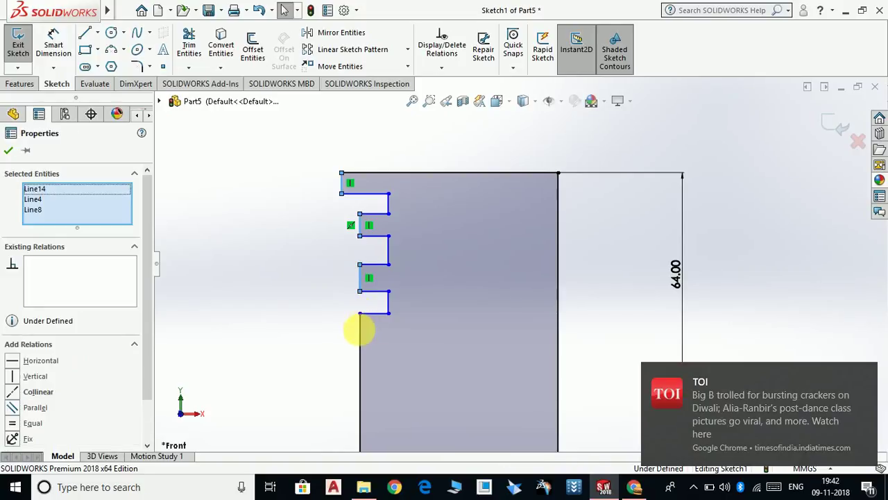
click(267, 340)
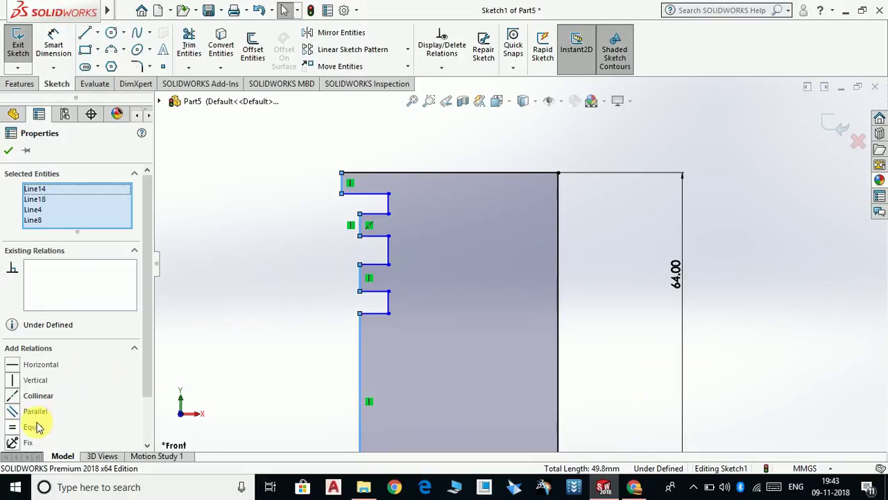
click(38, 395)
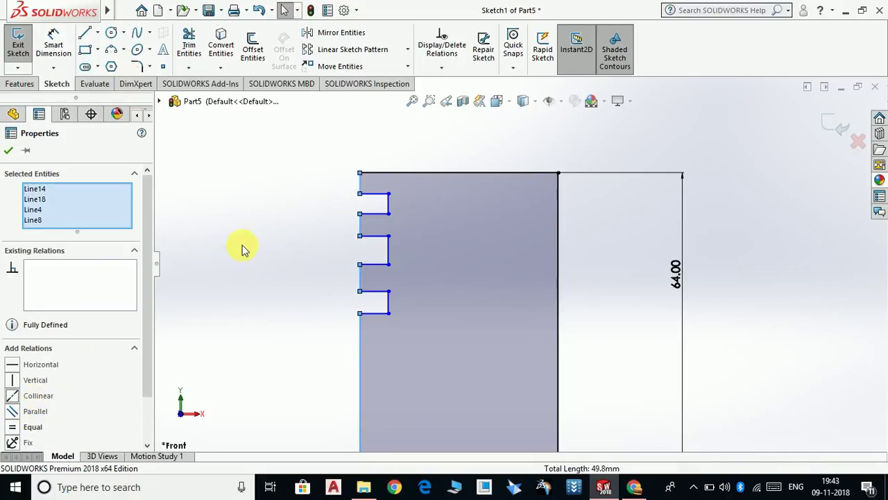
click(267, 279)
click(270, 236)
- Make the inner vertical edges of the three grooves collinear, leaving the stray point out of the selection
scroll(252, 222, up, 3)
scroll(628, 343, down, 2)
scroll(371, 178, down, 2)
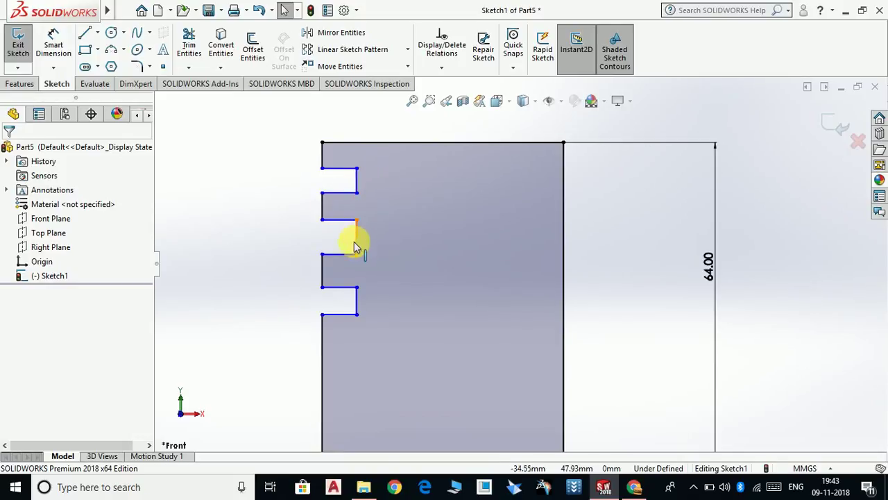
click(358, 175)
click(358, 237)
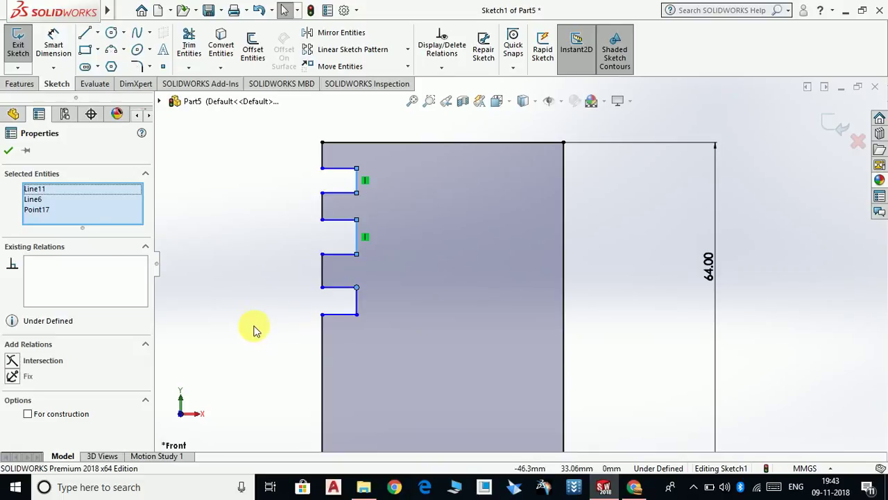
right_click(31, 212)
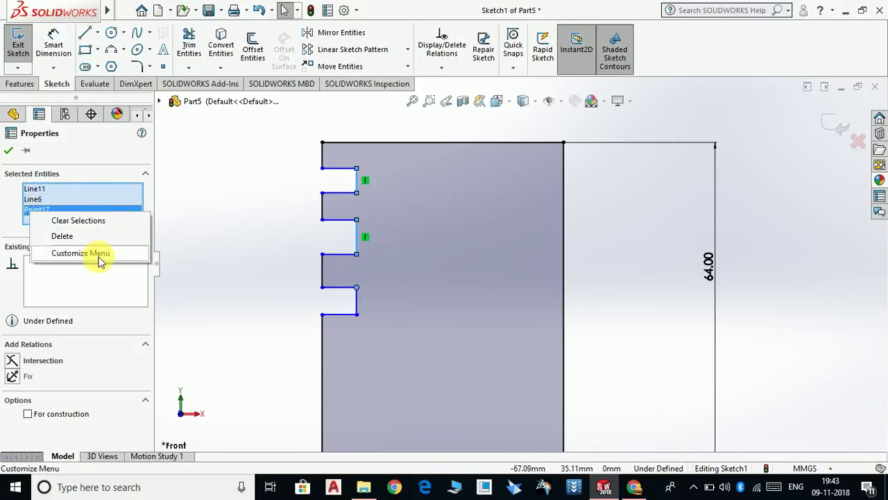
click(81, 236)
click(358, 330)
click(359, 299)
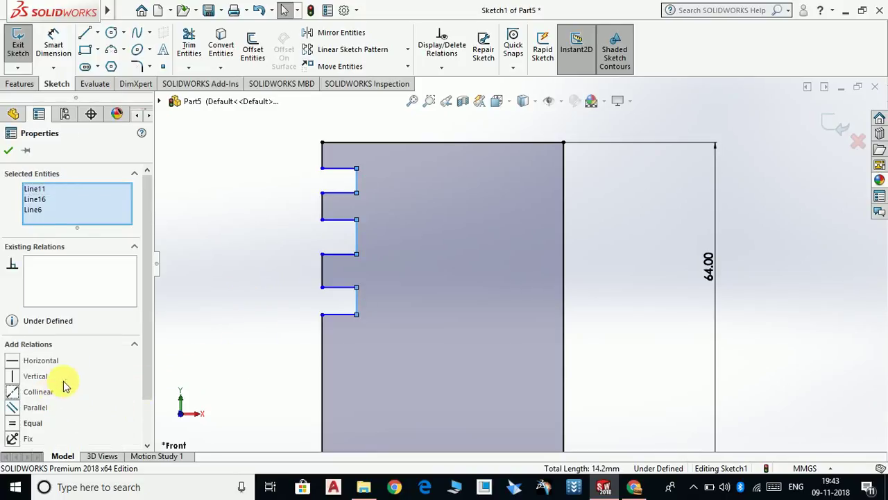
click(8, 151)
- Dimension the vertical land above the first groove and set its height to 5 mm
scroll(525, 268, up, 3)
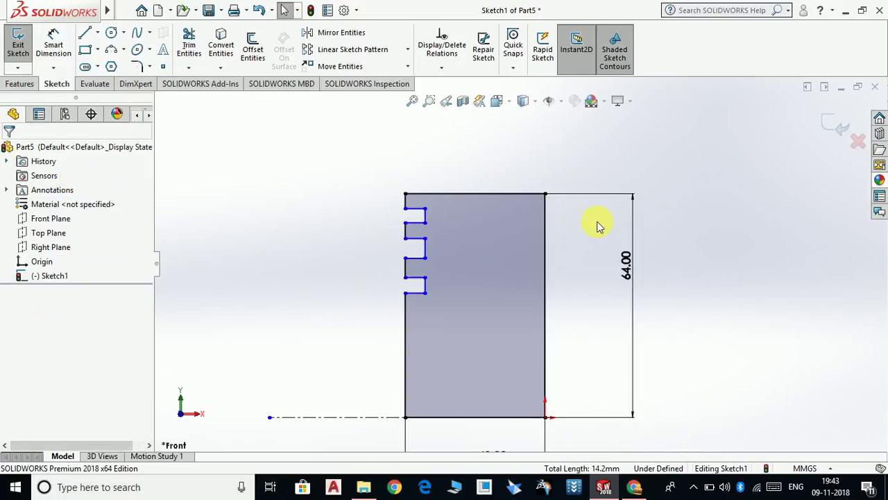
scroll(623, 211, down, 2)
click(48, 43)
scroll(313, 202, down, 1)
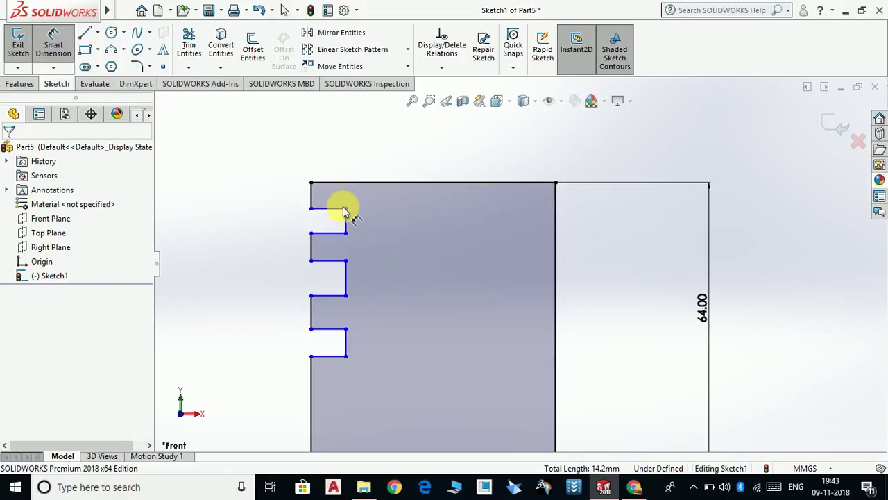
click(312, 194)
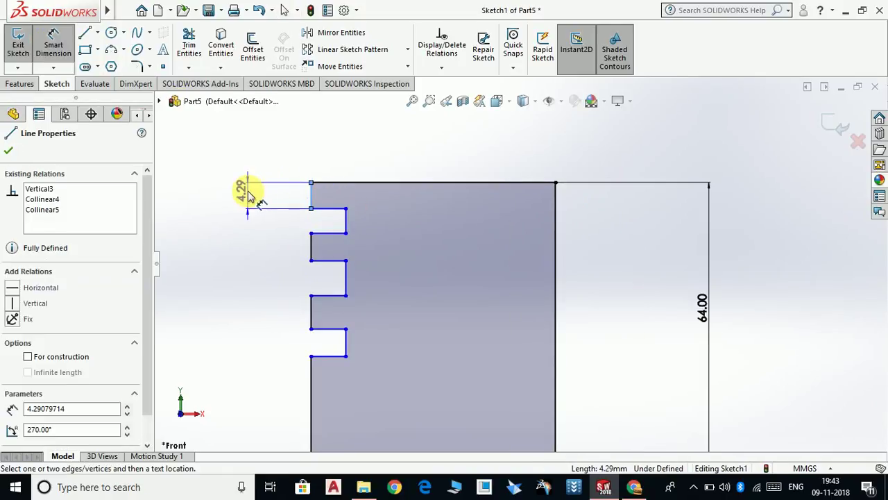
click(279, 229)
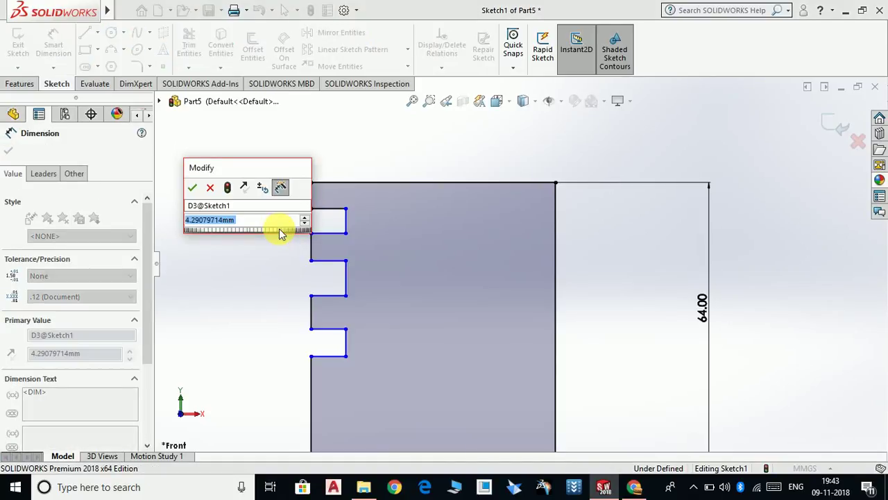
text(5.00mm)
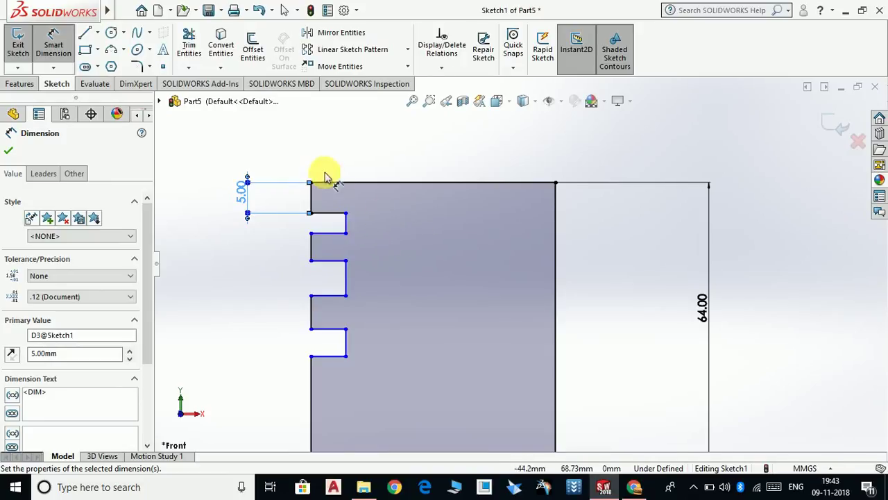
- Dimension the inner edge of the uppermost groove and set the groove width to 2 mm
scroll(324, 174, up, 2)
scroll(444, 253, down, 2)
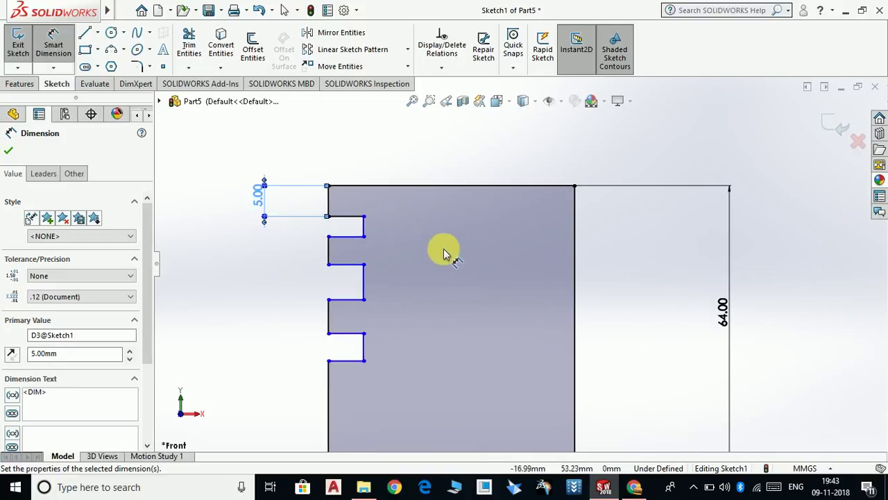
click(365, 229)
click(254, 239)
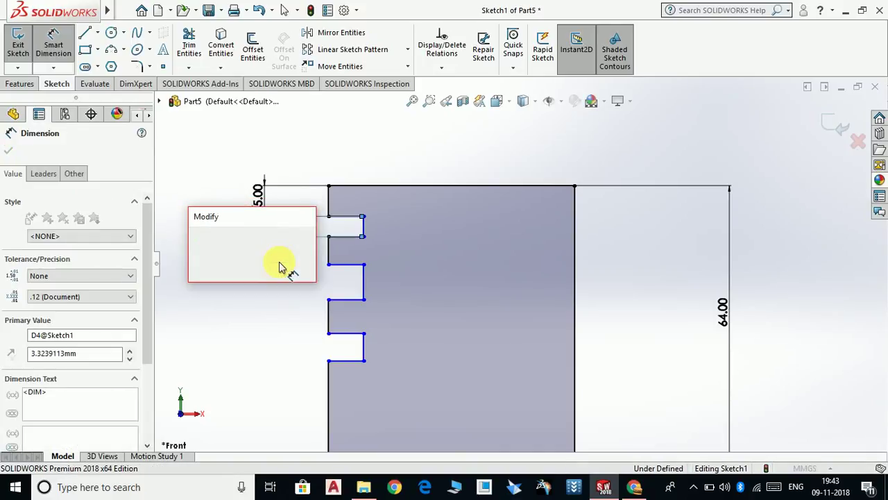
text(2)
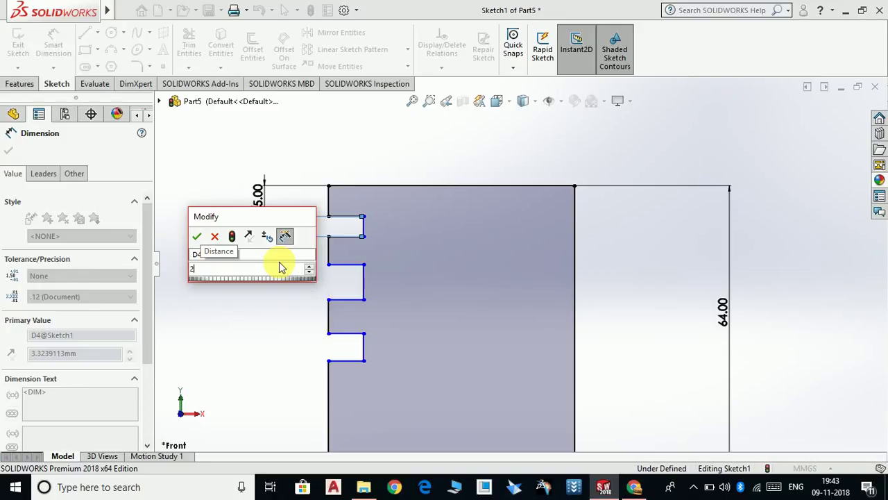
key(Return)
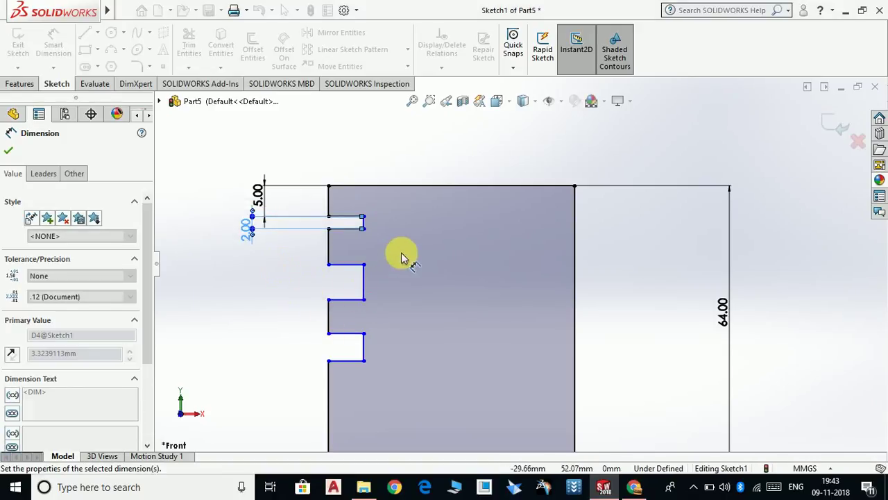
- Dimension the land between the first and second grooves and set its height to 3 mm
click(329, 247)
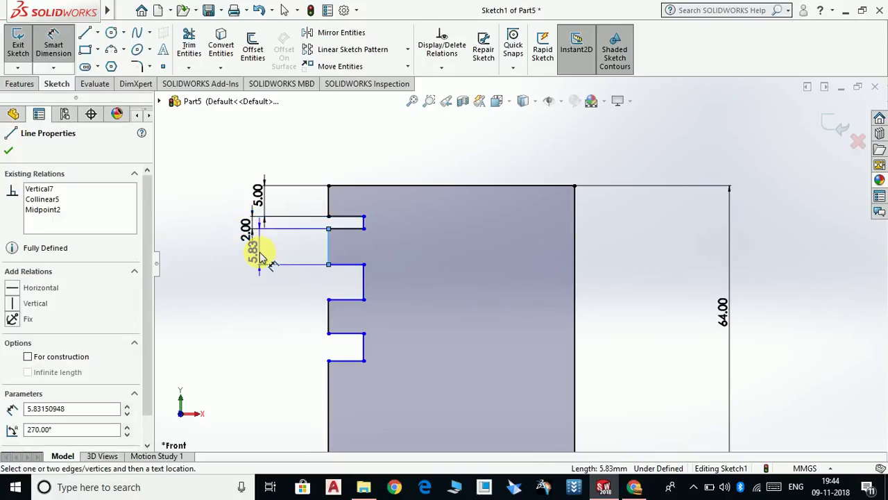
click(260, 257)
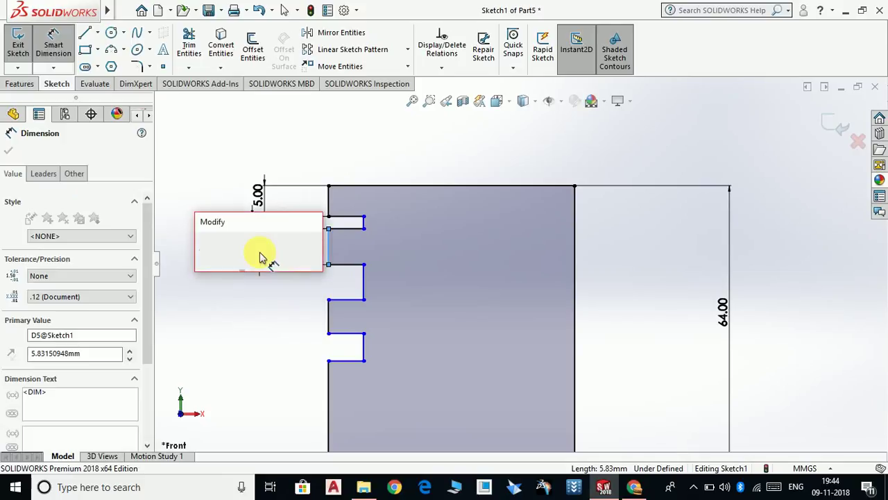
text(3)
key(Return)
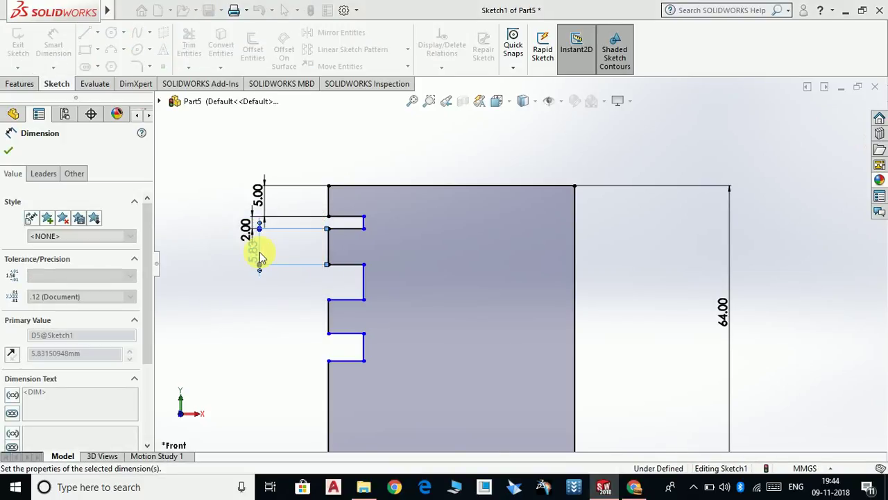
- Make the inner vertical edges of the three grooves equal in length
click(8, 150)
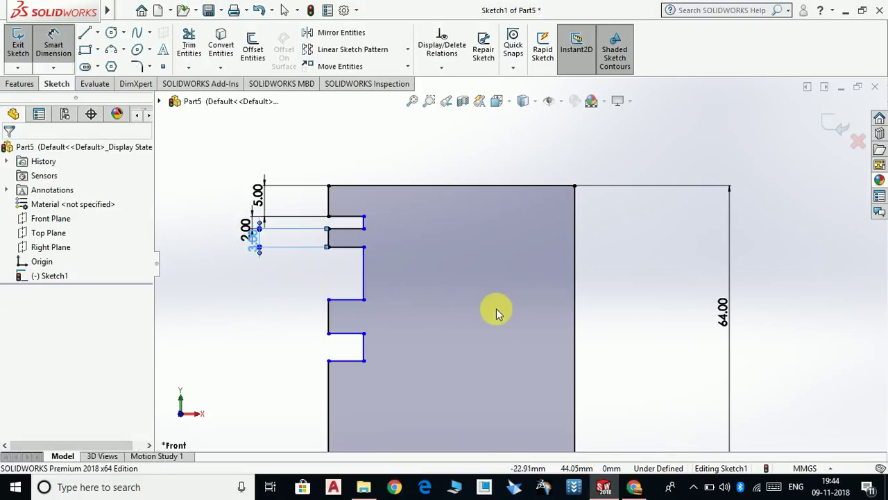
scroll(472, 284, down, 2)
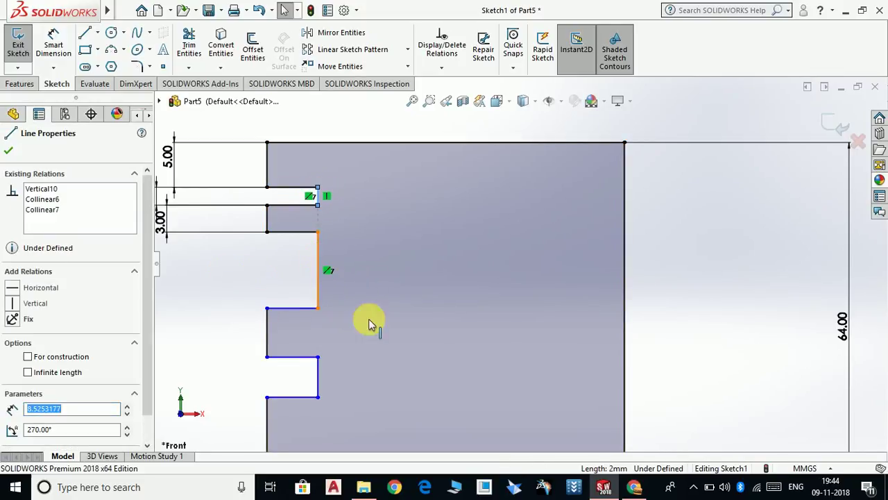
ctrl+click(321, 382)
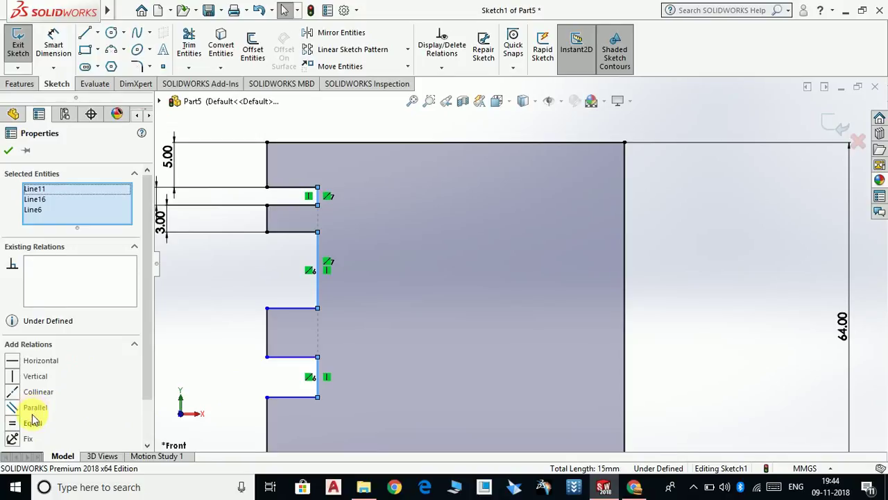
click(33, 423)
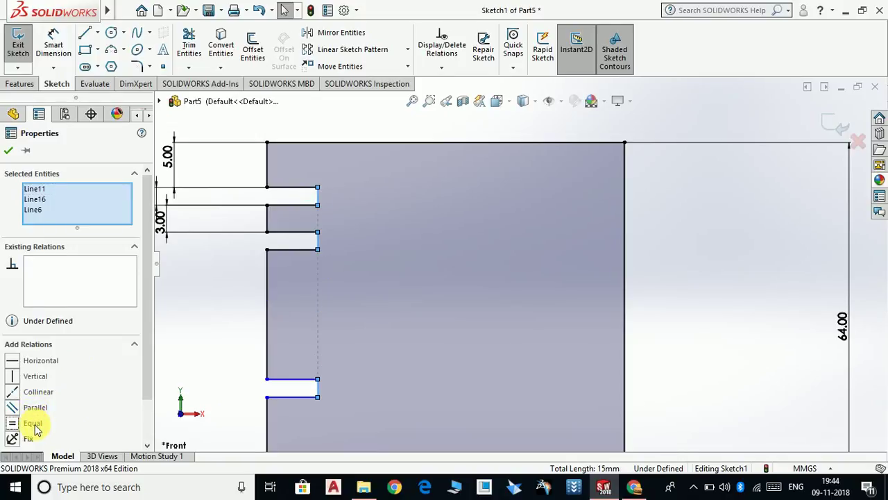
click(8, 150)
- Make the land between the second and third grooves equal in length to the land between the first and second
scroll(391, 220, up, 2)
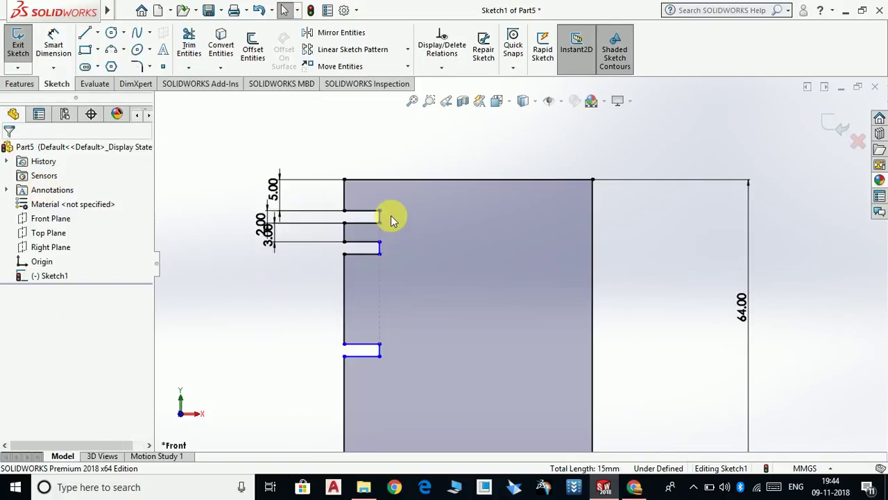
scroll(309, 333, down, 2)
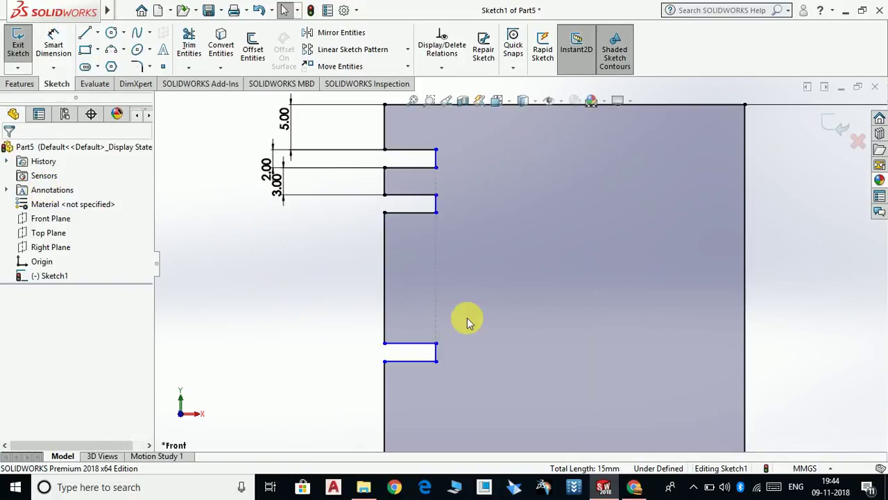
click(385, 181)
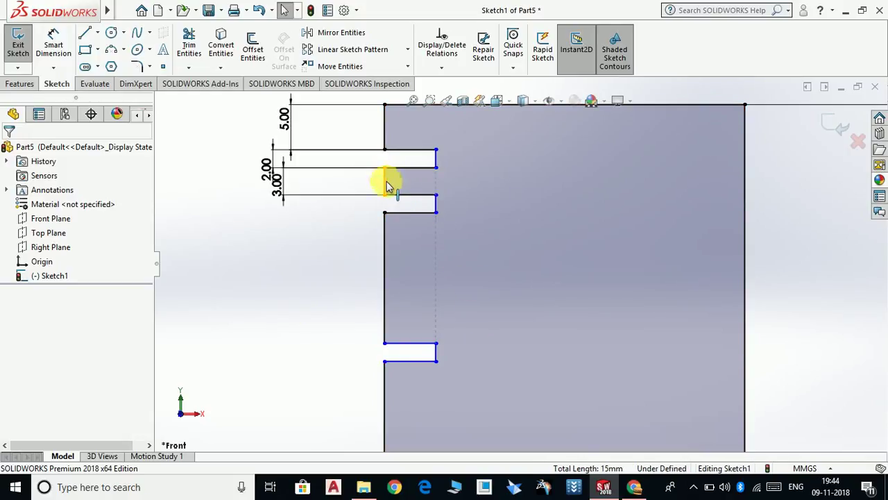
click(386, 262)
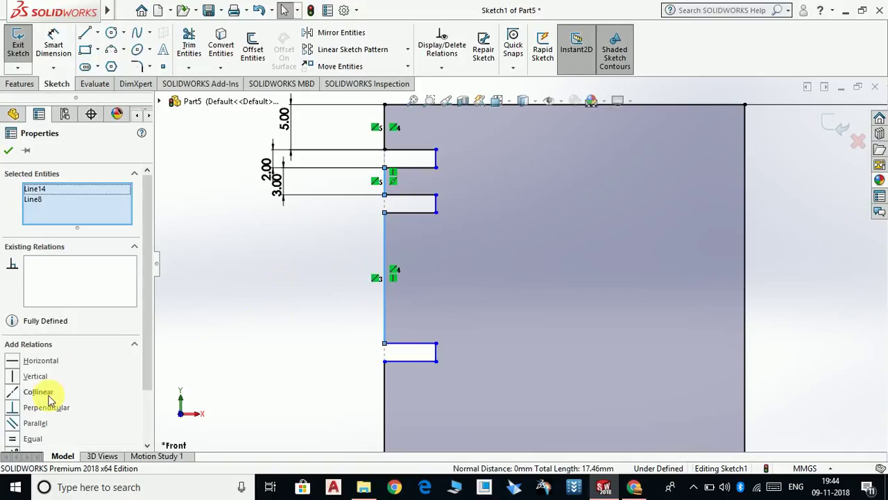
click(33, 439)
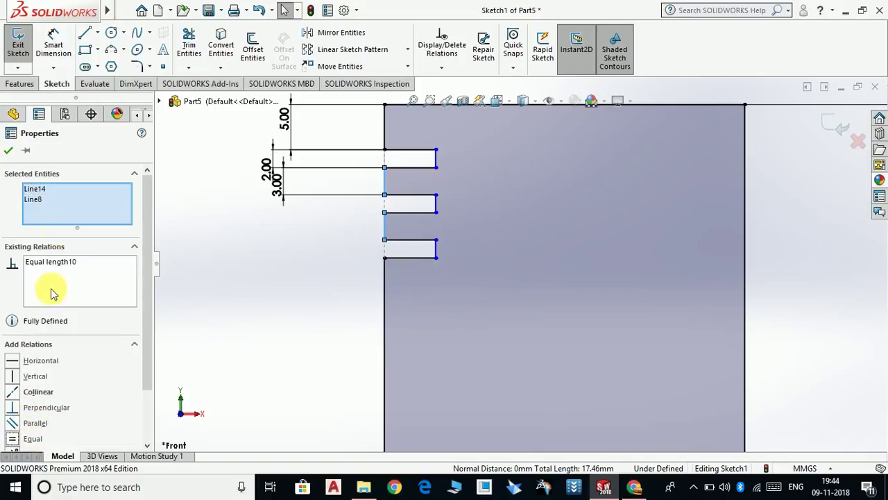
click(8, 153)
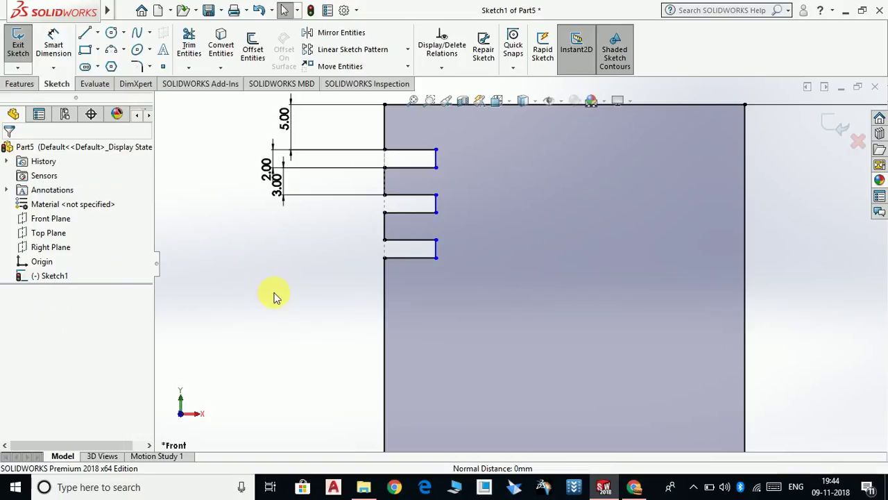
double_click(397, 296)
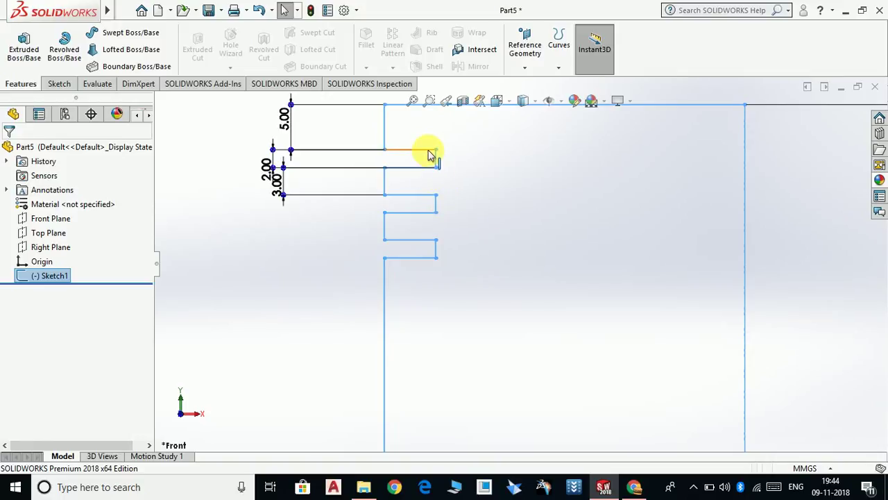
scroll(274, 252, up, 4)
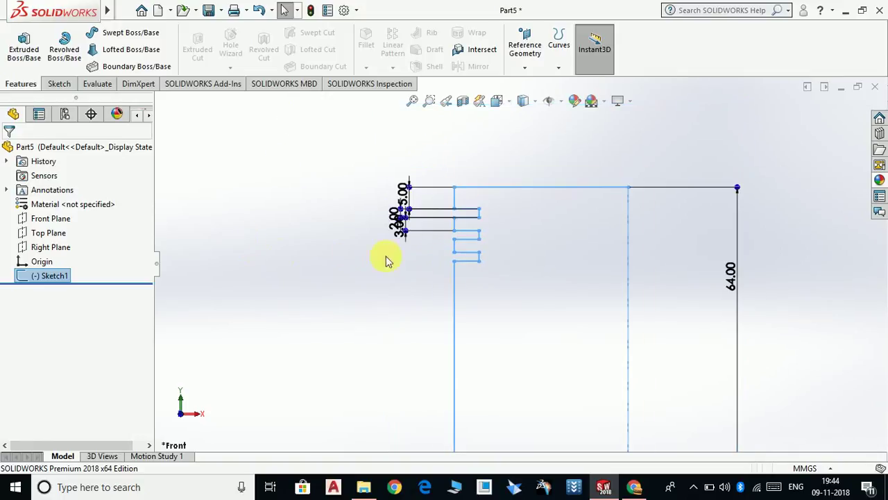
click(58, 84)
click(54, 43)
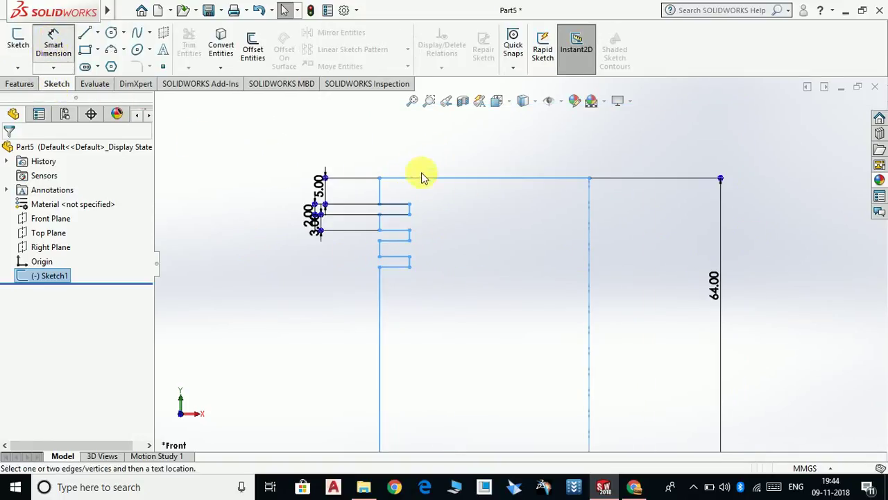
scroll(446, 226, down, 3)
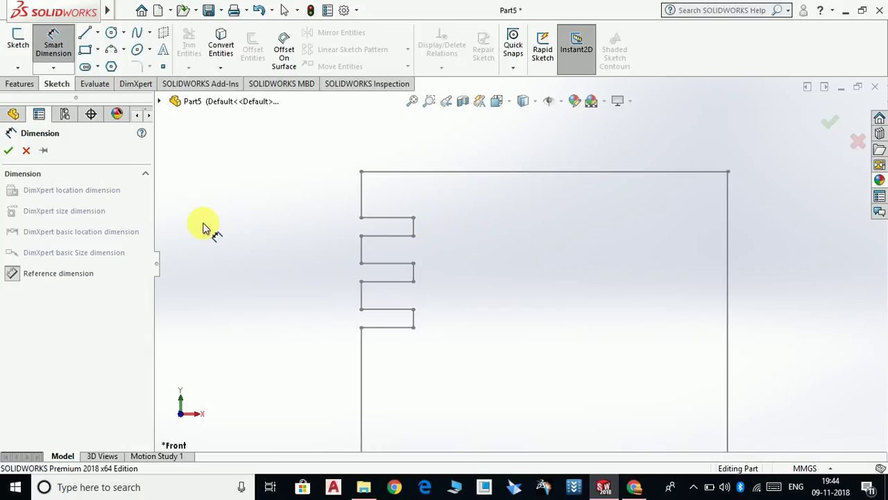
key(Escape)
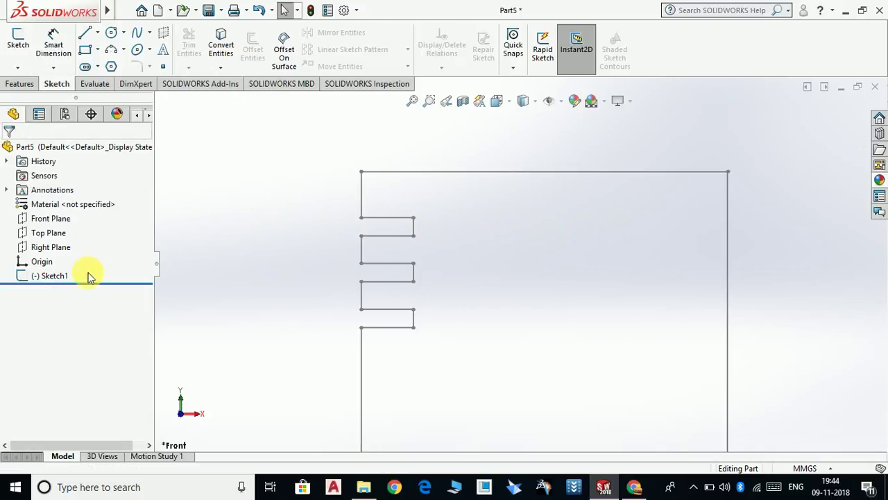
click(56, 276)
click(86, 237)
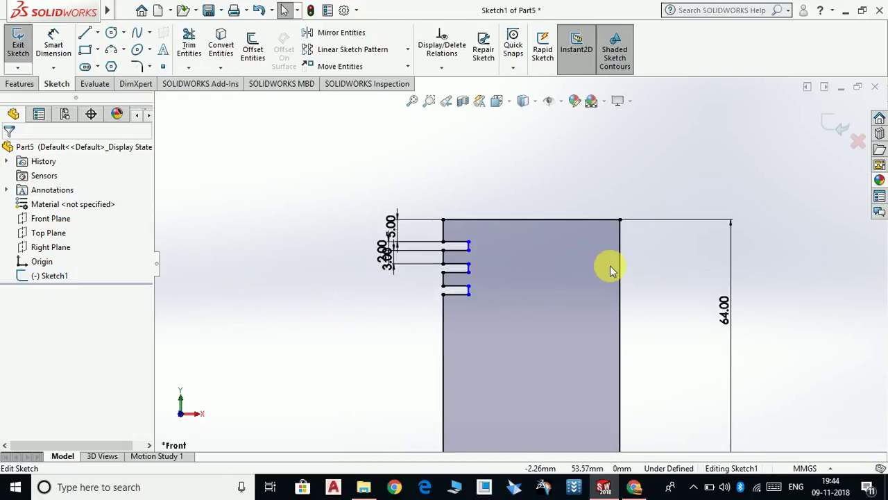
- Dimension the upper horizontal edge of the uppermost groove and set the groove depth to 2 mm
click(54, 42)
scroll(472, 208, down, 2)
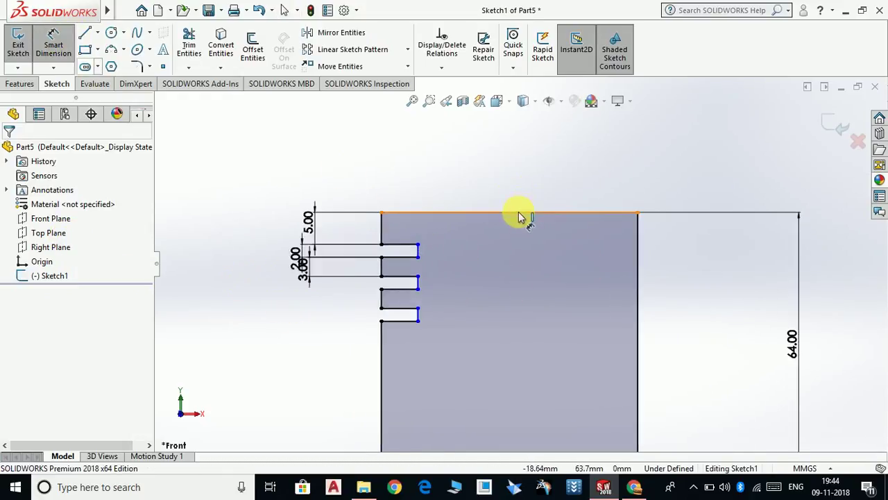
scroll(519, 217, down, 1)
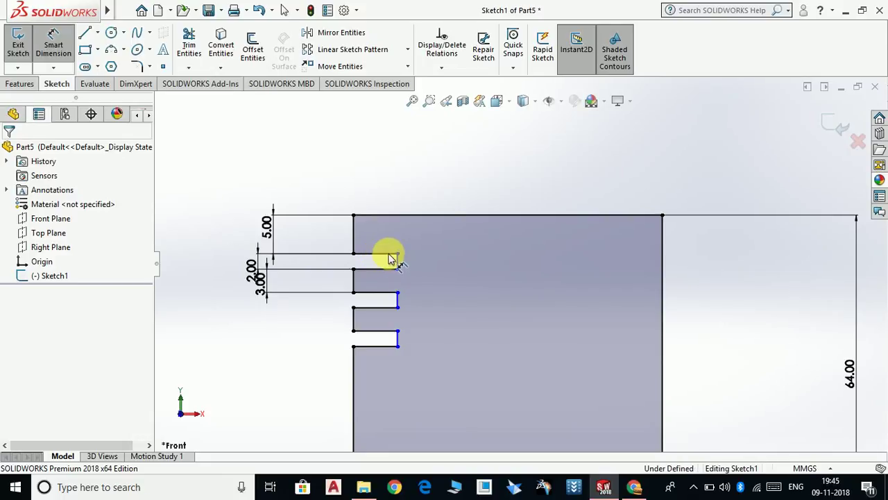
click(390, 258)
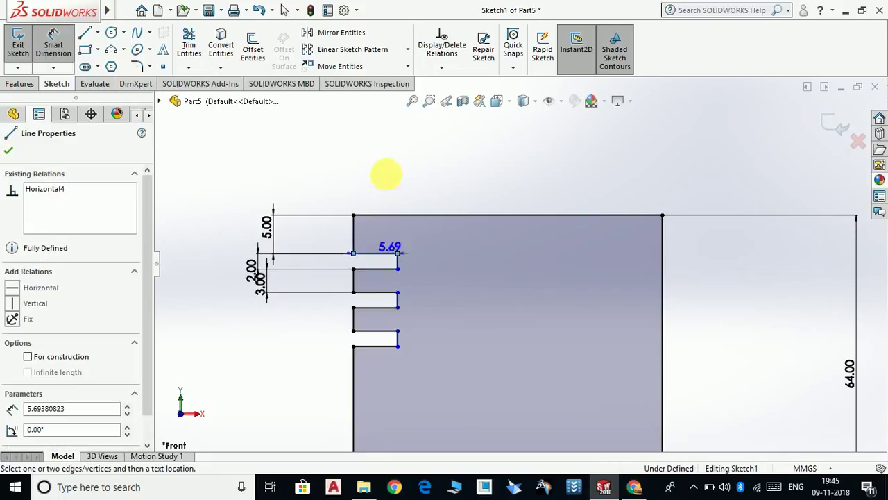
click(416, 182)
key(Return)
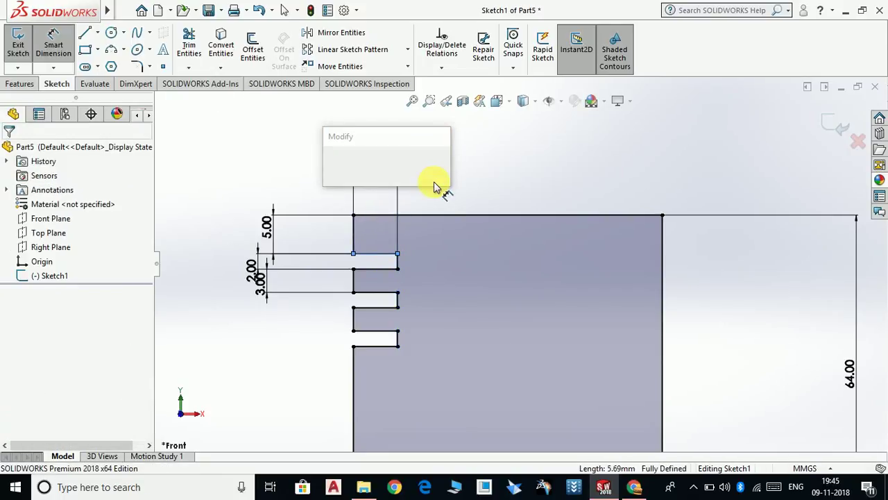
text(2)
key(Return)
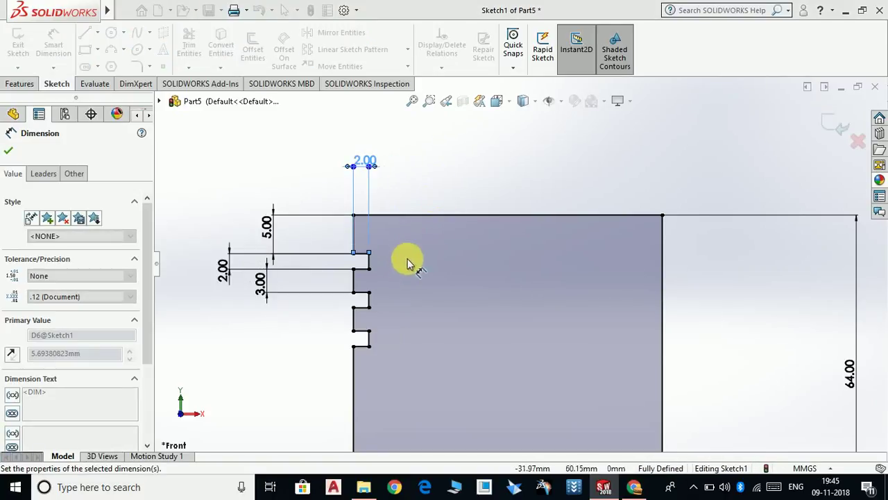
click(8, 150)
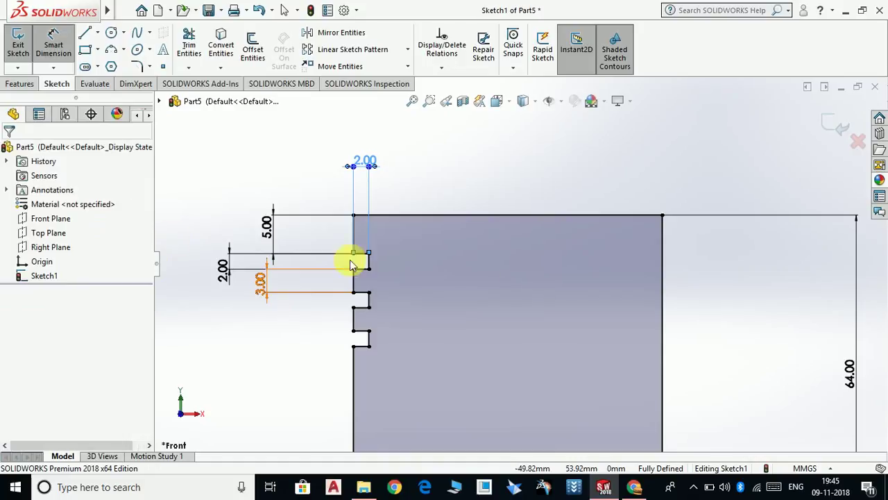
scroll(283, 147, up, 8)
key(Escape)
- Exit the profile sketch and create a 360° revolved boss from it about the straight vertical edge opposite the grooves
scroll(673, 362, down, 1)
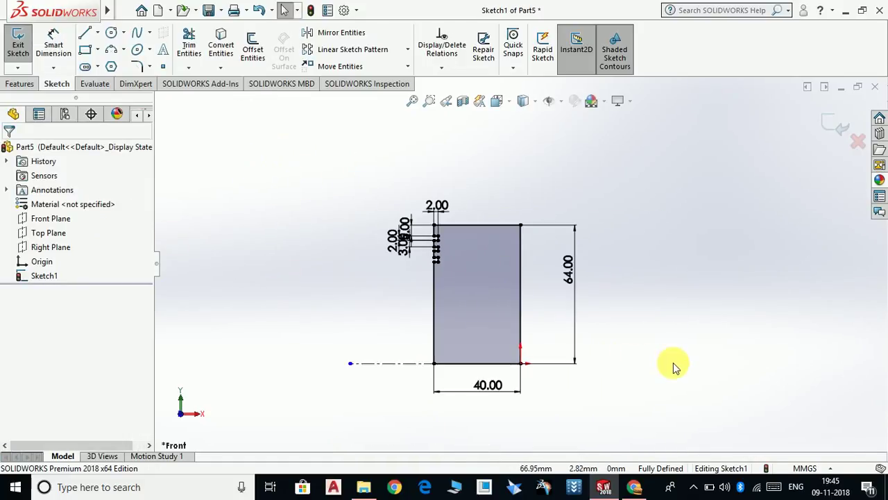
scroll(587, 312, down, 1)
scroll(541, 316, down, 1)
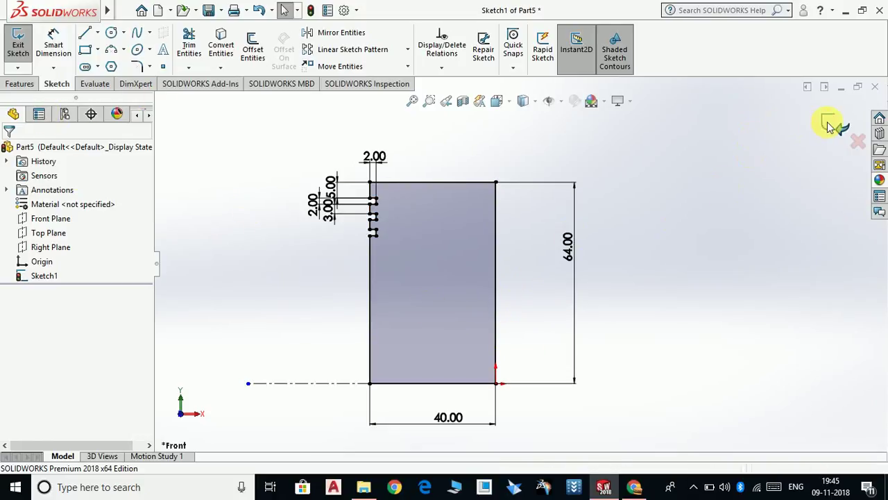
double_click(695, 185)
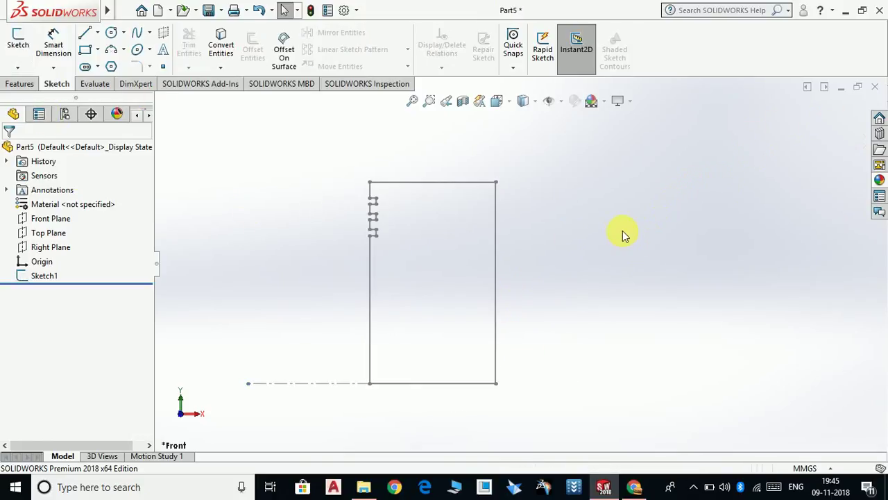
click(17, 85)
click(64, 49)
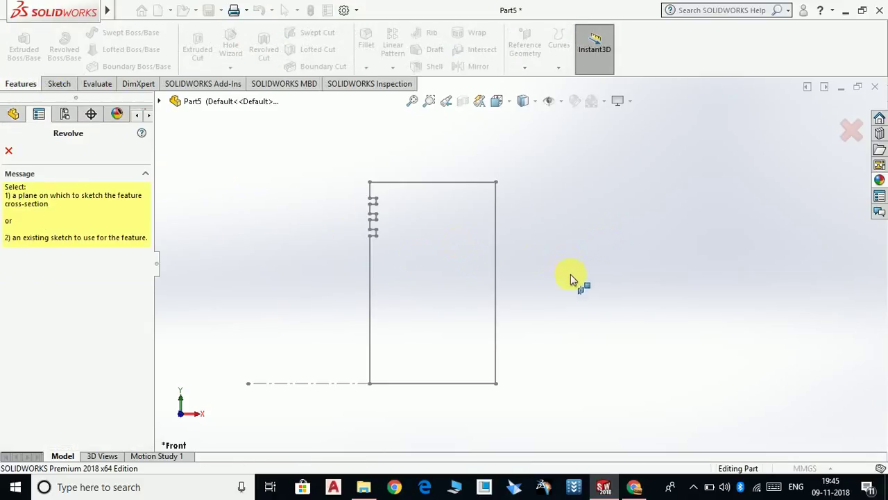
click(499, 253)
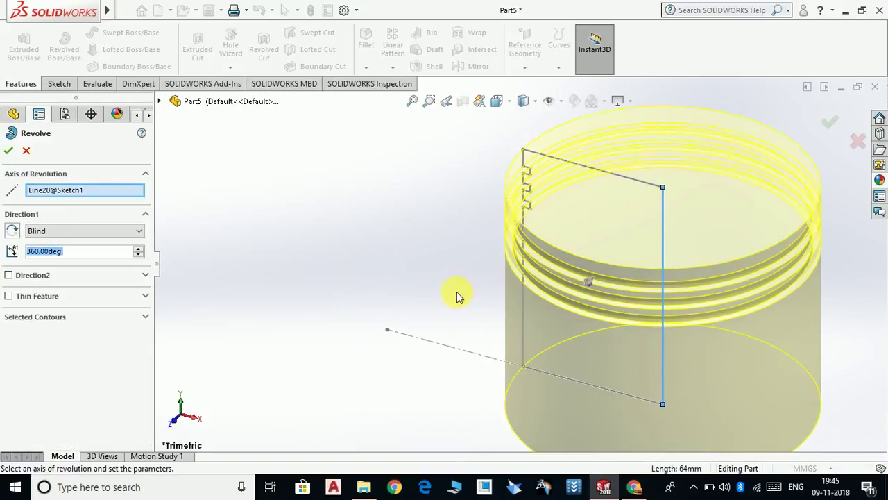
click(8, 151)
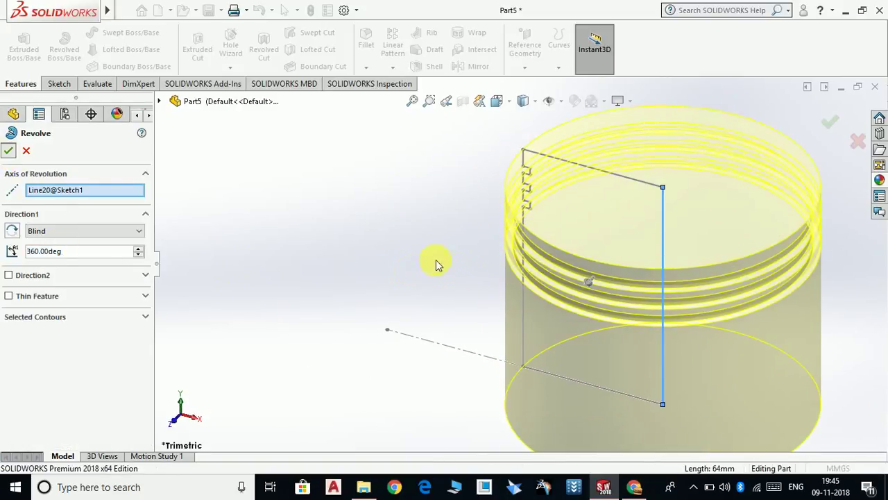
key(f)
middle_drag(664, 369, 666, 331)
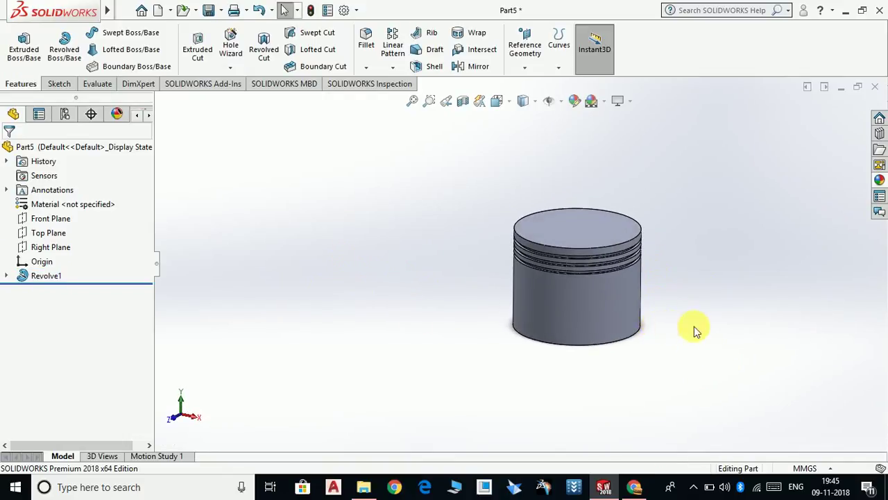
scroll(726, 267, down, 3)
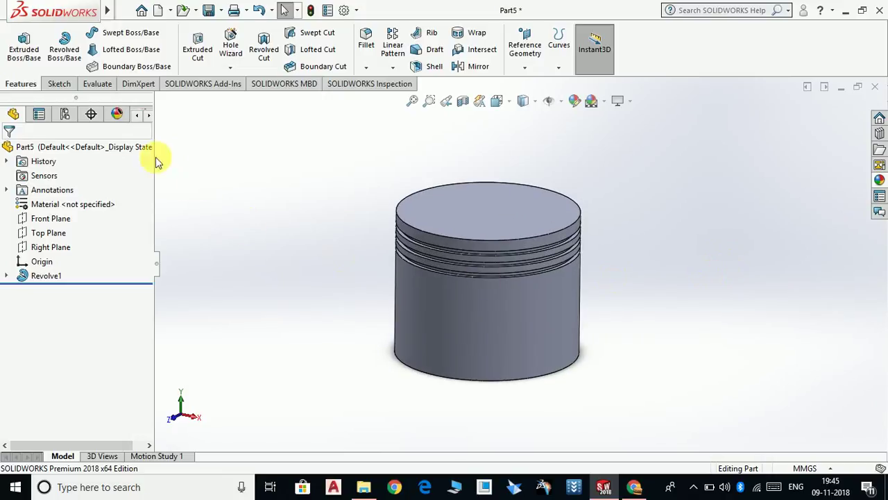
click(51, 221)
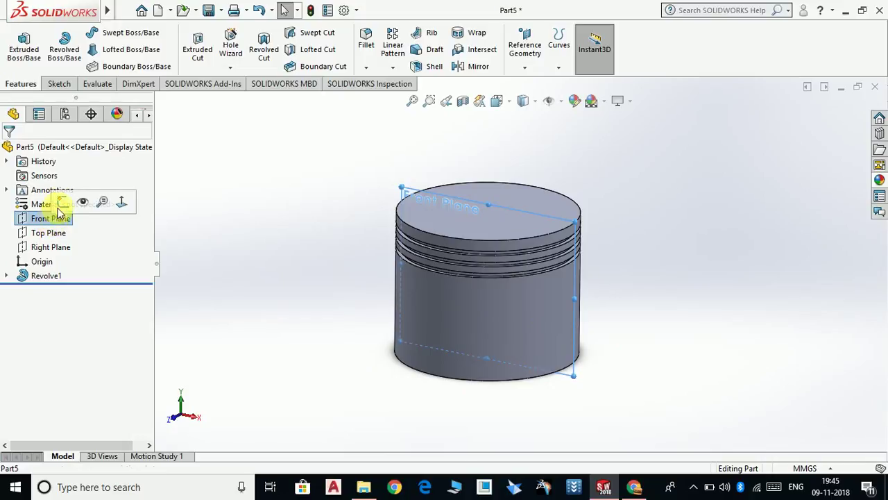
click(63, 202)
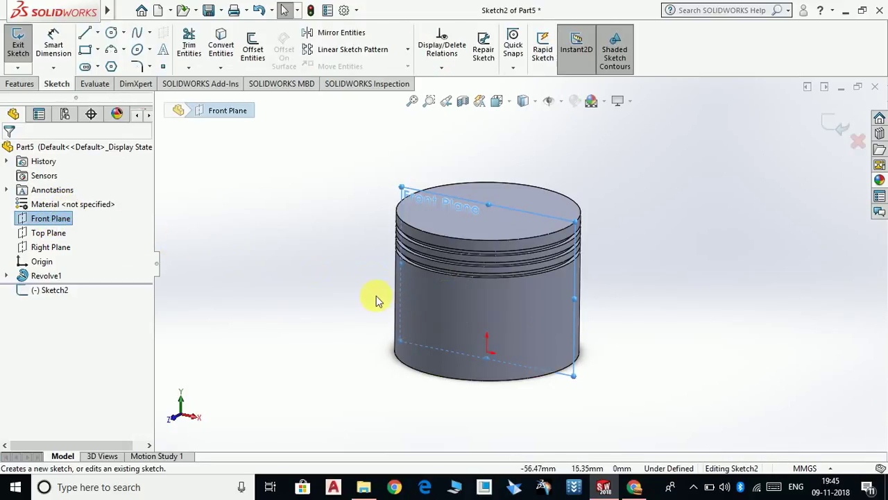
key(ctrl+8)
scroll(600, 280, up, 3)
click(823, 127)
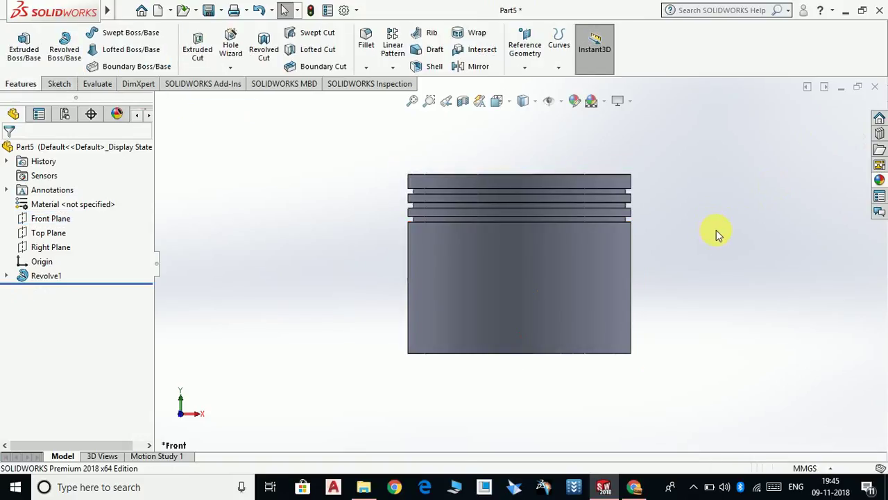
- Start a new sketch on the Right Plane
click(50, 248)
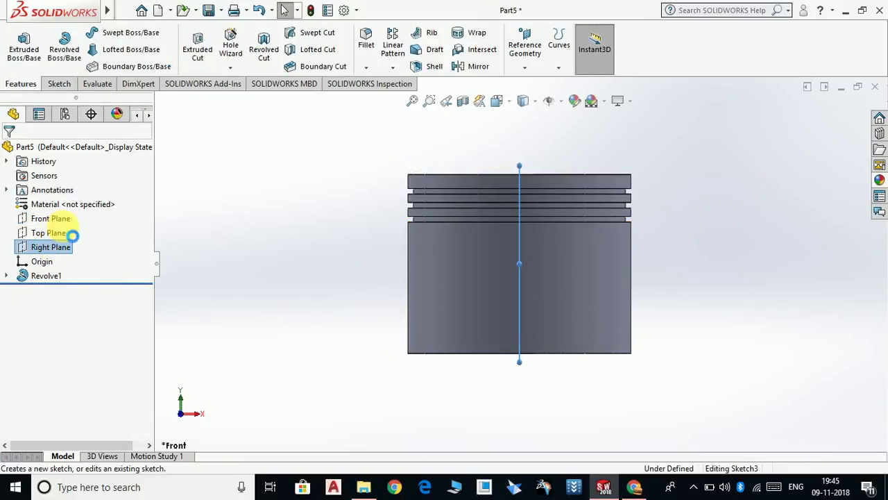
click(62, 225)
scroll(529, 267, up, 3)
scroll(699, 287, down, 2)
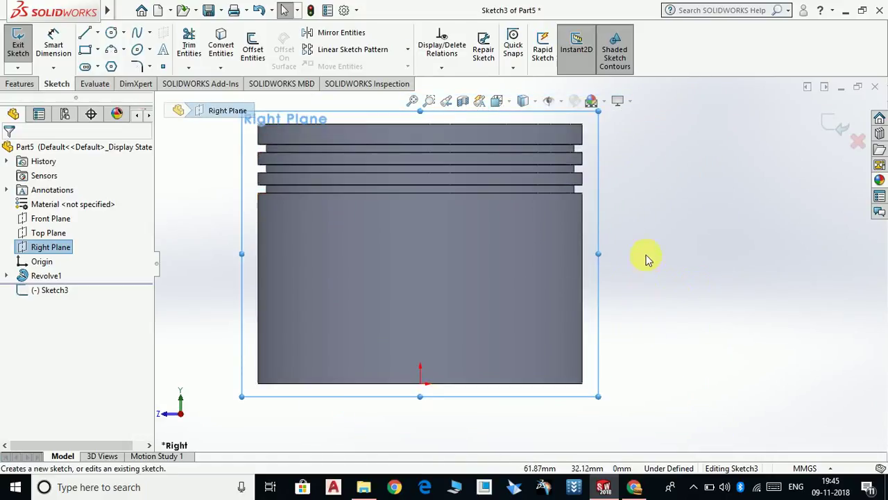
- Sketch a corner rectangle about 17 mm wide and 29 mm high, straddling the +Z outer edge of the piston skirt below the grooves
scroll(646, 258, up, 1)
click(98, 56)
click(90, 65)
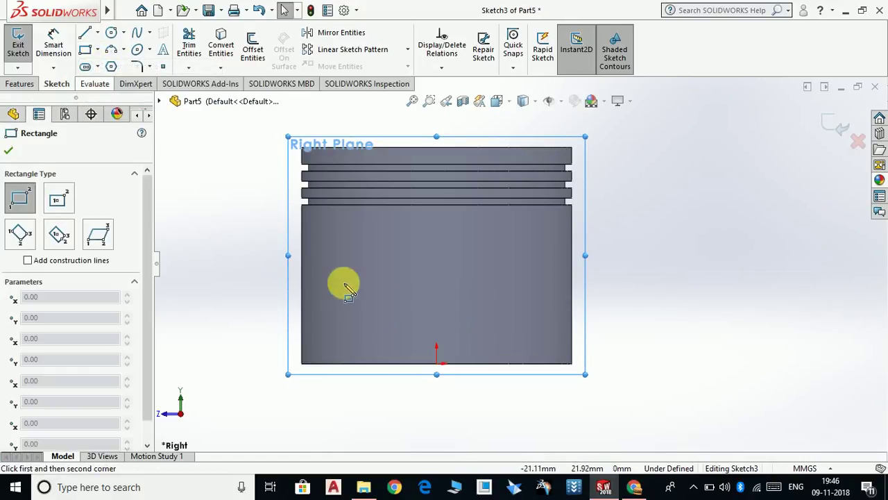
click(276, 229)
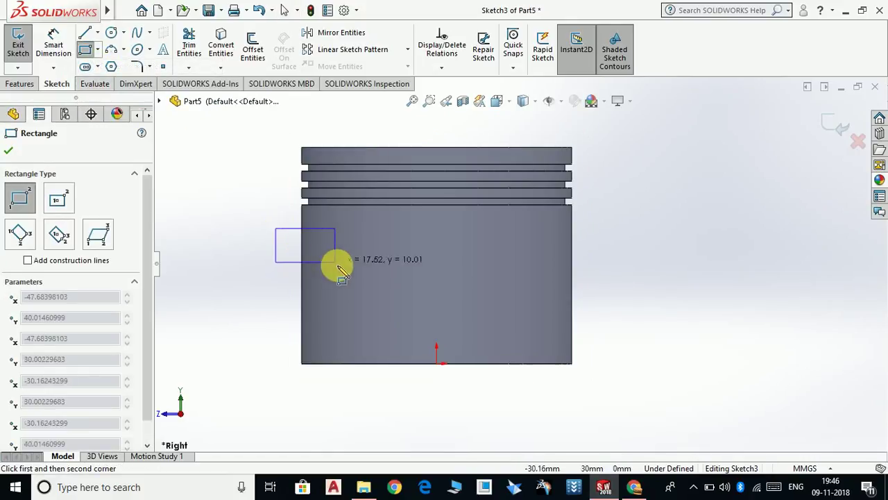
click(335, 326)
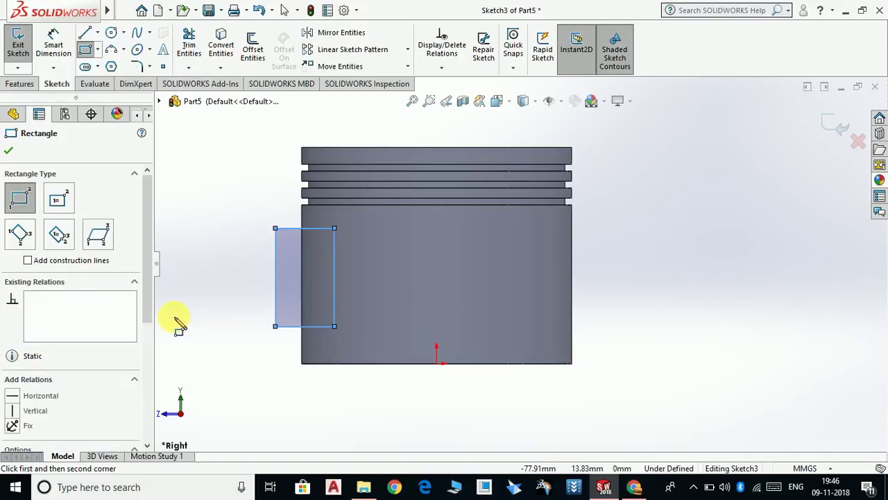
key(Escape)
- Draw a vertical centerline from the origin up through the piston
click(98, 33)
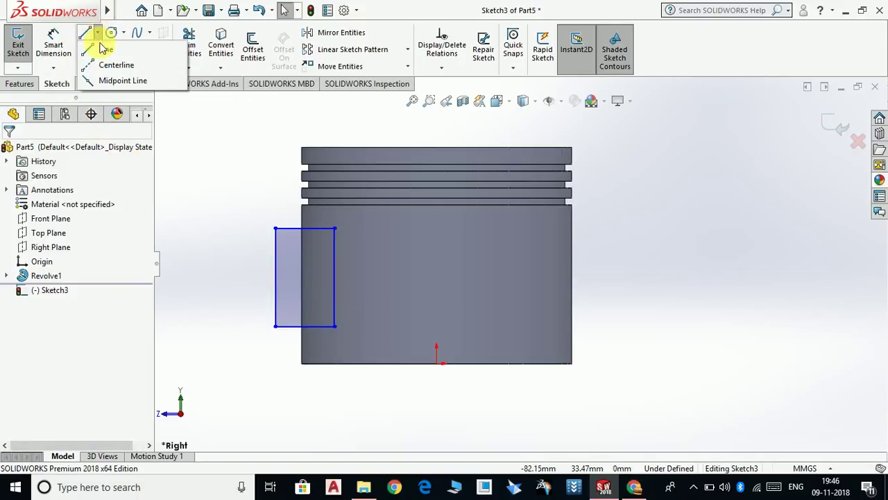
click(104, 61)
key(Escape)
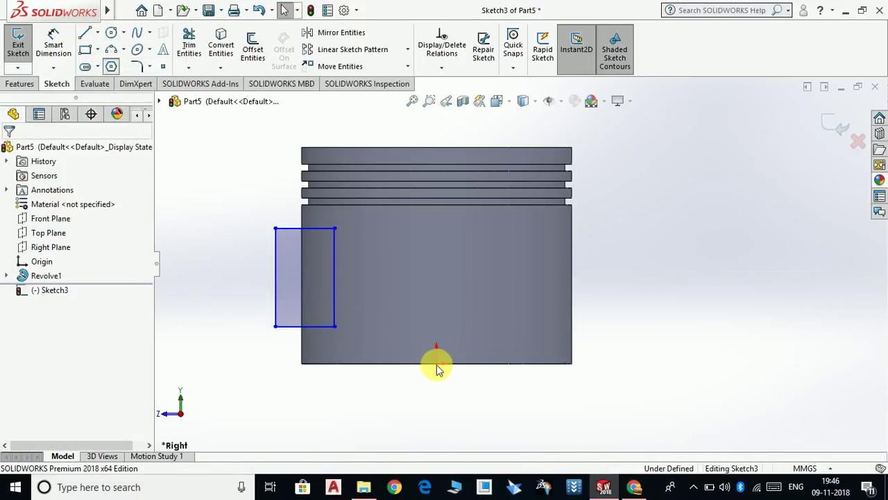
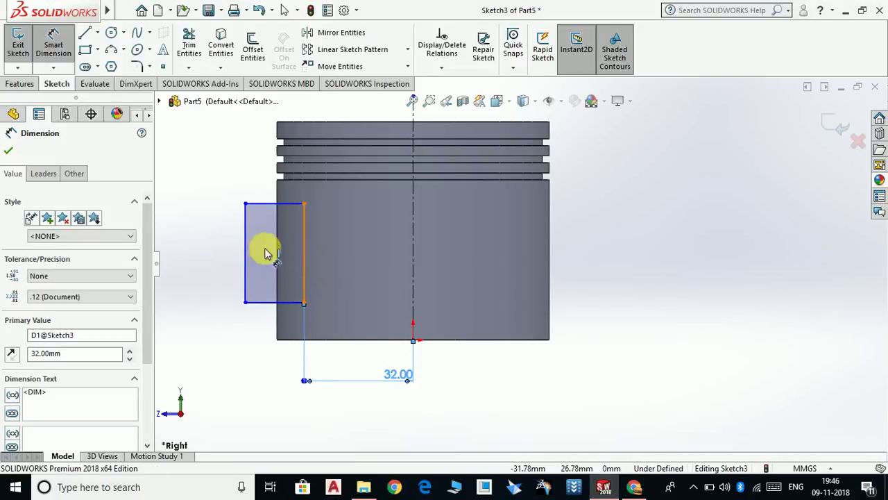
- Dimension the rectangle's vertical side and set its height to 32 mm
click(212, 254)
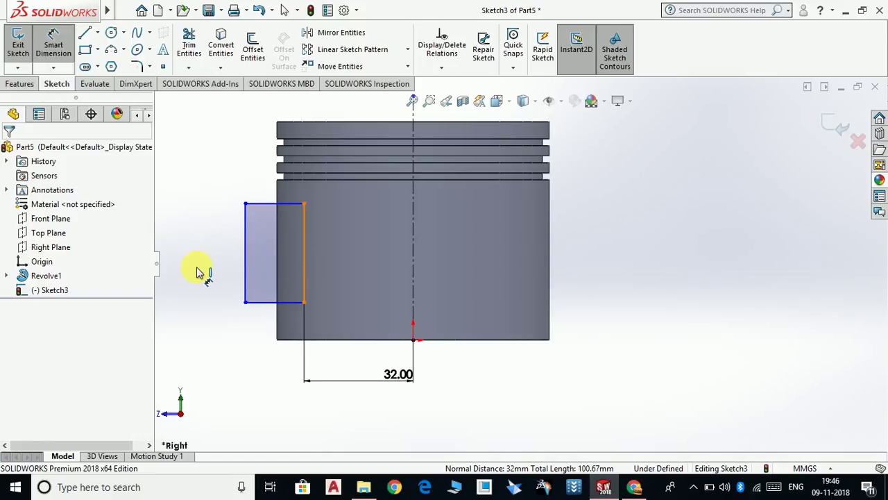
click(221, 298)
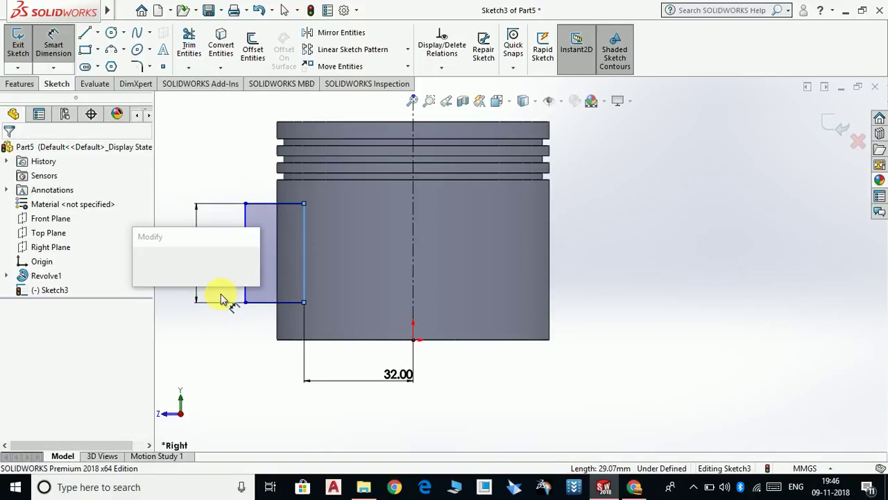
text(32)
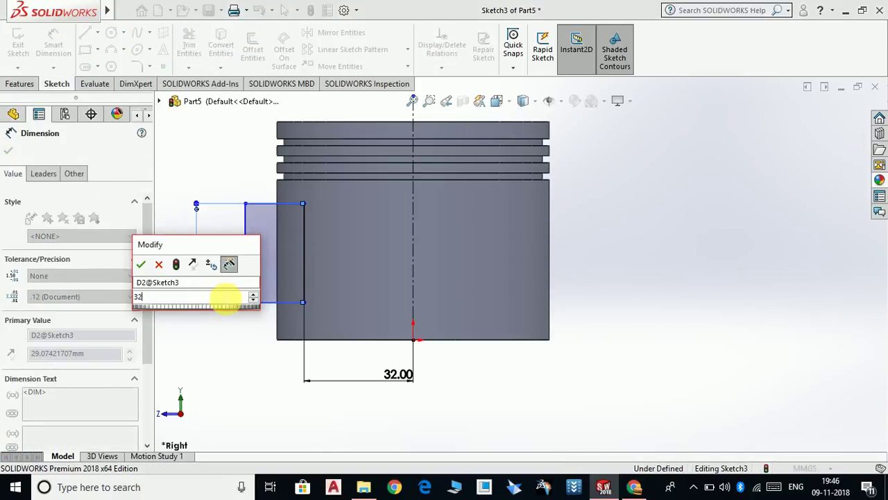
key(Return)
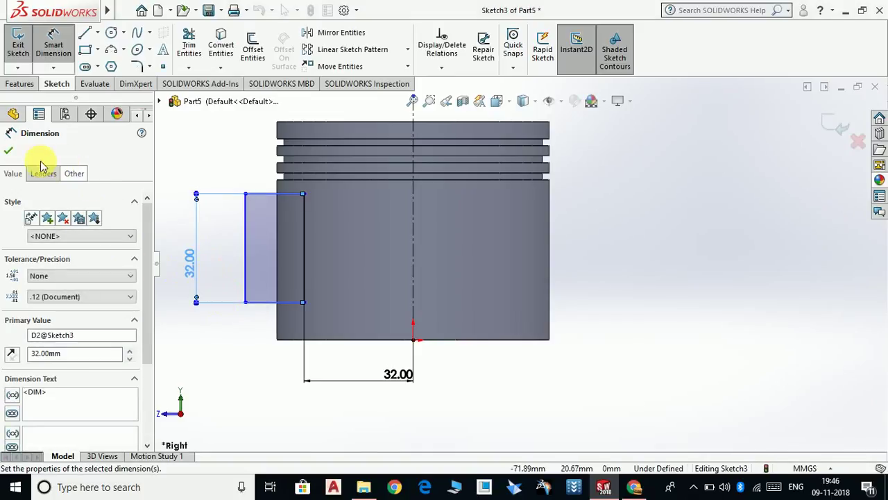
click(9, 151)
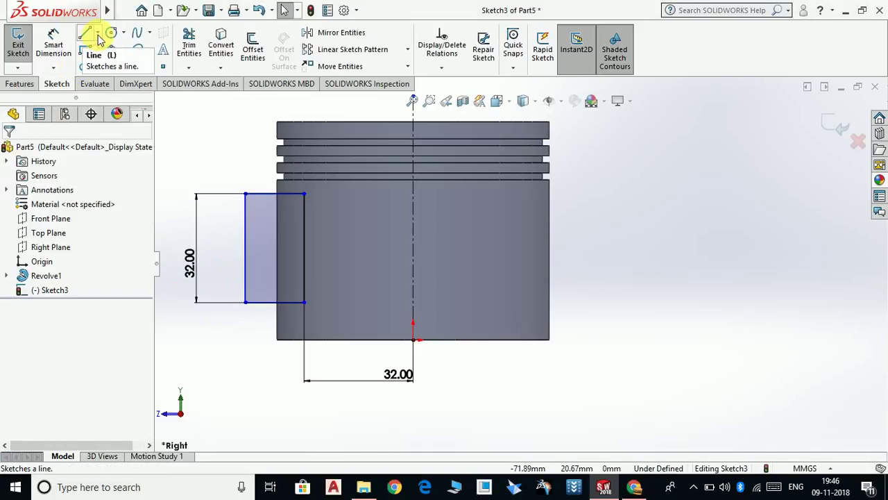
click(98, 33)
click(116, 68)
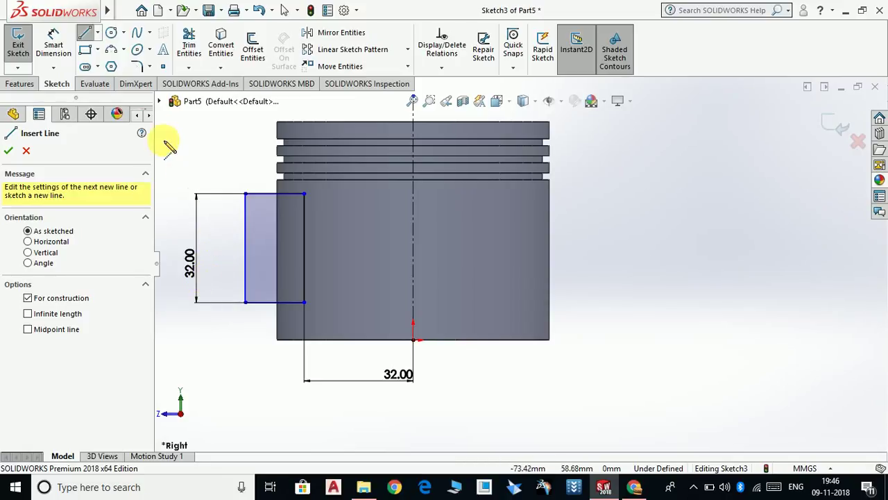
key(Escape)
- Dimension the rectangle's width along its upper edge, keeping the width as drawn
click(53, 43)
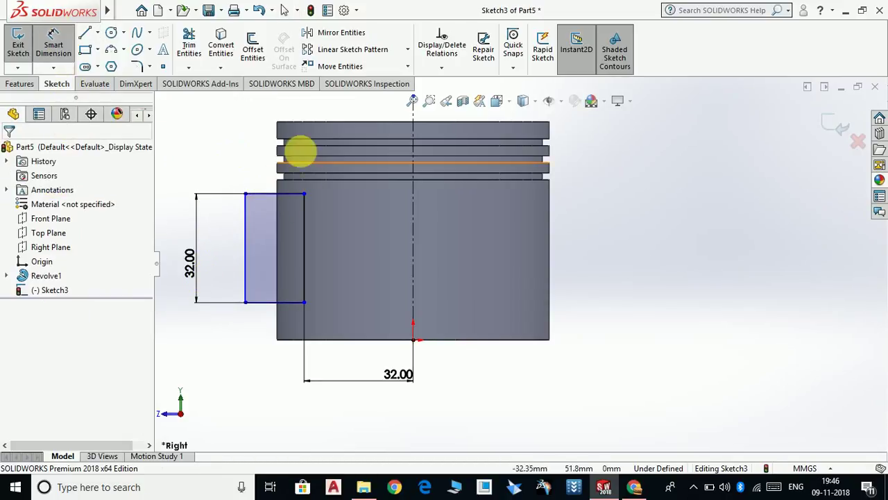
scroll(298, 149, down, 3)
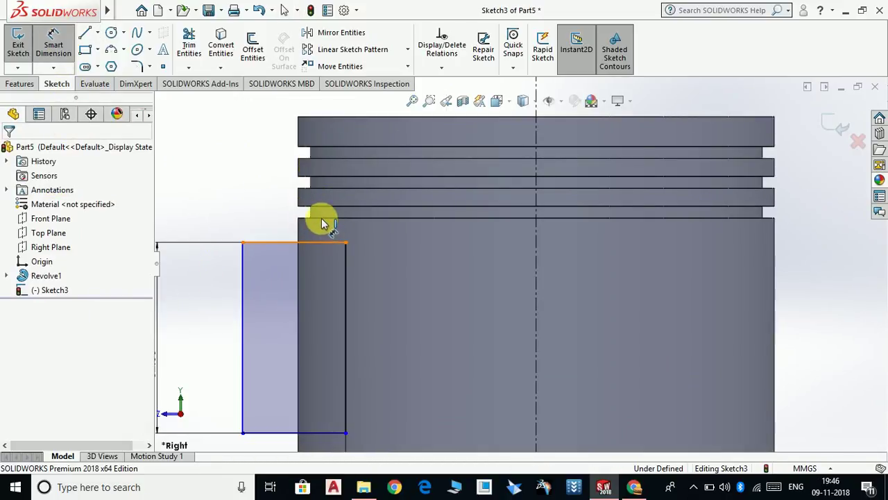
click(321, 223)
click(264, 230)
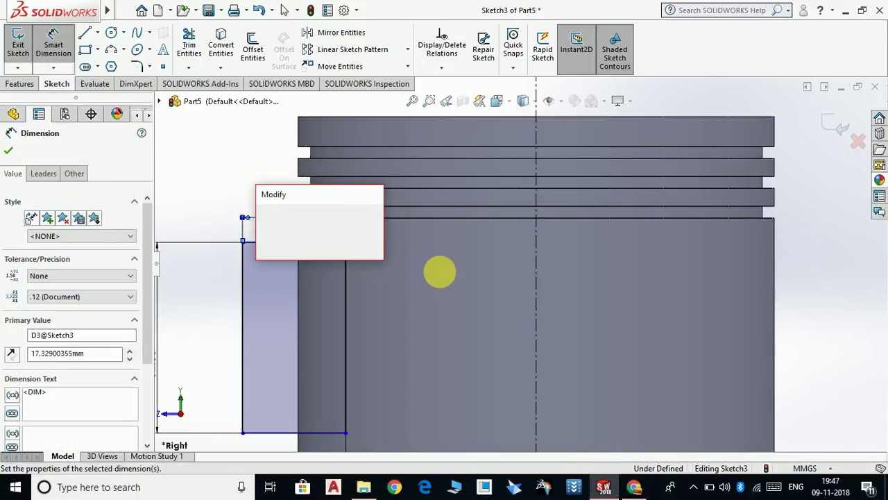
key(Escape)
key(Escape)
key(Escape)
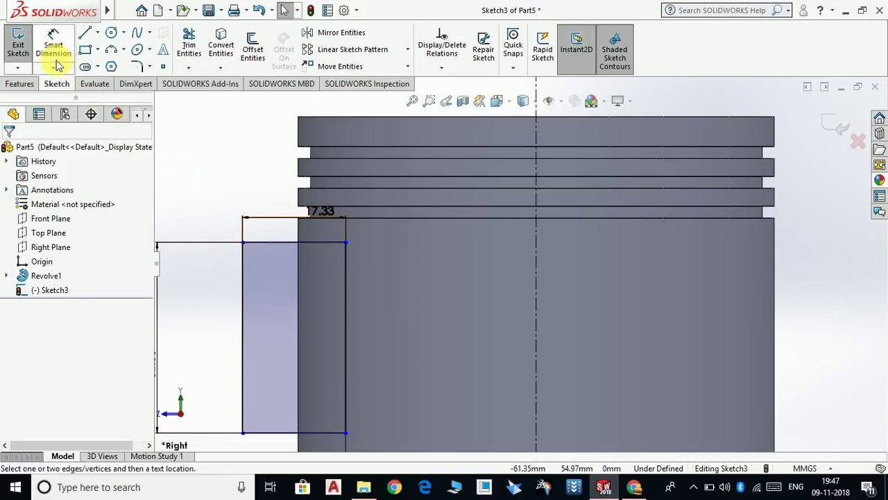
- Dimension the gap between the rectangle's upper edge and the lower edge of the lowest groove, setting it to 3 mm
scroll(225, 230, down, 2)
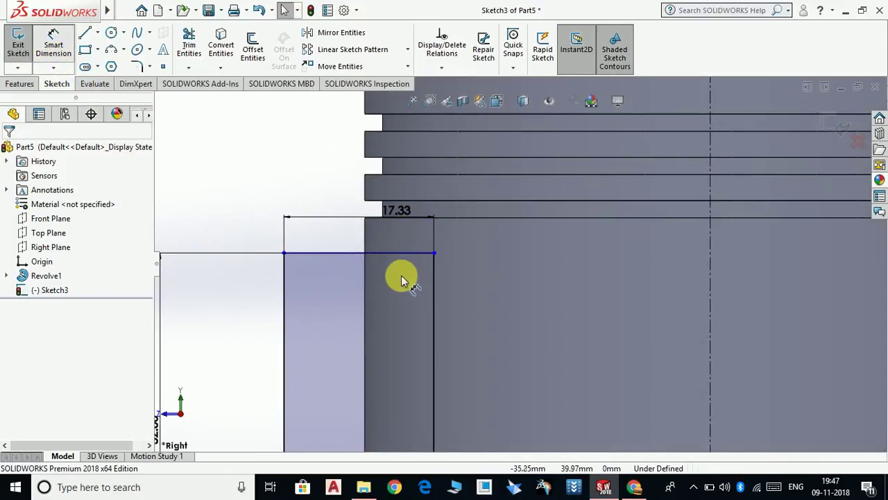
click(379, 232)
click(373, 224)
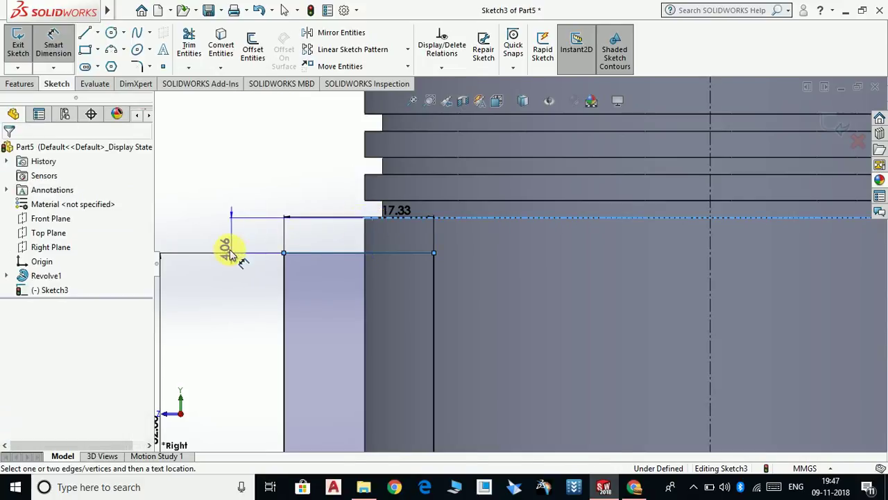
click(229, 249)
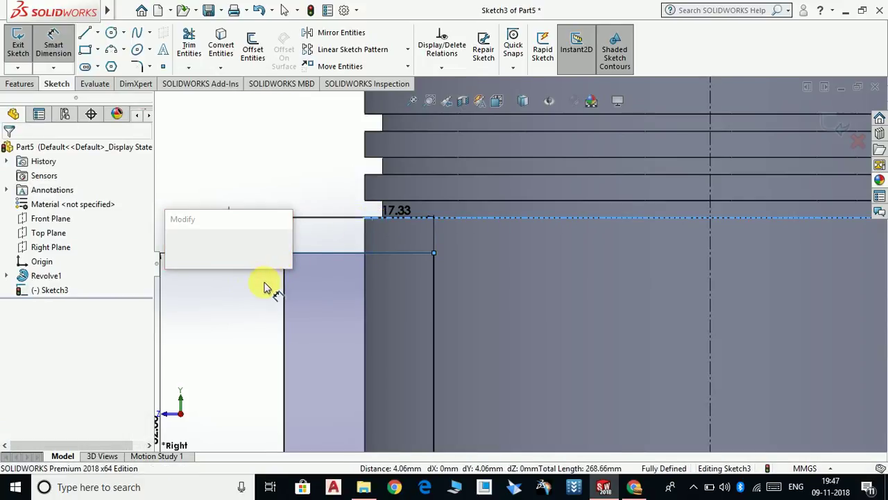
text(3)
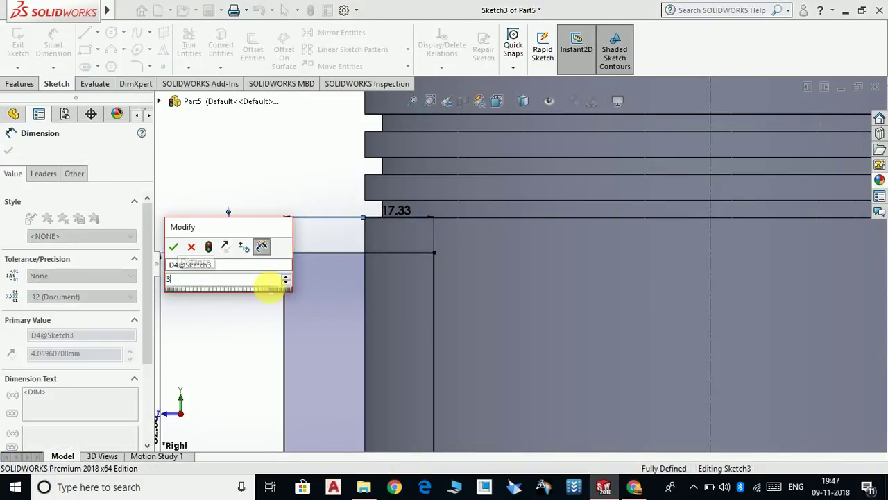
key(Return)
scroll(356, 264, up, 3)
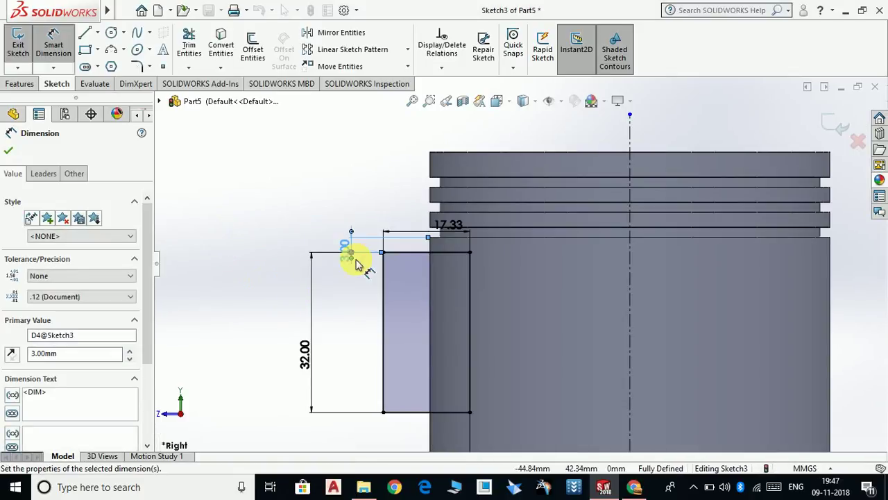
scroll(299, 258, up, 5)
scroll(737, 323, down, 2)
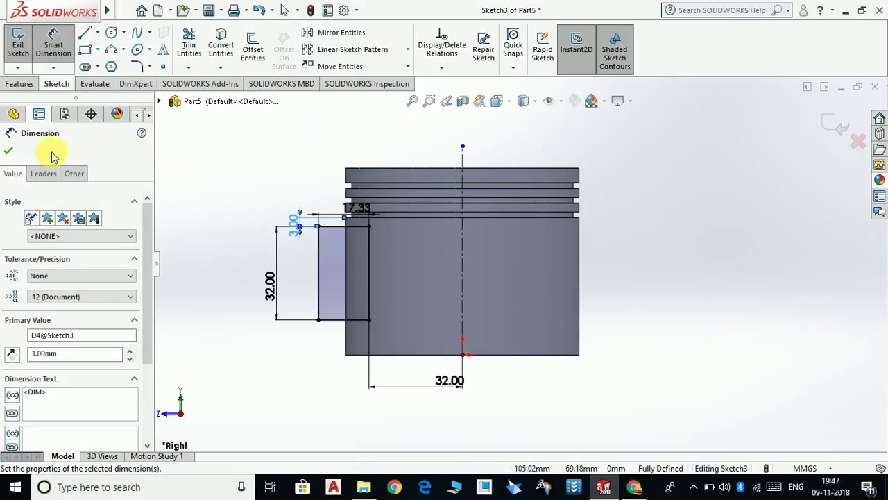
click(12, 149)
- Draw a horizontal centerline across the rectangle and the full width of the piston, extending beyond both sides
click(98, 33)
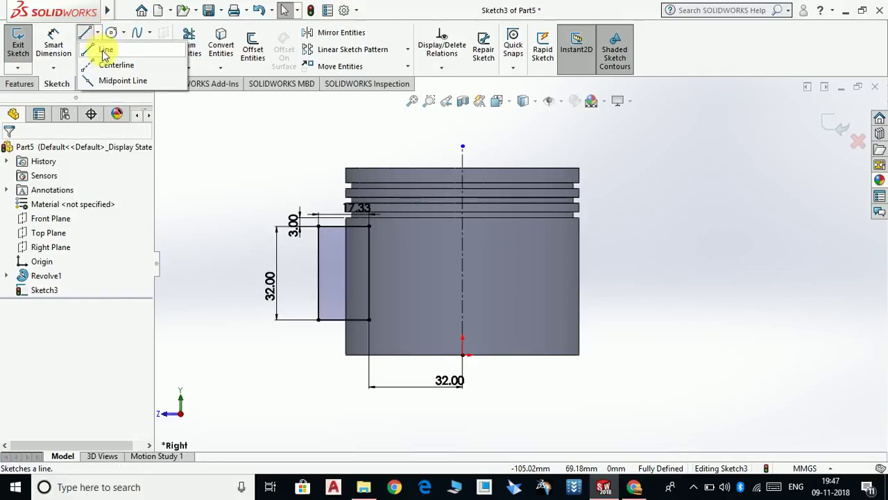
click(105, 66)
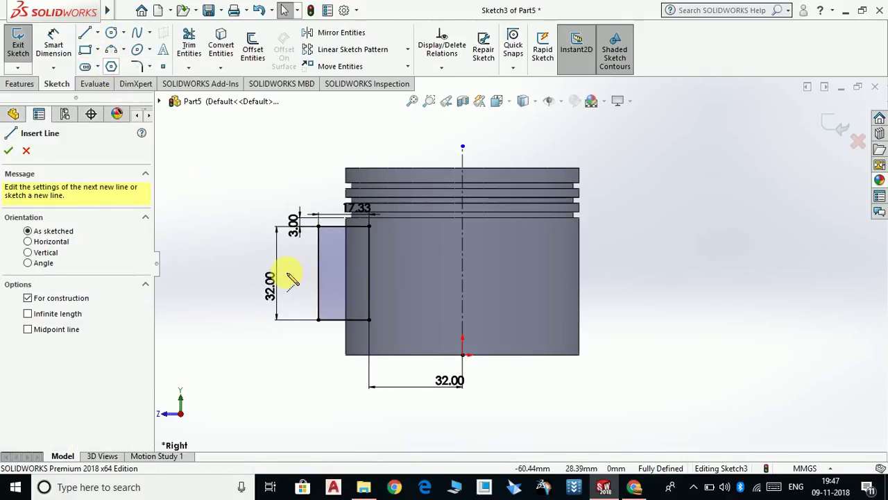
click(641, 272)
key(Escape)
key(Escape)
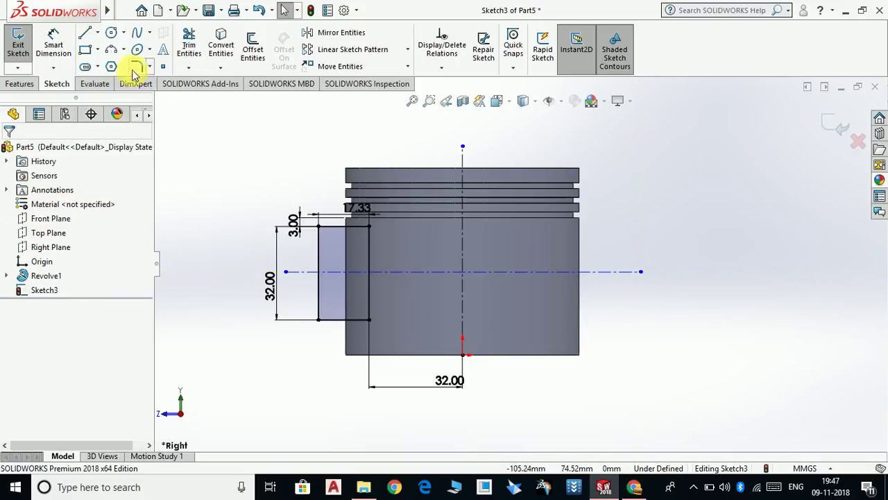
- Dimension the horizontal centerline 16 mm above the rectangle's lower edge
click(58, 43)
scroll(372, 312, down, 2)
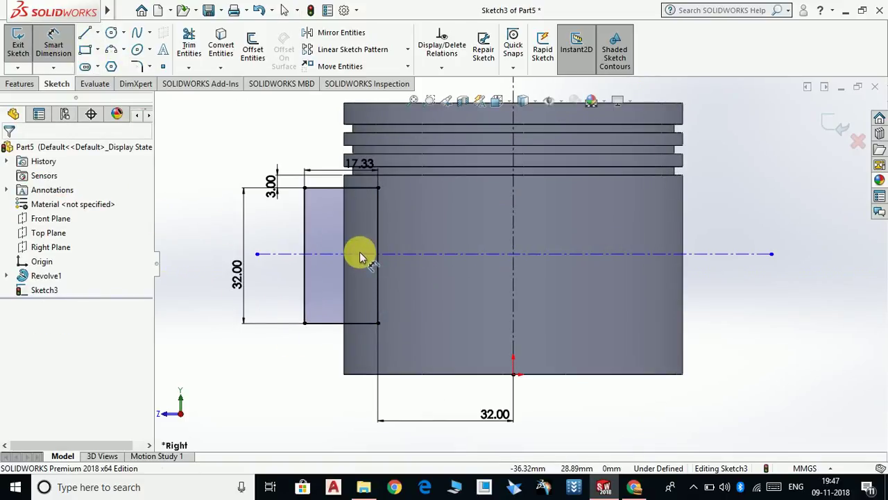
click(363, 254)
click(357, 324)
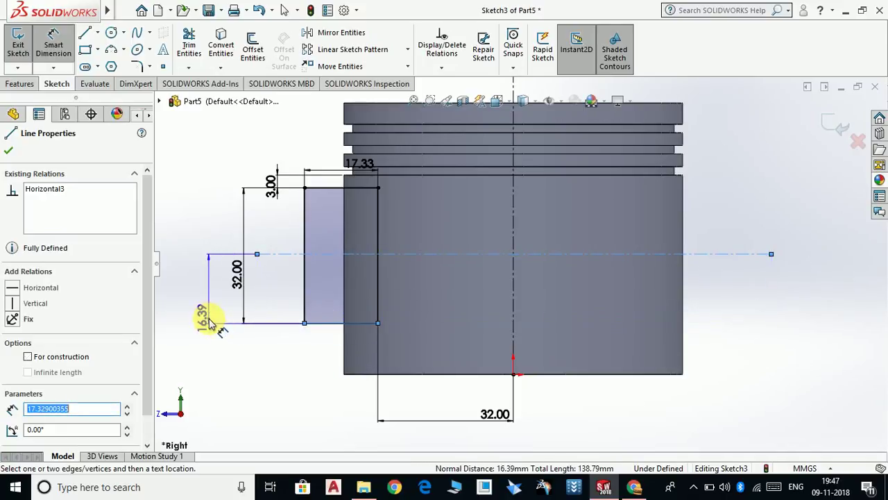
click(210, 322)
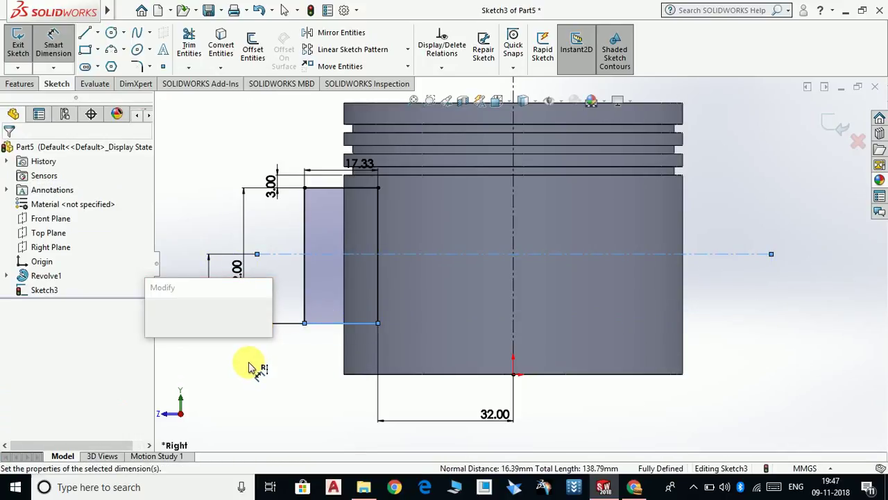
text(16)
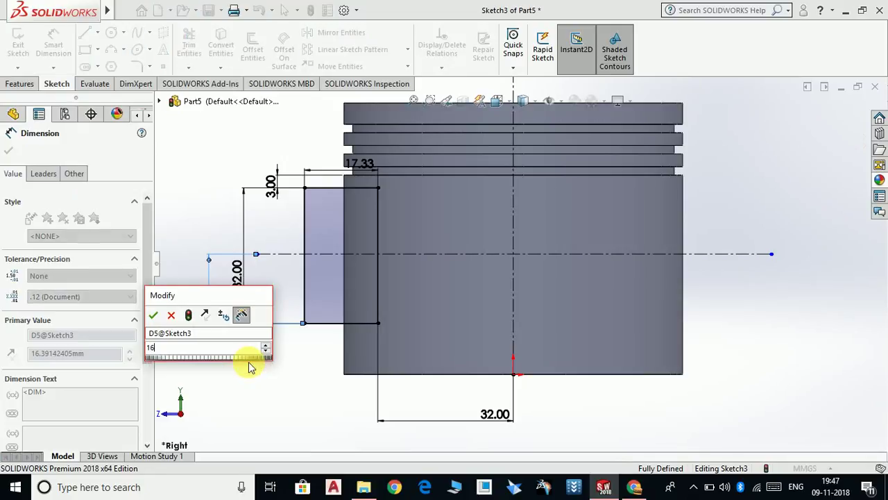
key(Escape)
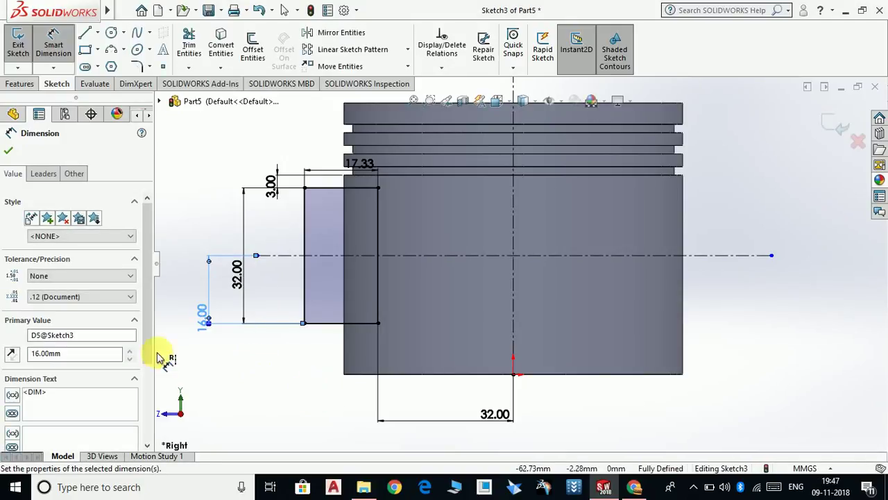
click(8, 152)
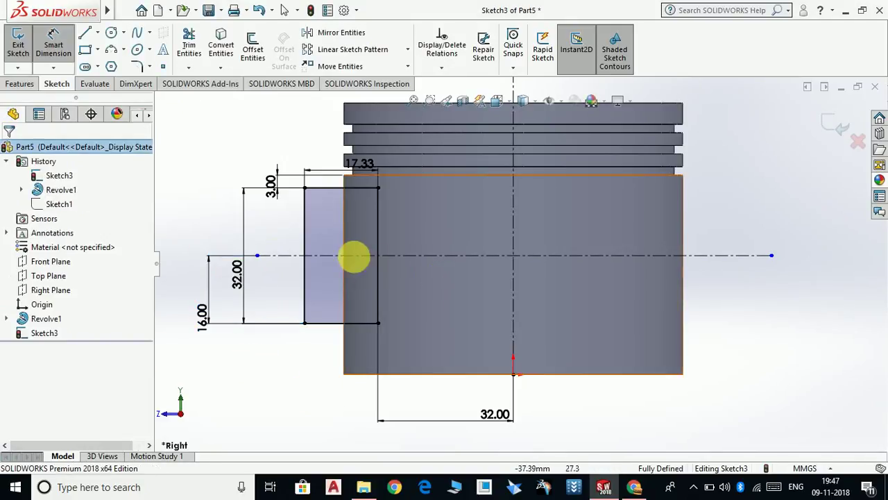
- Cut the dimensioned rectangle through the piston's side using an Extruded Cut with the Through All - Both end condition
key(f)
scroll(615, 313, up, 1)
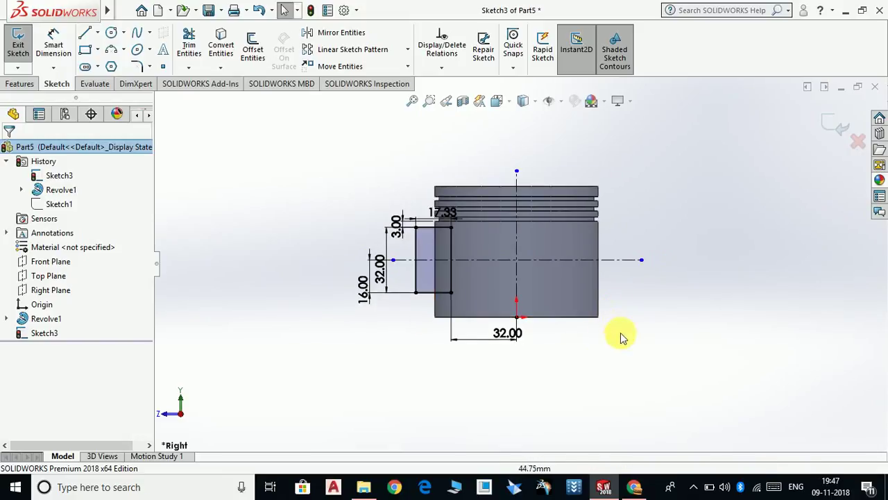
click(18, 84)
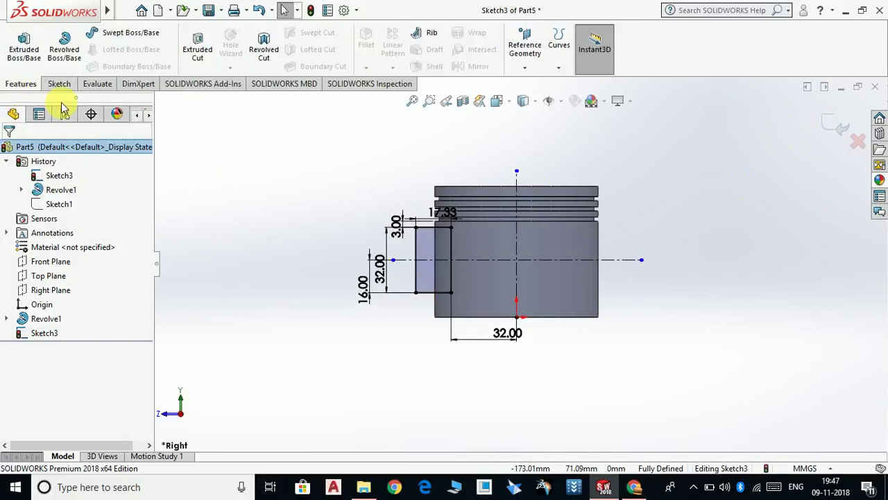
click(198, 47)
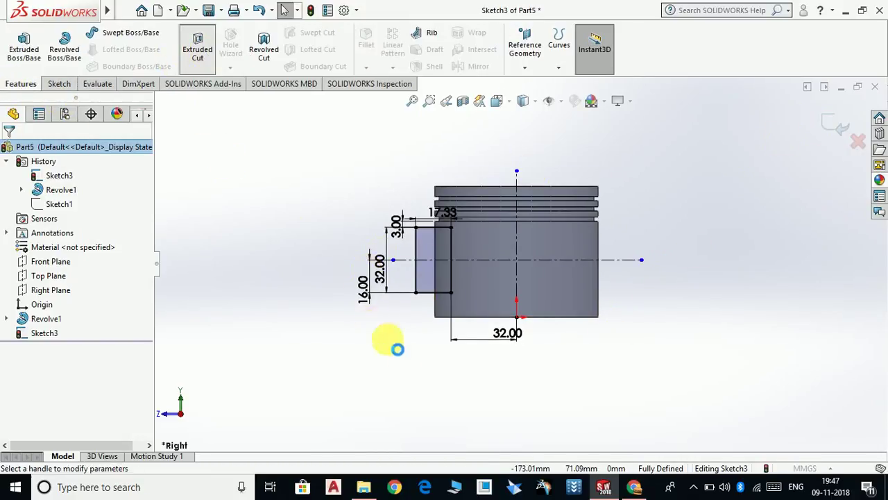
middle_drag(463, 373, 546, 379)
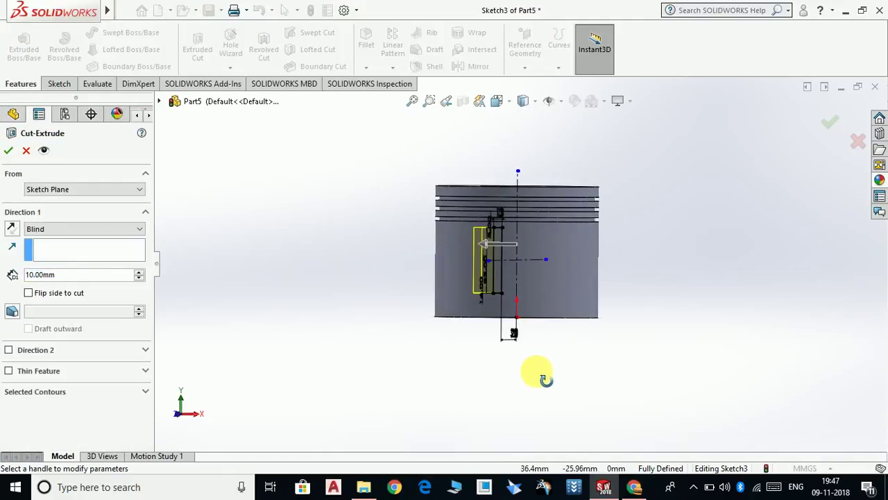
click(67, 235)
click(69, 256)
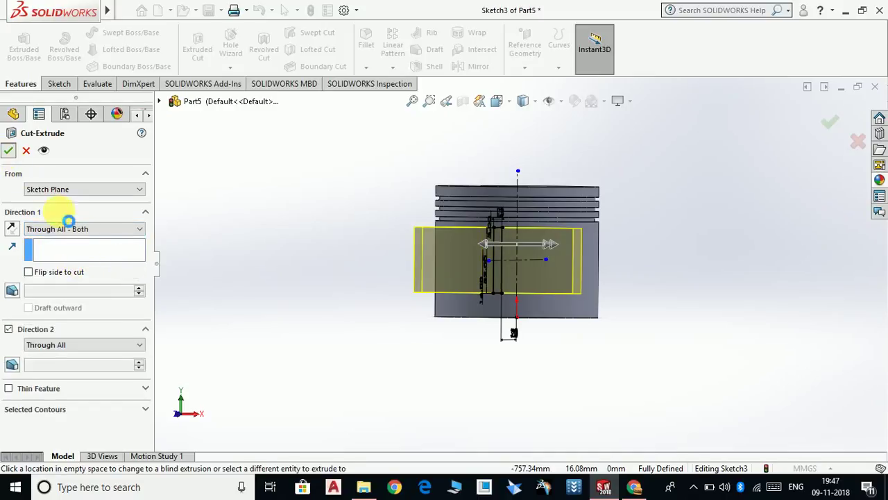
key(Return)
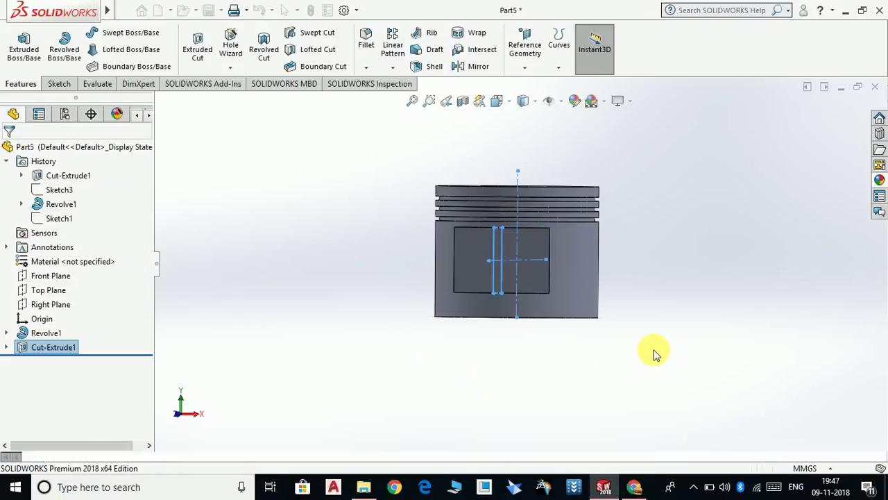
- Examine the flat cut in the piston's skirt from several angles and distances
middle_drag(620, 347, 613, 375)
click(706, 317)
scroll(706, 318, down, 2)
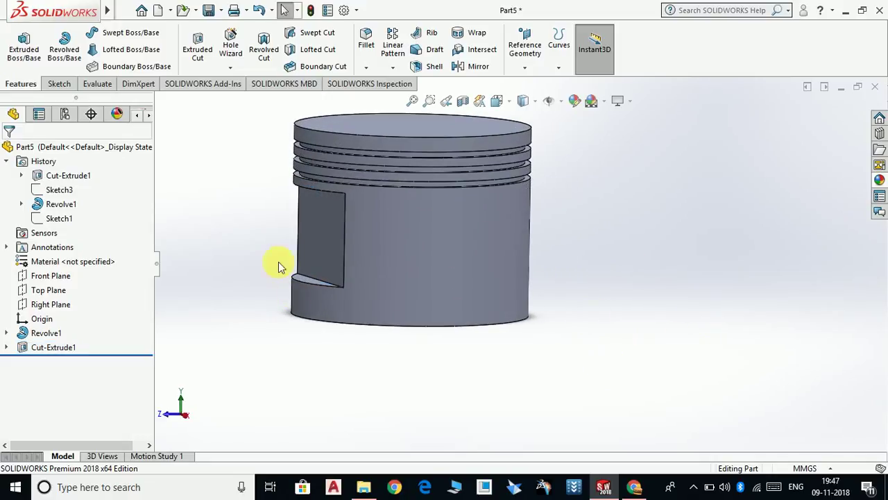
scroll(469, 292, up, 2)
scroll(433, 261, down, 2)
middle_drag(284, 308, 404, 353)
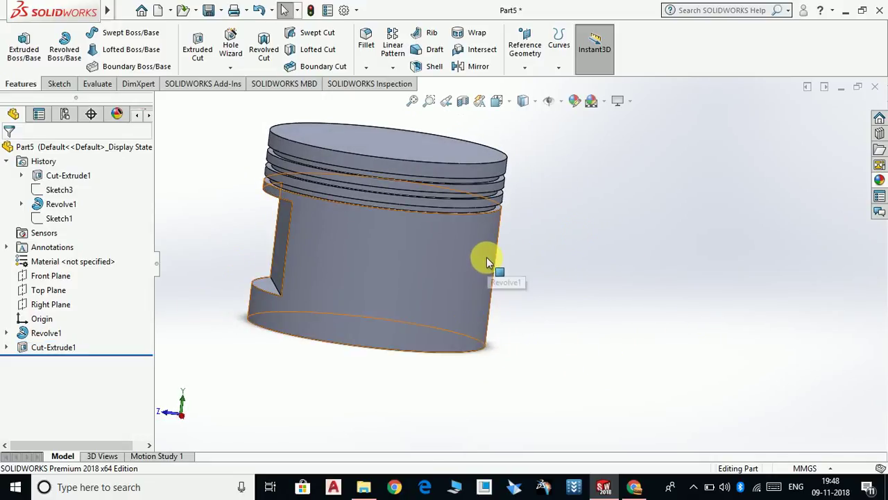
scroll(560, 290, up, 2)
scroll(519, 307, down, 2)
scroll(510, 260, up, 3)
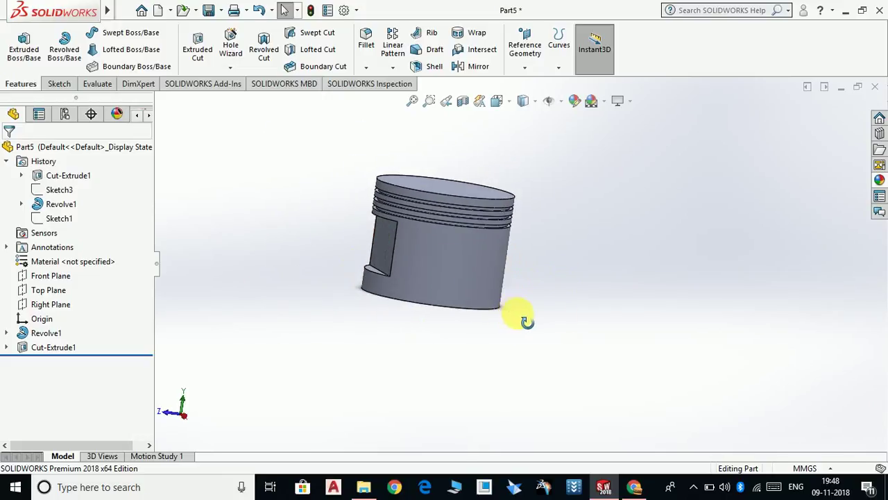
scroll(565, 273, down, 3)
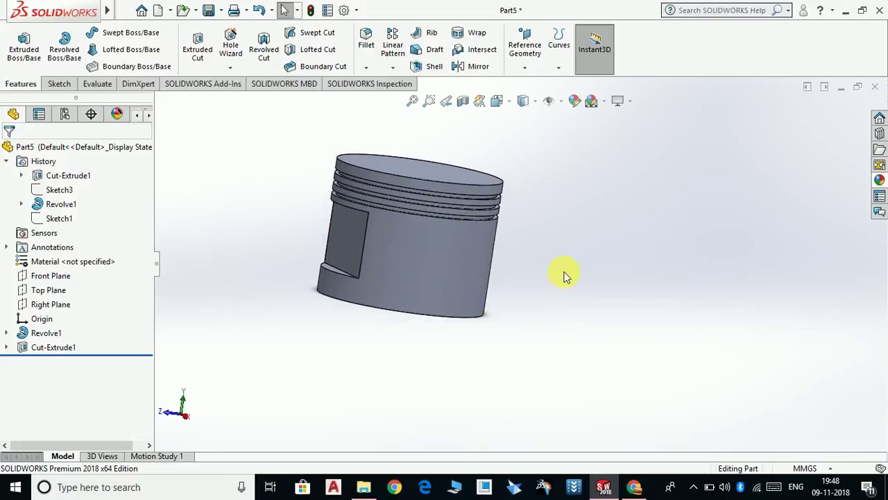
- Mirror the skirt's extruded cut about the Front Plane onto the opposite side of the piston
click(46, 348)
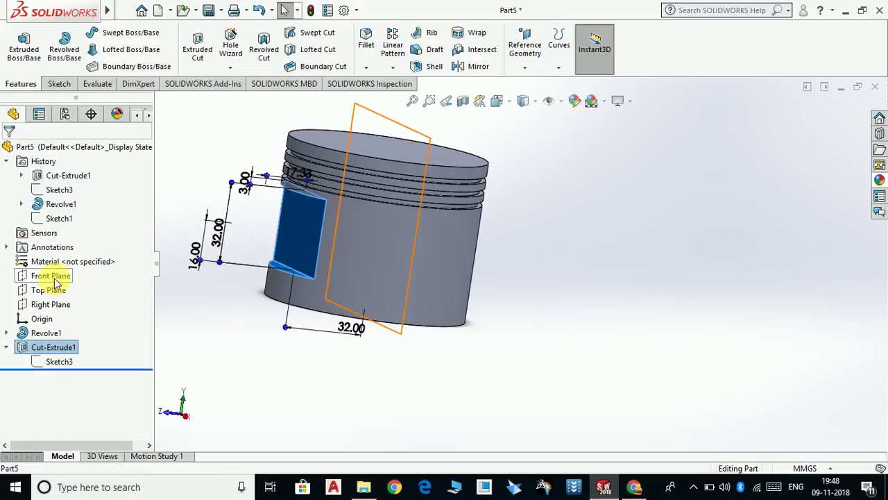
scroll(507, 342, up, 3)
middle_drag(488, 345, 542, 390)
middle_drag(532, 234, 532, 307)
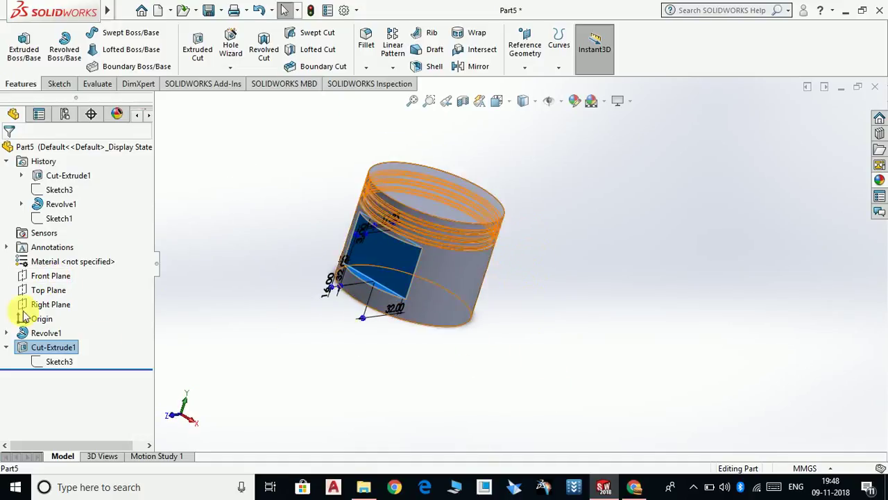
click(48, 279)
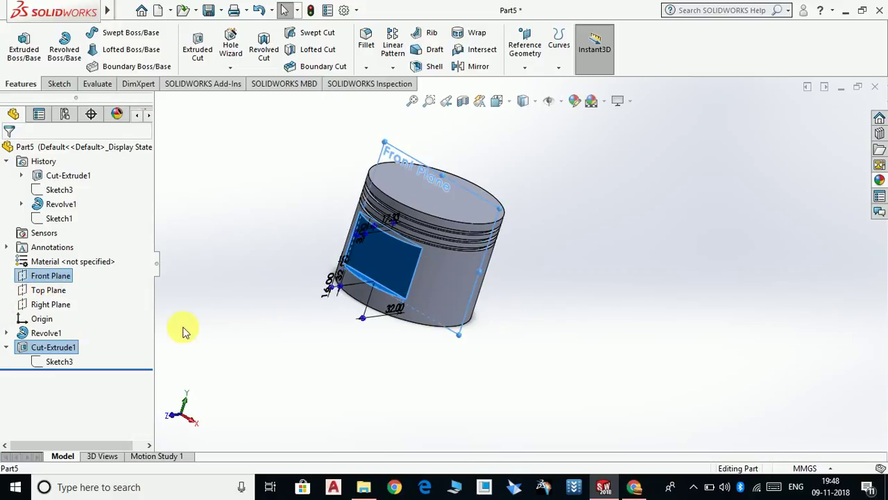
click(484, 67)
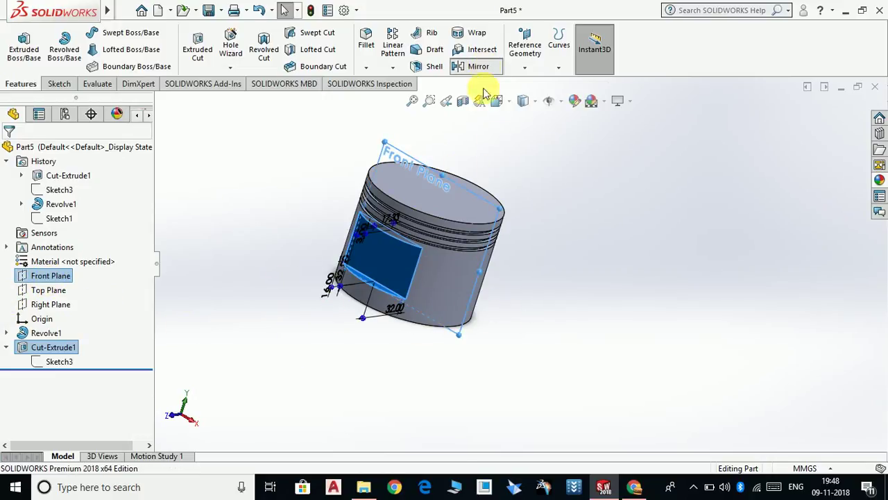
middle_drag(565, 343, 500, 358)
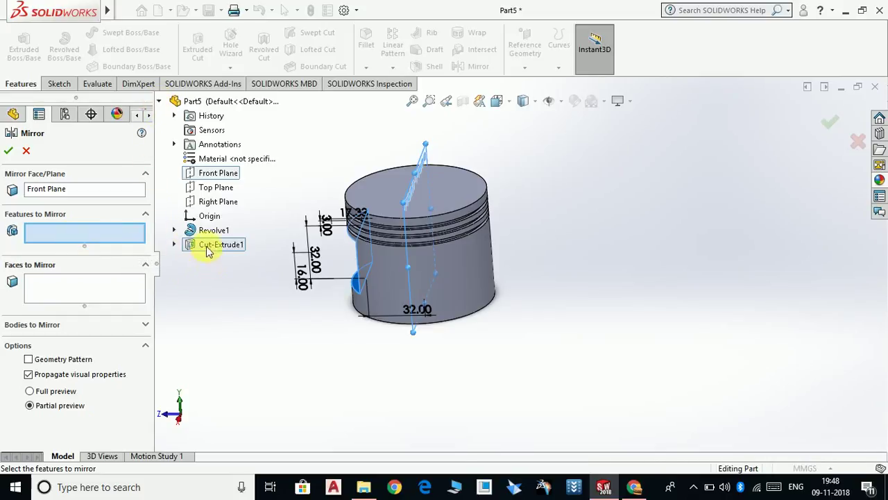
click(221, 244)
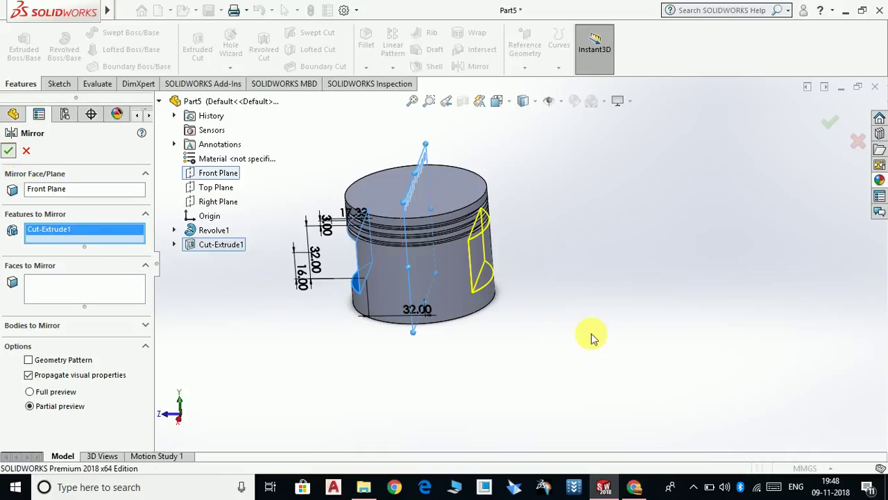
key(Return)
- Sketch a circle about 61 mm in diameter, centered on the origin, on the piston's flat bottom face
middle_drag(472, 389, 575, 351)
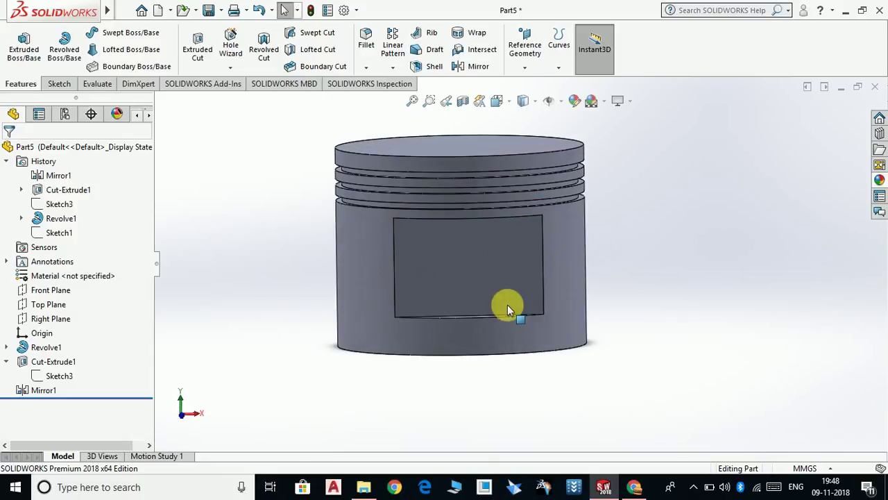
scroll(542, 318, down, 4)
middle_drag(573, 303, 631, 310)
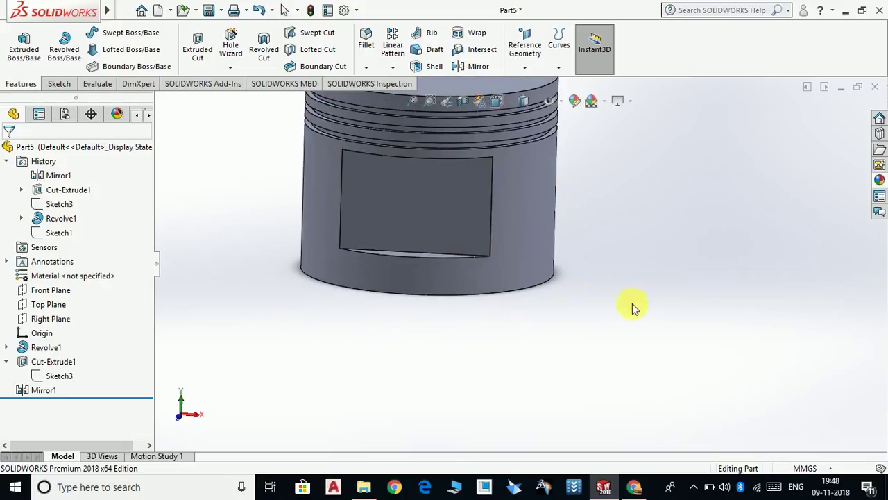
scroll(530, 270, up, 3)
scroll(531, 271, down, 2)
middle_drag(548, 363, 470, 256)
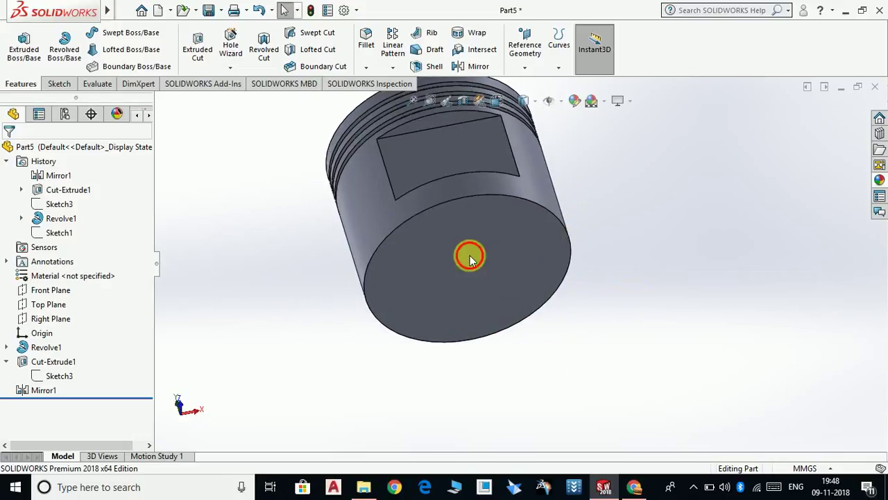
click(495, 278)
click(527, 198)
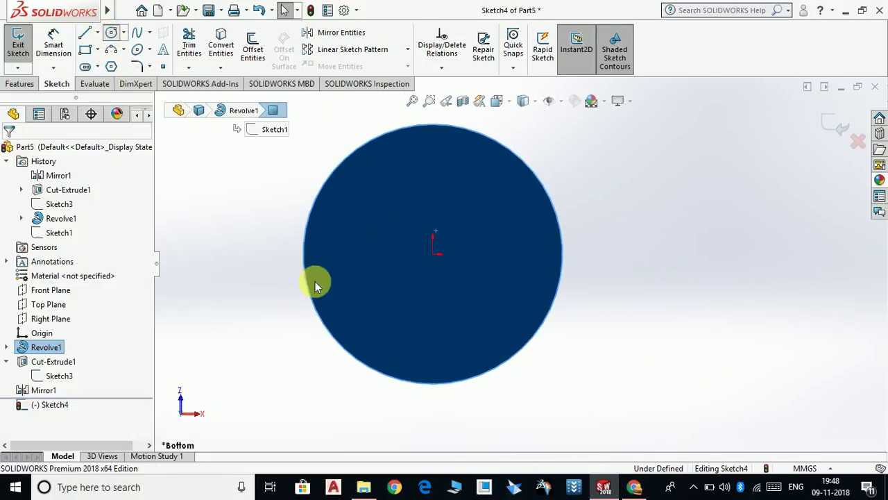
click(434, 256)
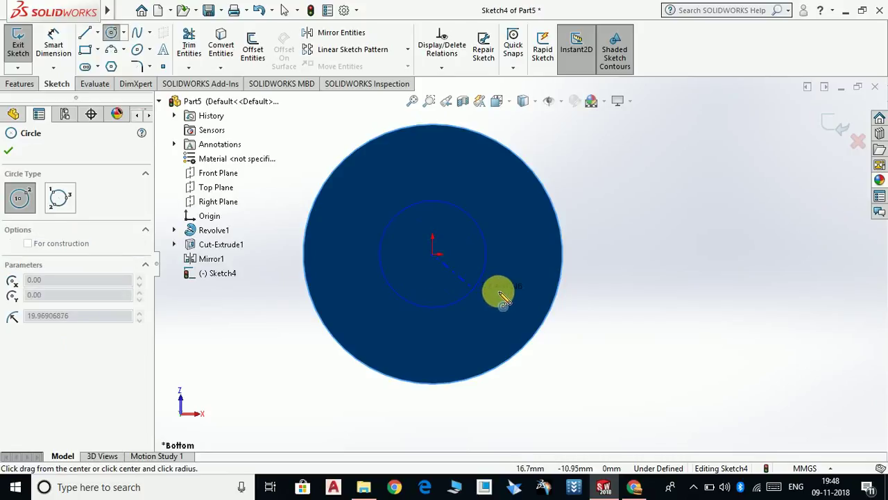
click(532, 255)
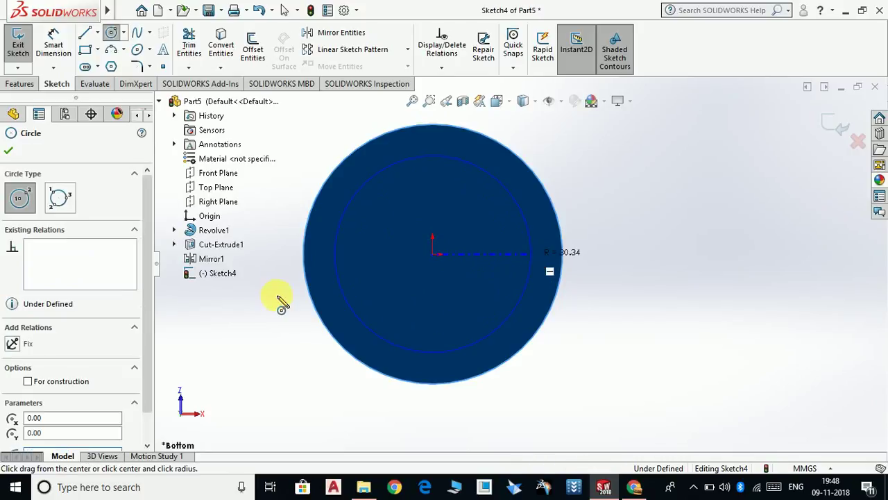
key(Escape)
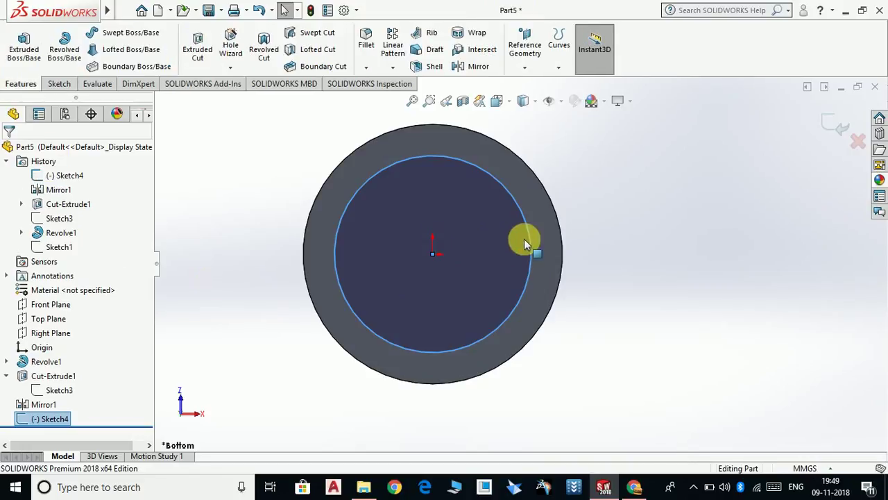
key(Escape)
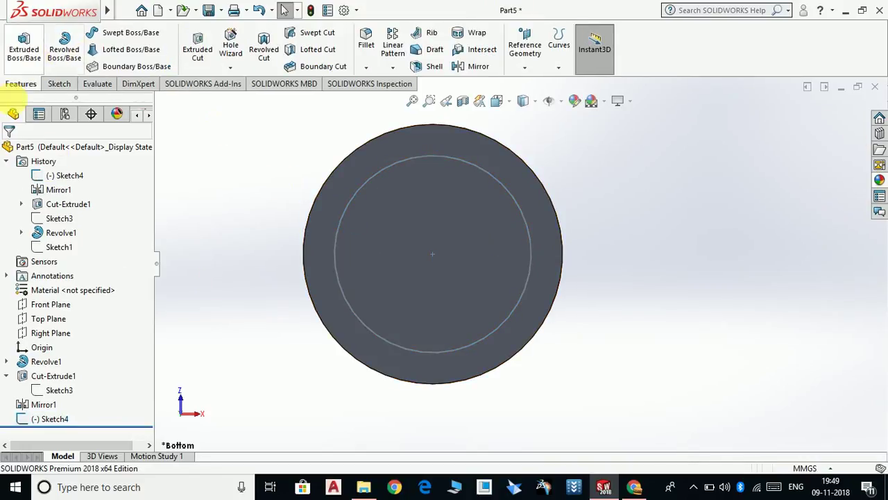
- Reopen the bottom-face sketch for editing and dimension the circle's diameter to 70 mm
click(56, 85)
click(28, 48)
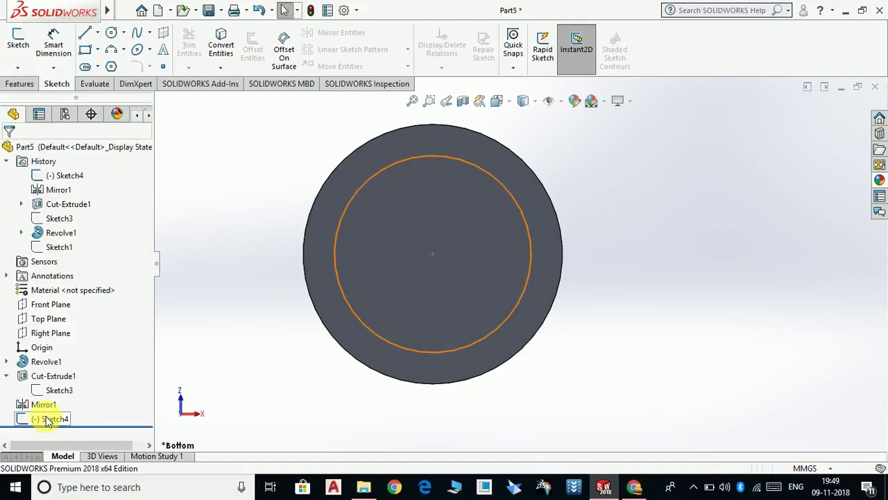
click(66, 420)
click(60, 375)
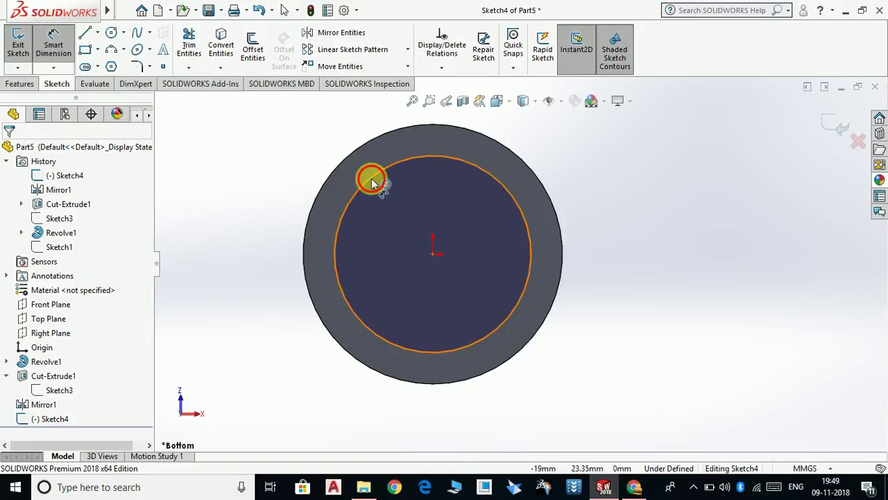
click(214, 177)
click(209, 169)
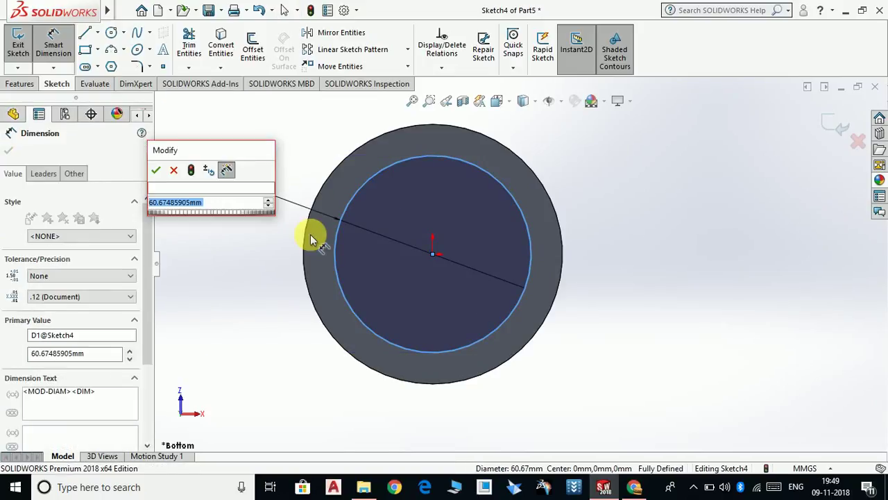
text(60)
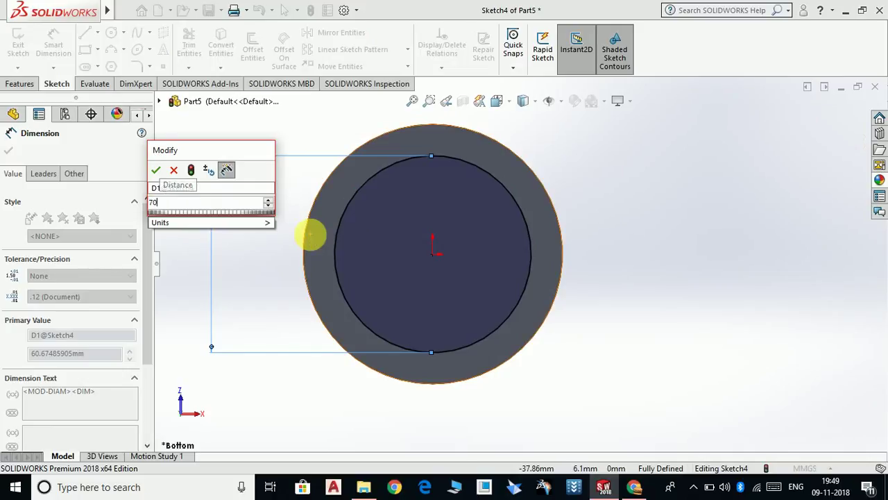
key(Return)
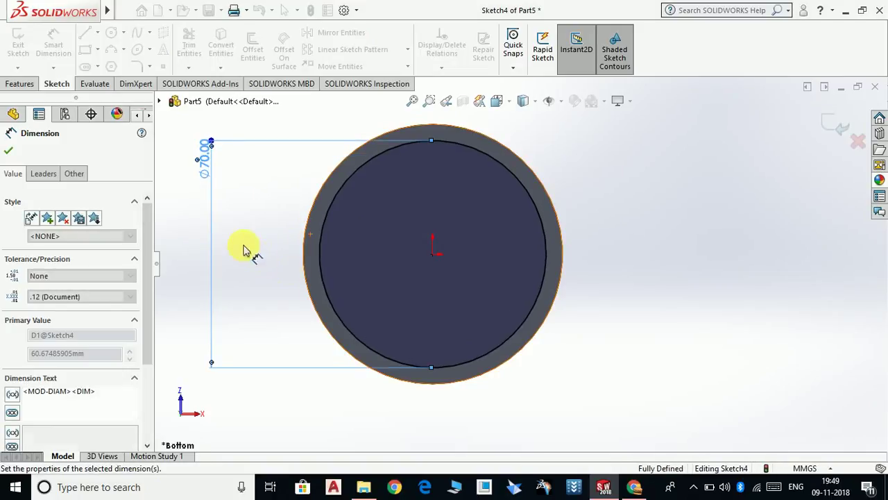
click(8, 150)
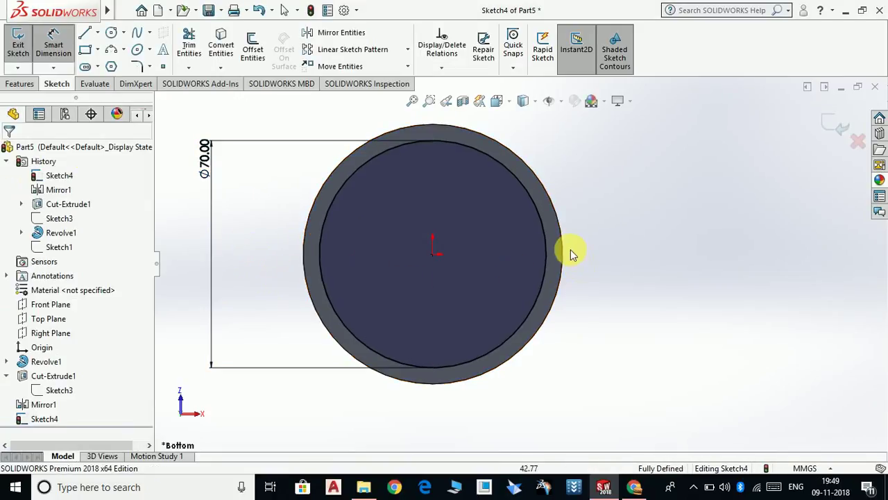
key(Escape)
- Draw a horizontal centerline about 106 mm long through the origin, extending beyond both sides of the piston's outline
scroll(583, 252, up, 2)
scroll(613, 251, down, 2)
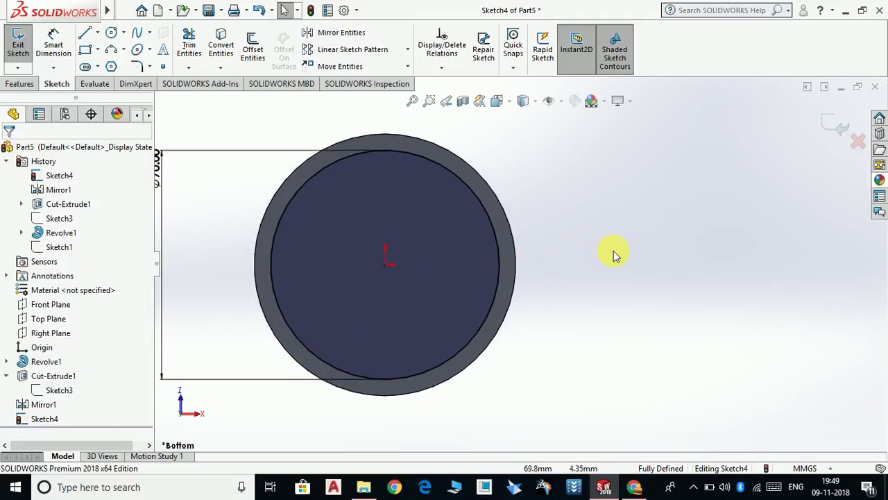
click(98, 33)
click(114, 65)
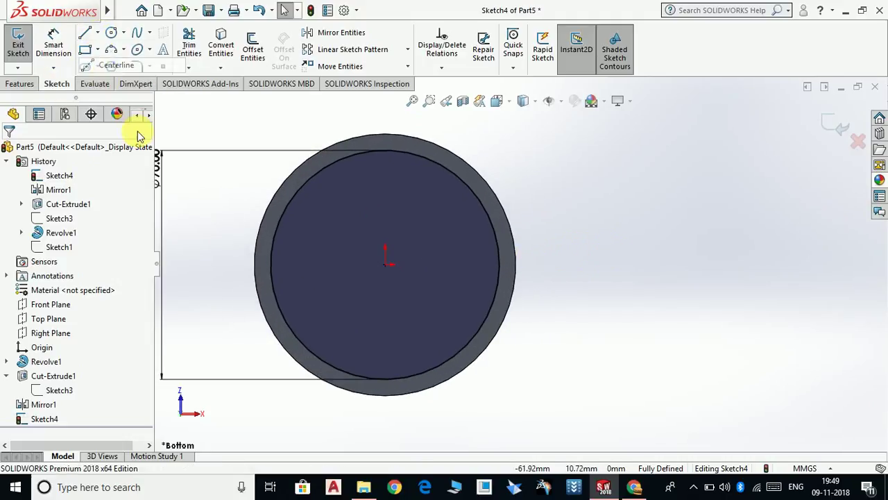
click(386, 264)
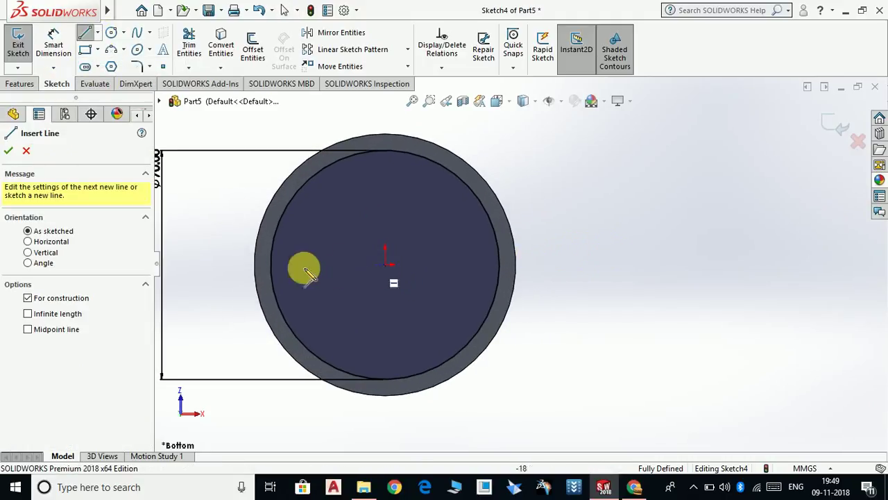
click(227, 265)
click(574, 265)
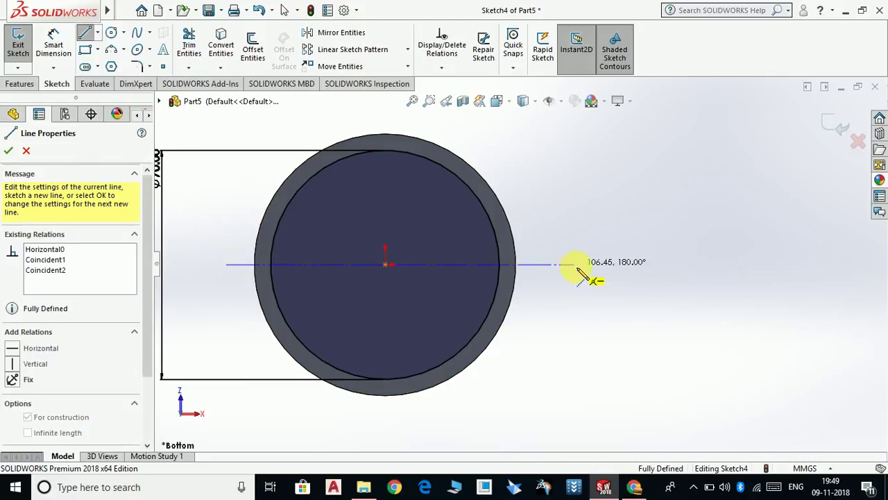
key(Escape)
key(Escape)
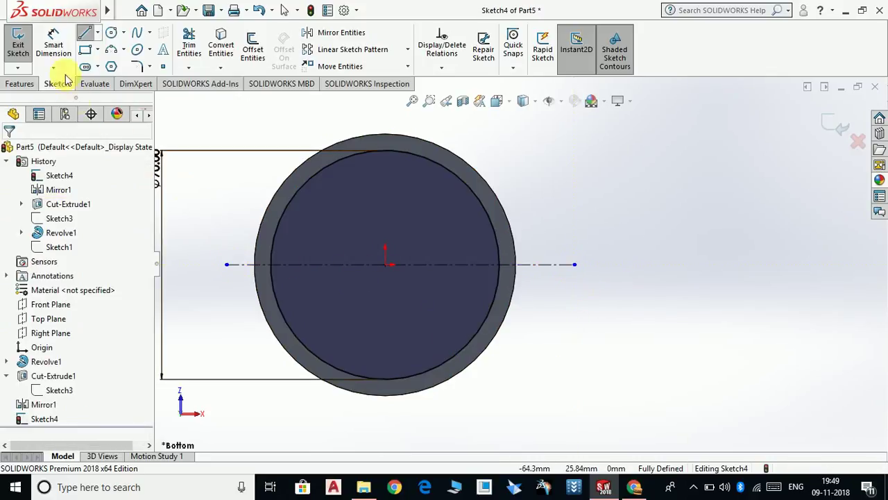
- Draw a horizontal chord about 59 mm long across the upper part of the circle and mirror it about the horizontal centerline
click(292, 207)
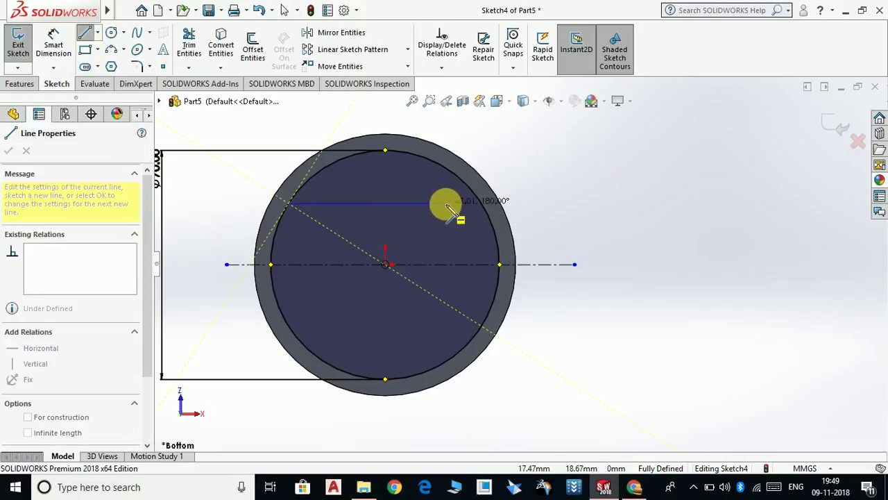
click(482, 203)
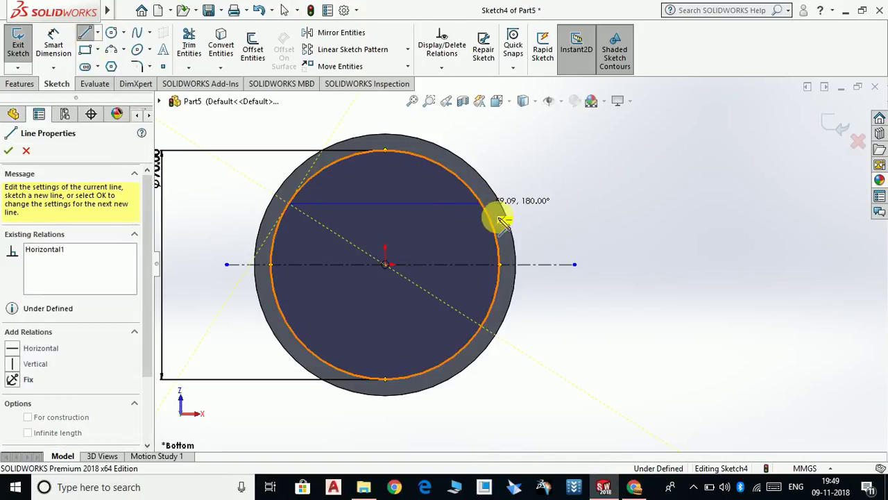
key(Escape)
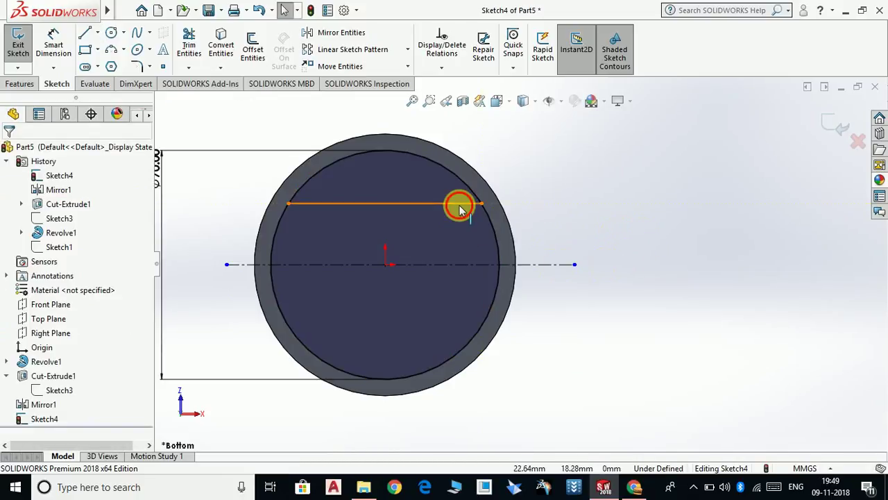
click(562, 265)
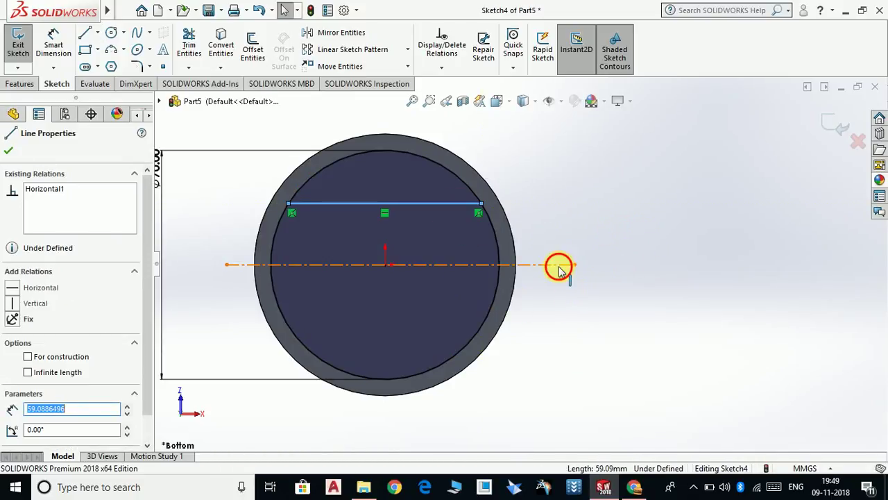
ctrl+click(294, 204)
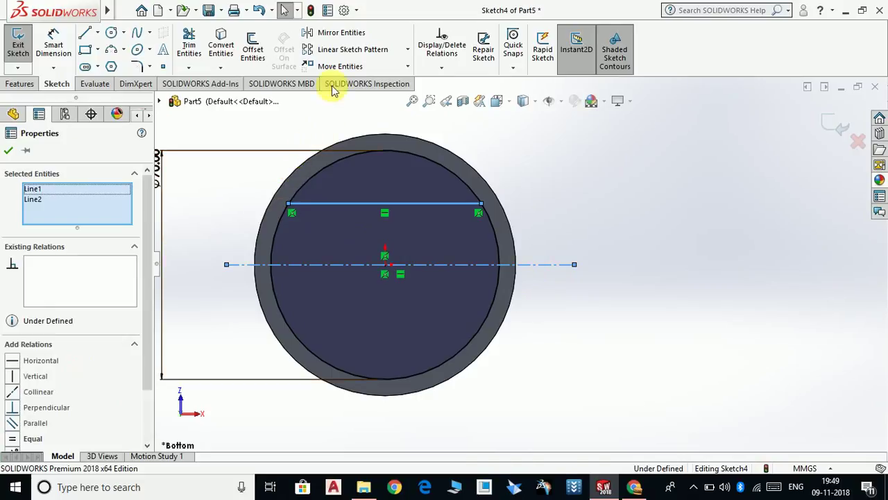
click(341, 36)
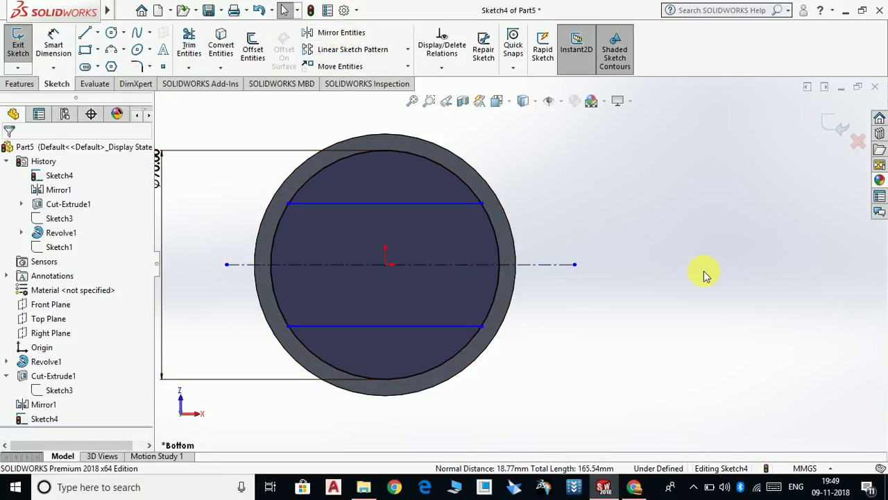
- Dimension the distance between the two horizontal chords to 36 mm
scroll(563, 296, down, 2)
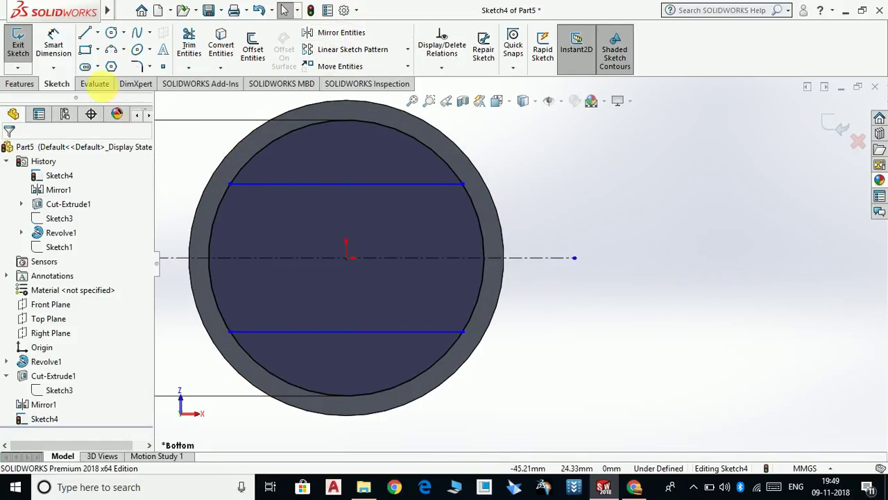
click(56, 43)
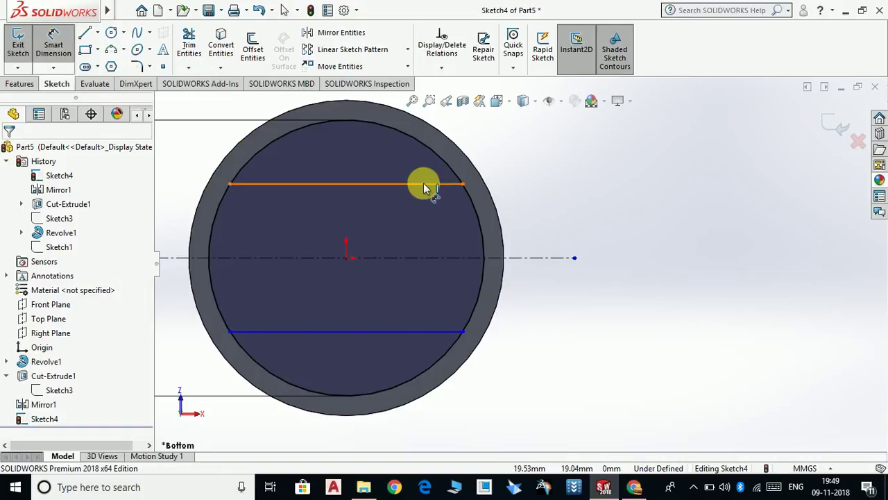
click(438, 331)
click(440, 331)
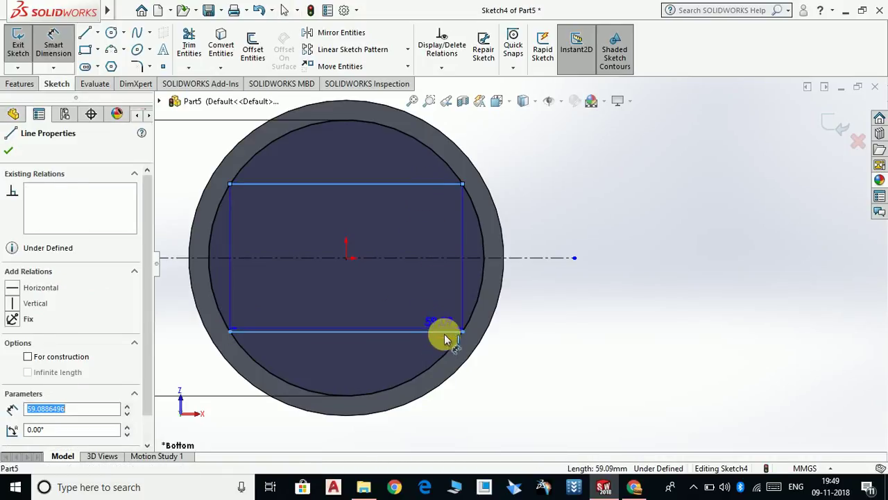
click(702, 327)
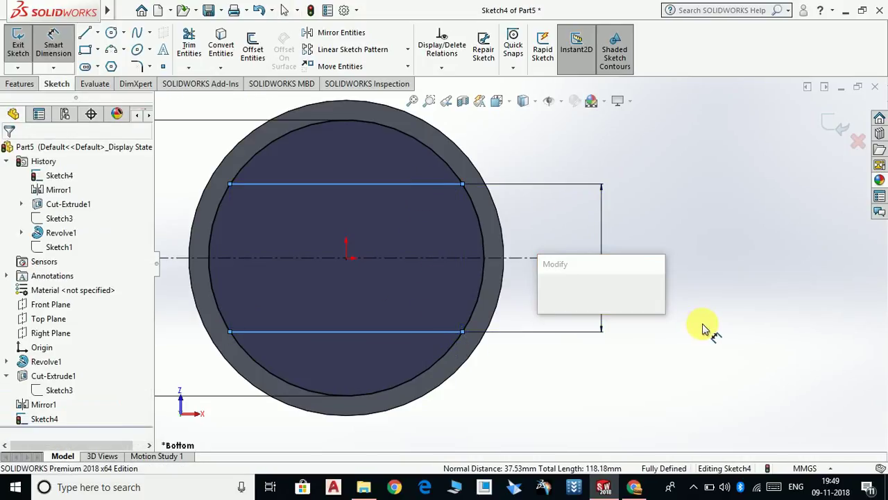
text(36)
key(Return)
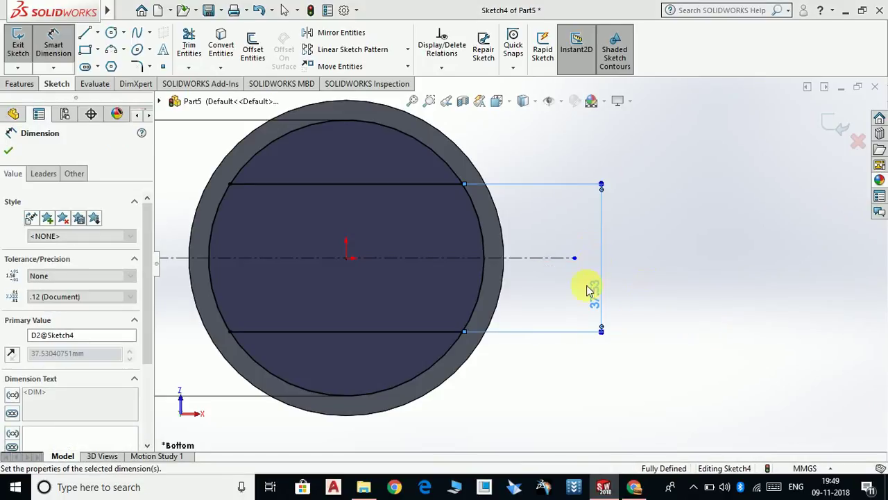
click(9, 150)
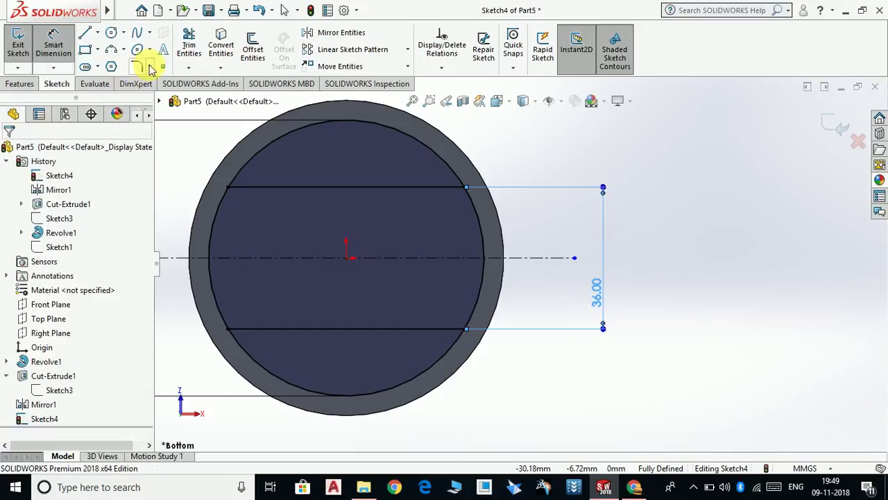
- Trim away the circle's arcs above and below the two chords, leaving a closed profile with curved ends
click(189, 45)
scroll(514, 222, up, 1)
scroll(425, 210, down, 1)
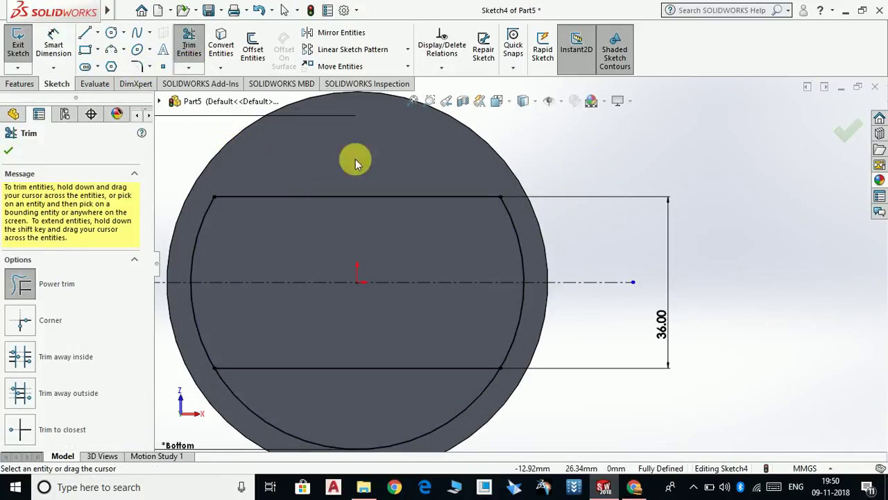
scroll(485, 154, up, 1)
scroll(555, 264, up, 1)
scroll(448, 369, down, 2)
drag(466, 301, 290, 318)
scroll(705, 333, up, 2)
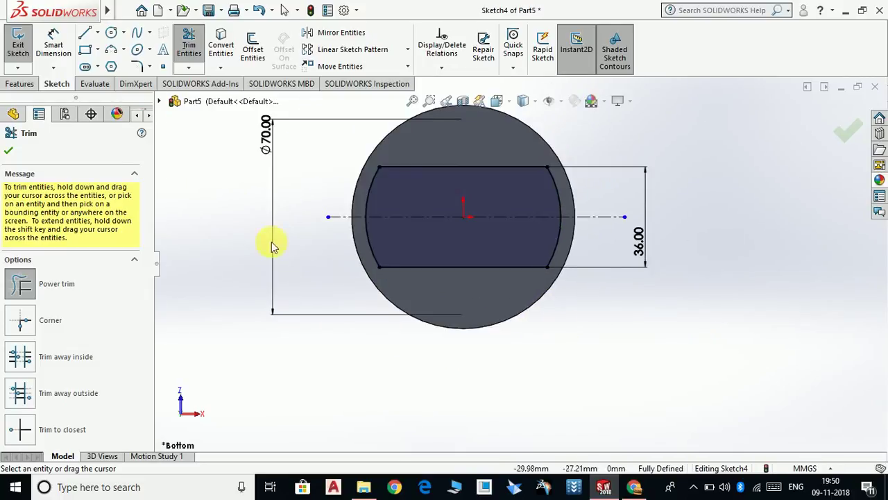
click(10, 149)
- Cut-extrude the trimmed profile 50 mm blind into the piston from its bottom face
middle_drag(670, 143, 671, 236)
click(20, 84)
click(197, 46)
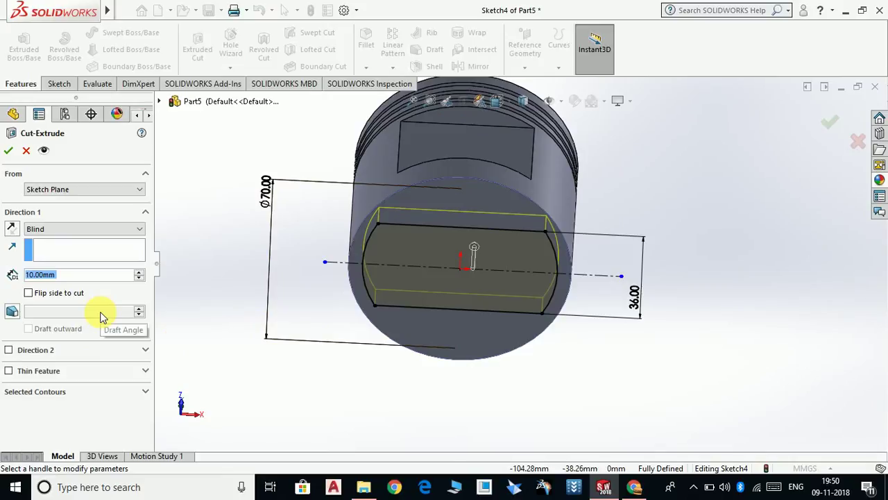
text(5)
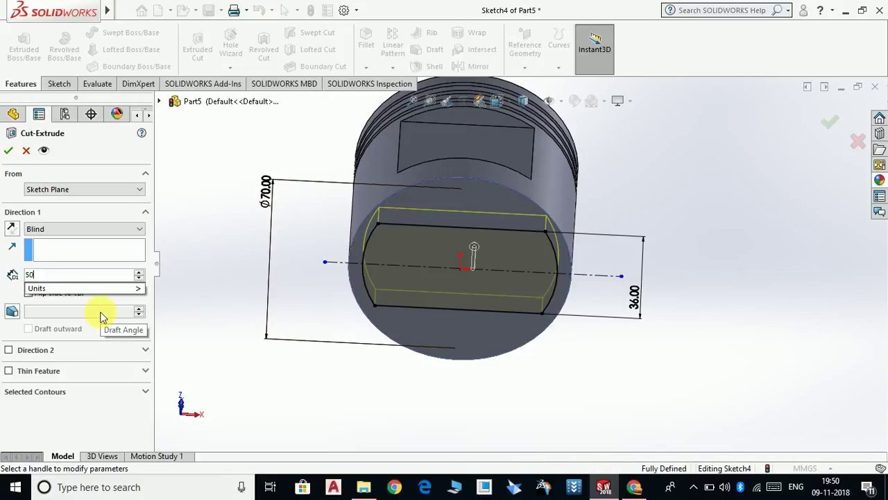
text(0)
key(Return)
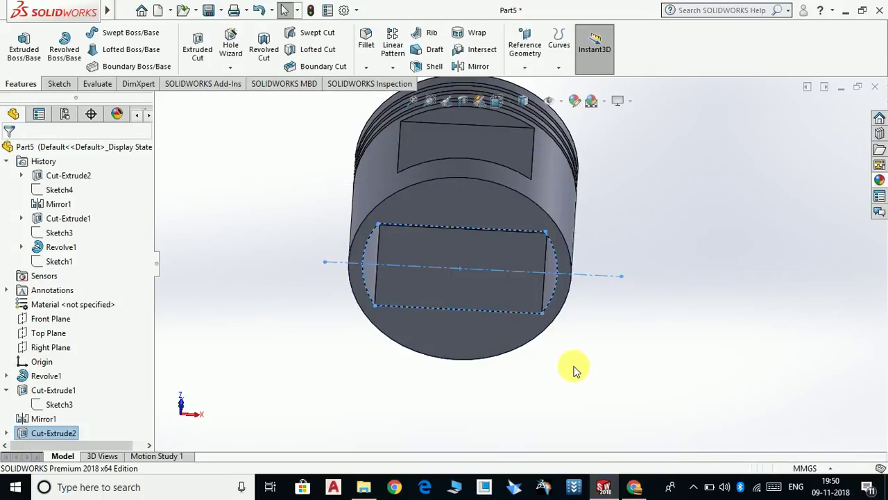
- Examine the pocket in the piston's bottom and the flat on its skirt from several angles
scroll(646, 332, up, 3)
click(551, 338)
mouse_move(551, 339)
middle_down()
mouse_move(581, 396)
mouse_move(555, 411)
middle_up()
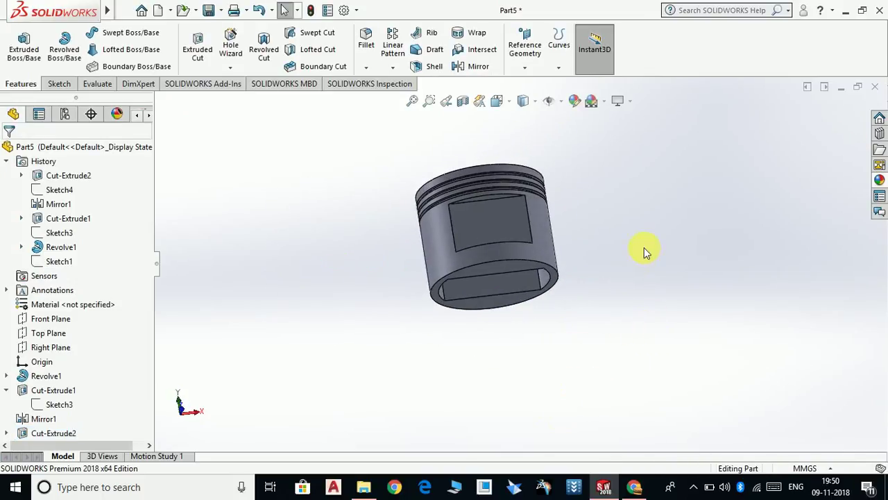
middle_drag(645, 252, 470, 214)
click(470, 214)
click(576, 269)
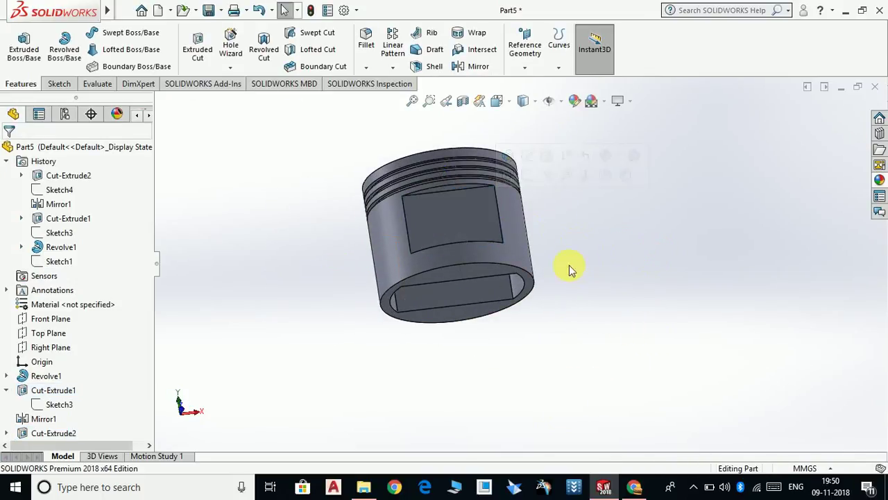
middle_drag(571, 284, 637, 332)
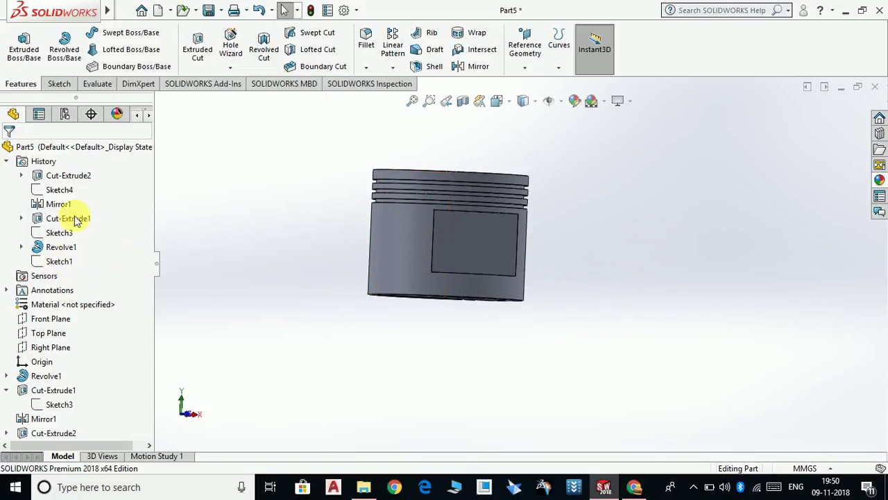
- Start a new sketch on the Front Plane
click(62, 322)
middle_drag(399, 351, 377, 391)
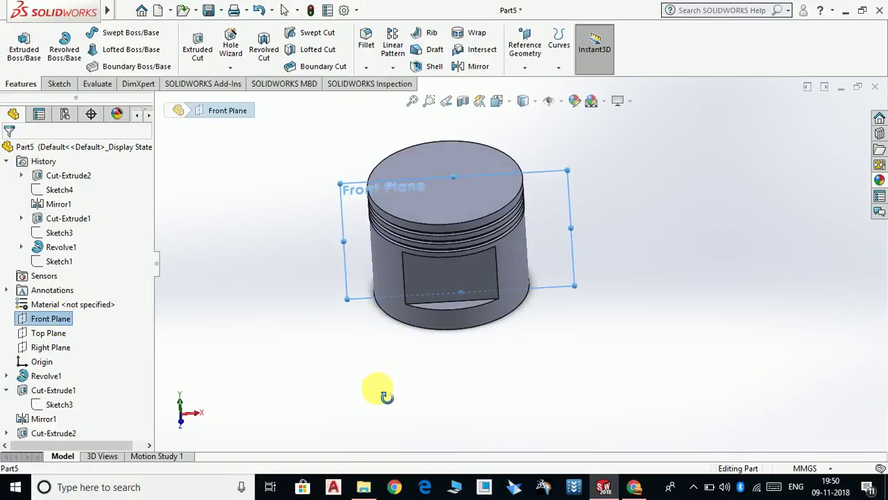
click(66, 319)
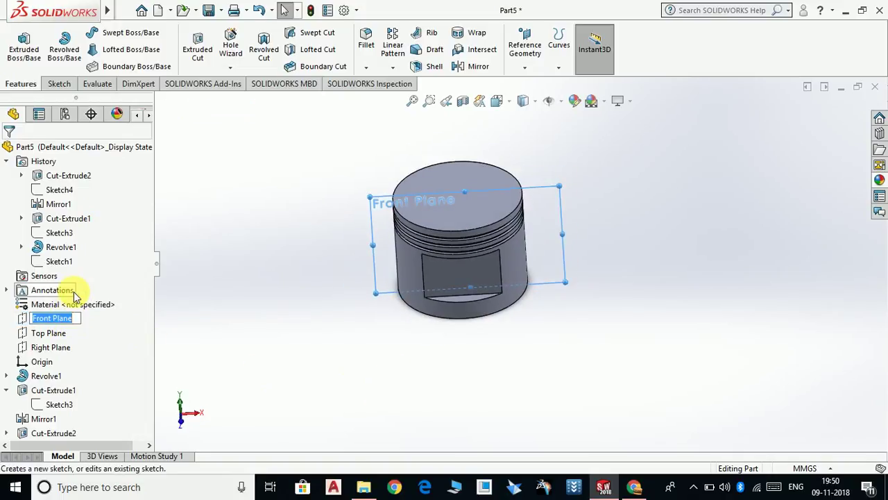
click(31, 319)
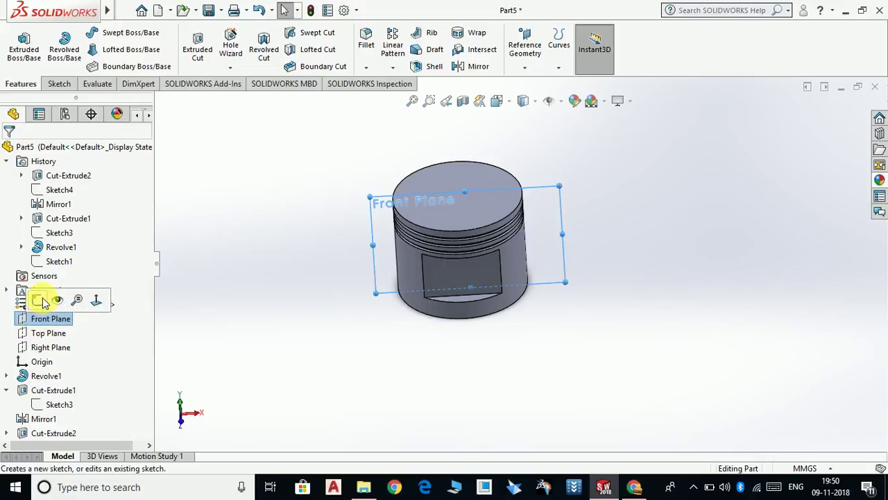
click(39, 302)
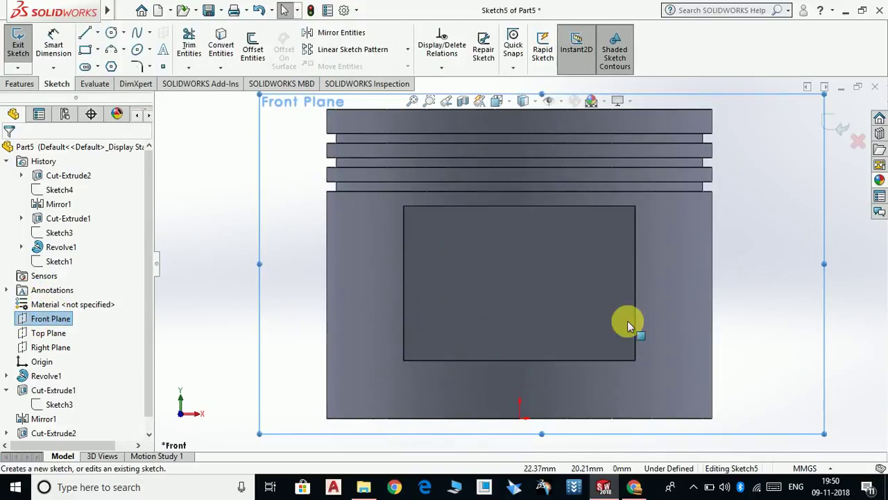
scroll(563, 270, up, 3)
scroll(576, 337, down, 2)
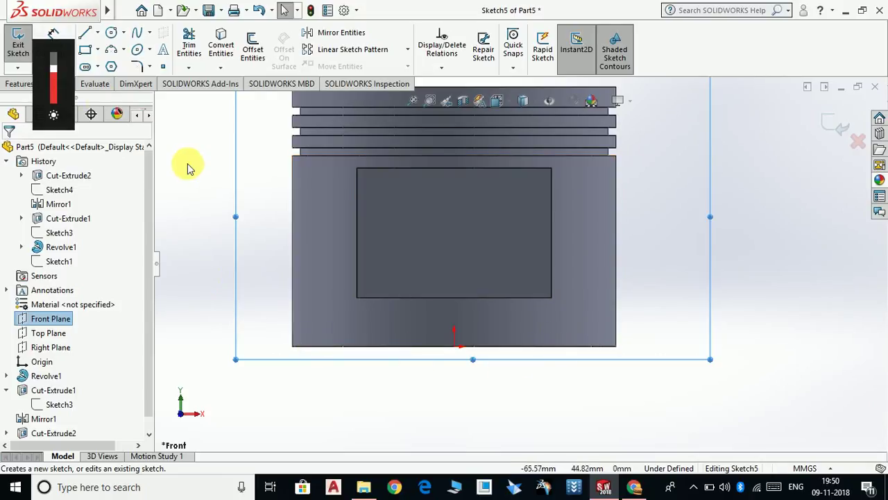
- Draw a vertical centerline through the origin, from below the piston's bottom edge up into the skirt's rectangular flat
click(85, 36)
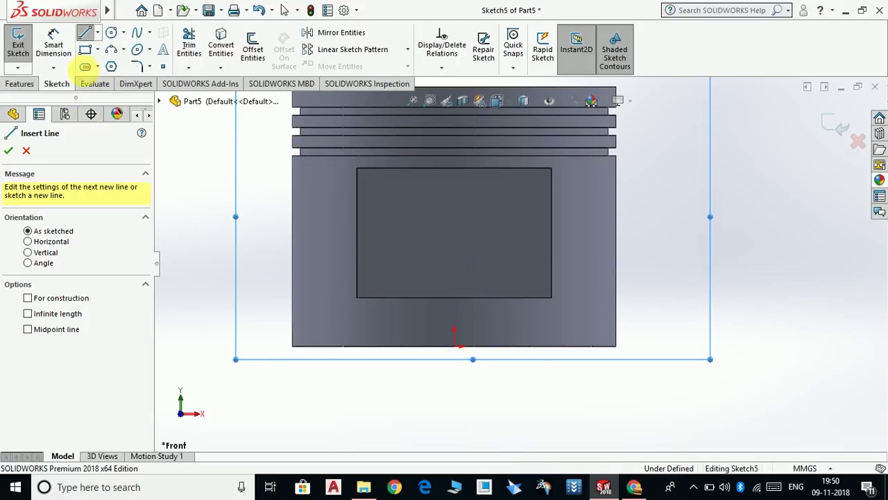
key(Escape)
click(98, 33)
click(114, 59)
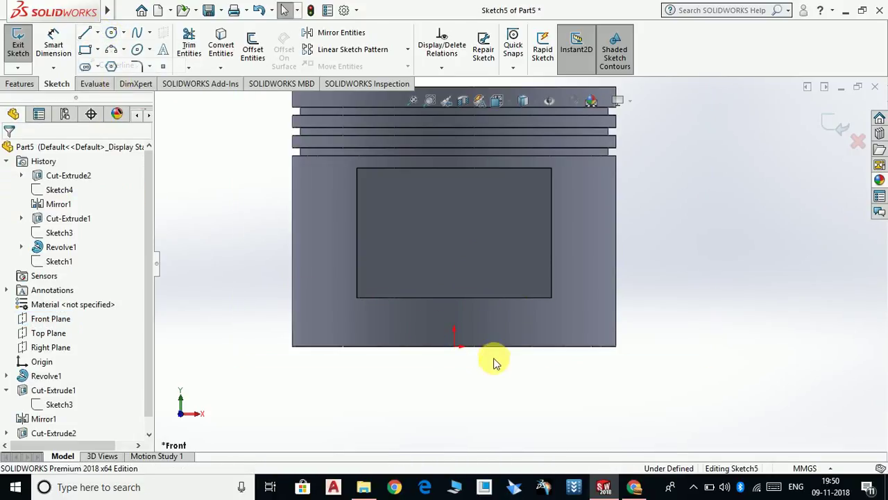
click(453, 297)
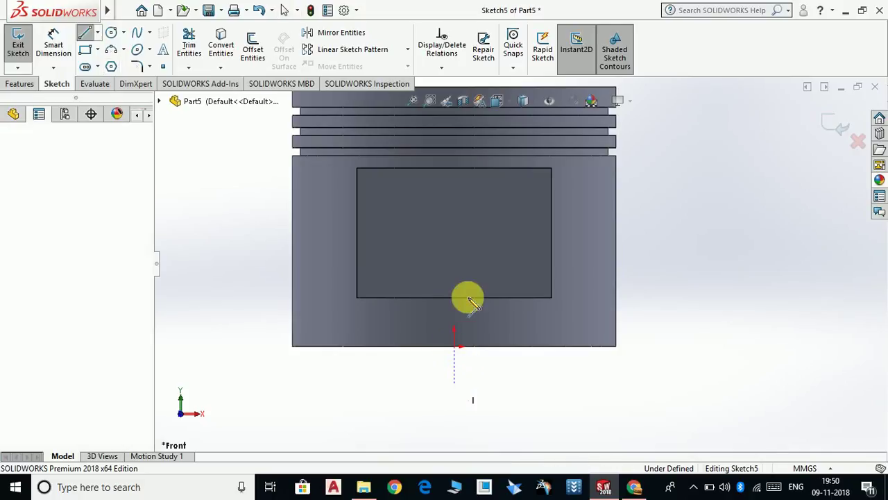
click(454, 209)
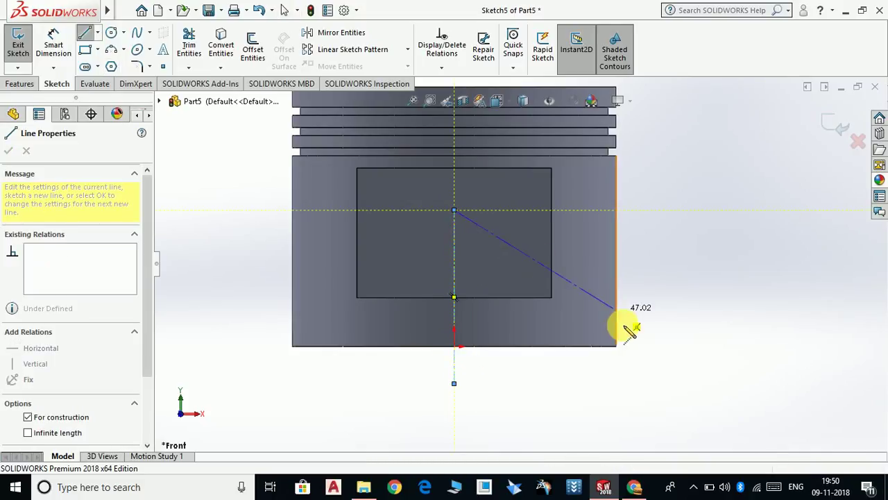
key(Escape)
scroll(389, 339, down, 1)
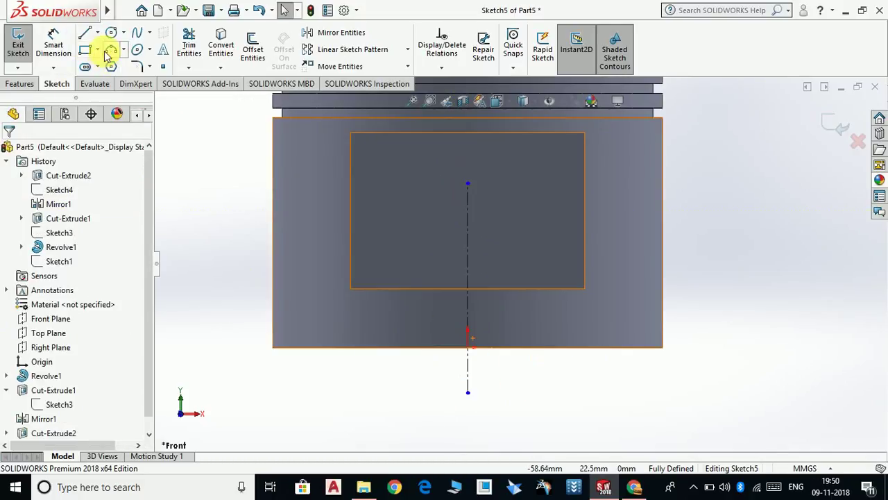
- Sketch a slanted line rising about 3.9 mm from the piston's bottom edge, continued by a horizontal line about 21 mm long to the centerline
click(84, 35)
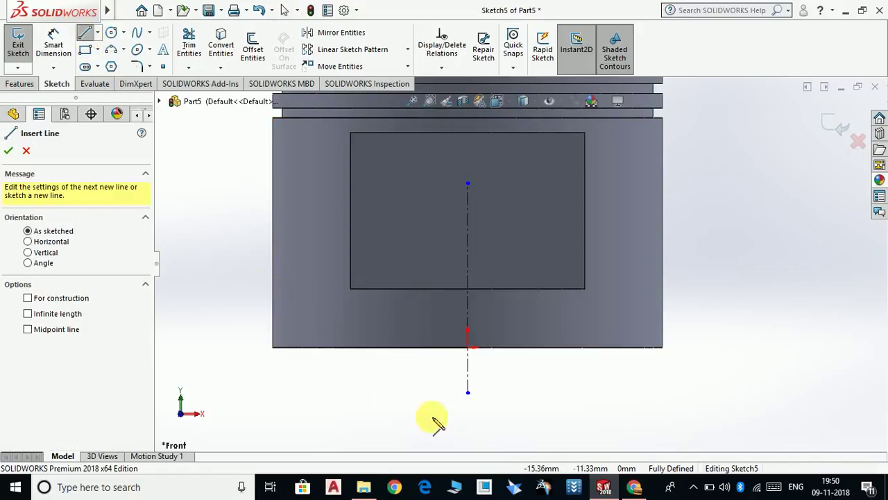
click(342, 347)
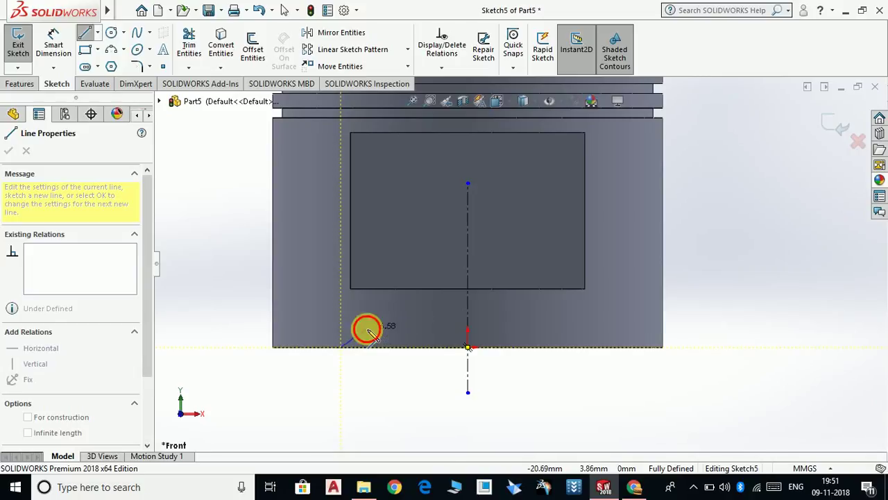
click(367, 328)
click(468, 328)
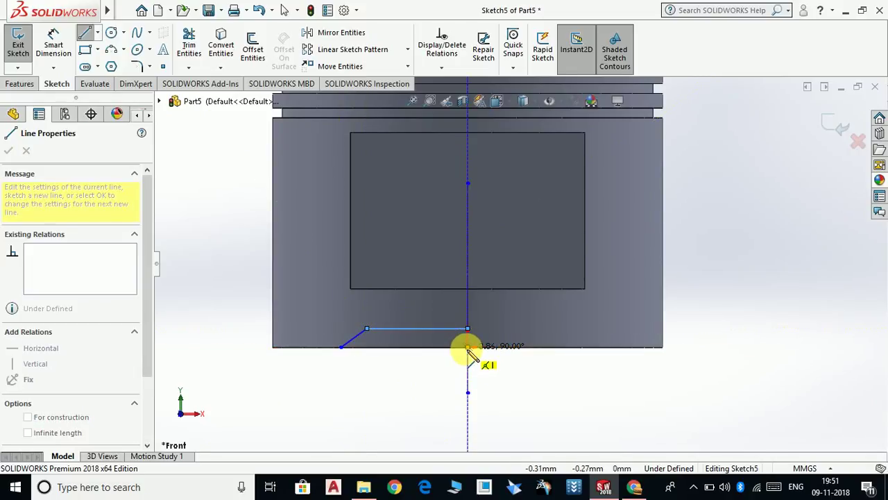
key(Escape)
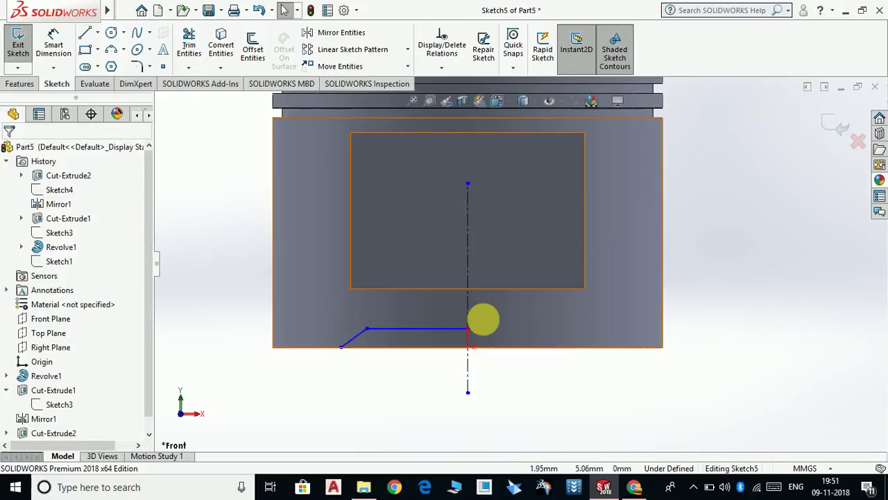
scroll(479, 322, down, 2)
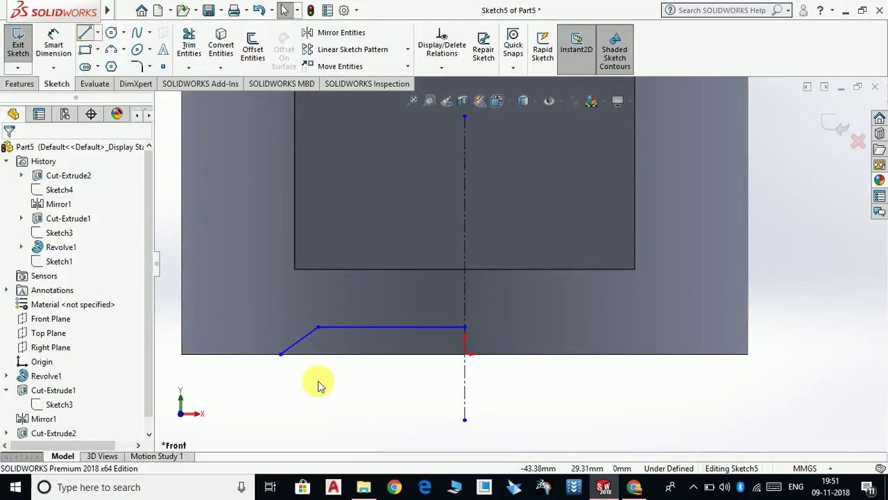
- Close the profile with a horizontal line about 26 mm long on the piston's bottom edge, from the slanted line's lower end to the origin
key(l)
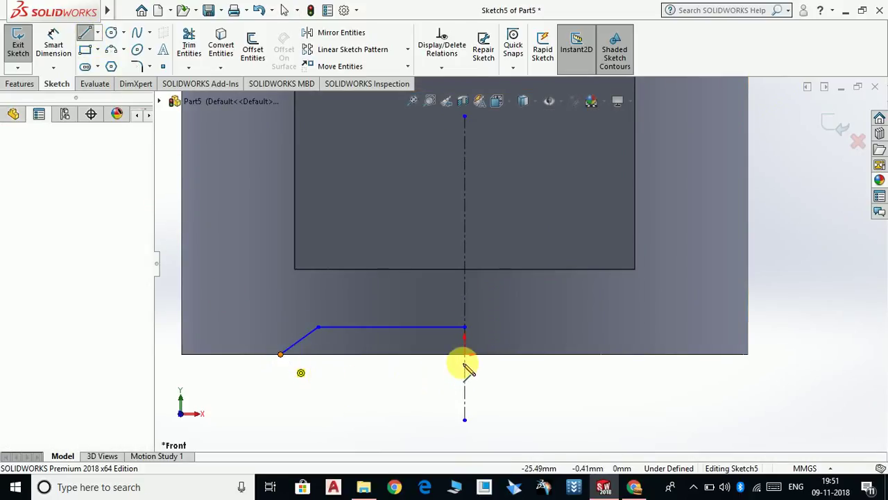
click(464, 362)
key(Escape)
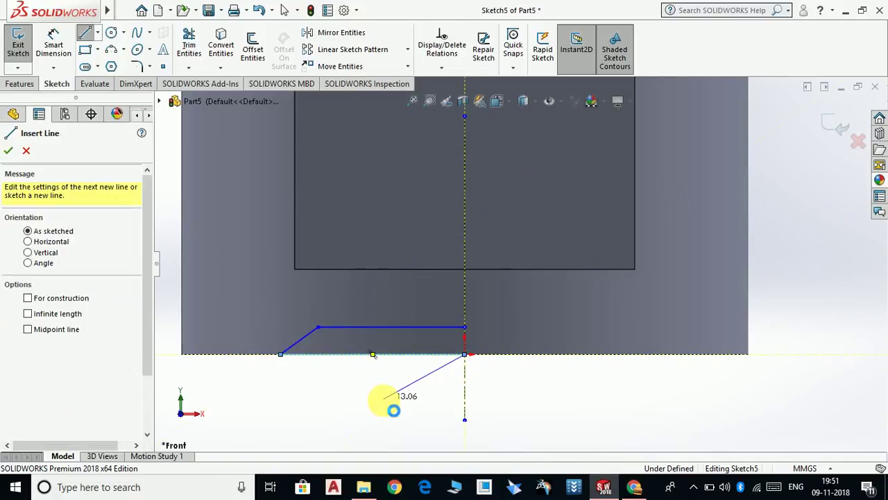
key(Escape)
- Dimension the angle between the slanted line and the bottom line as 45°
click(56, 47)
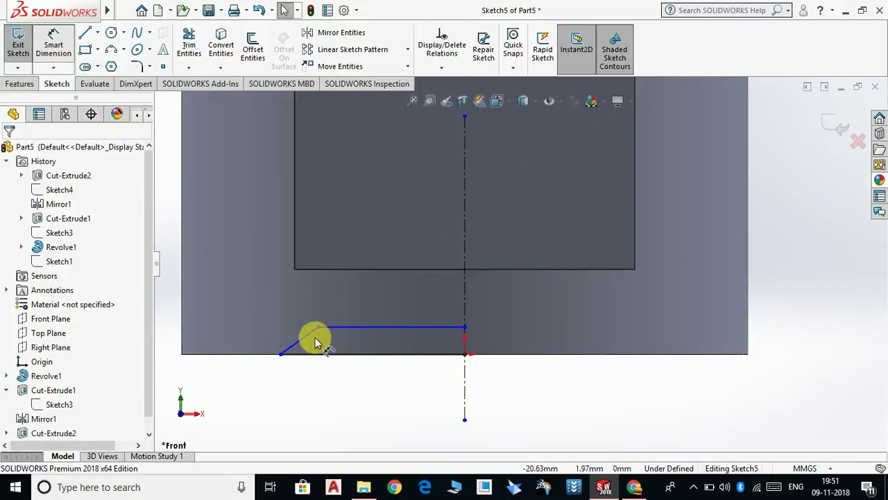
click(334, 354)
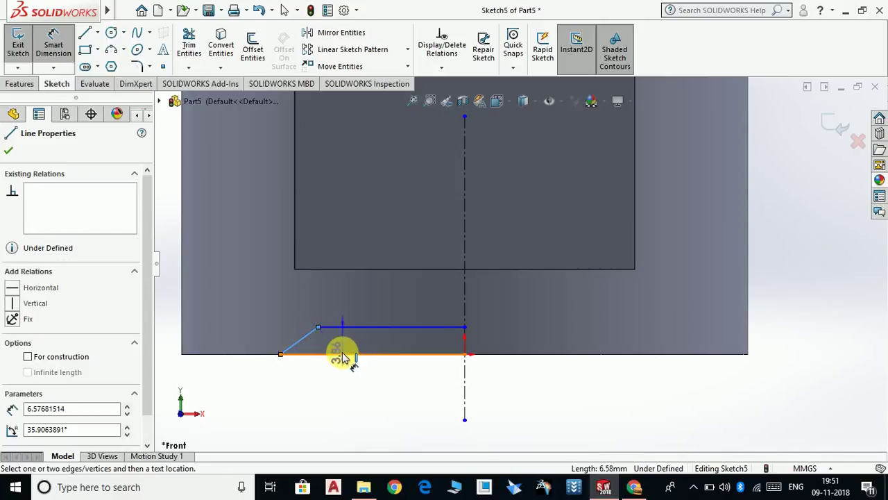
click(350, 353)
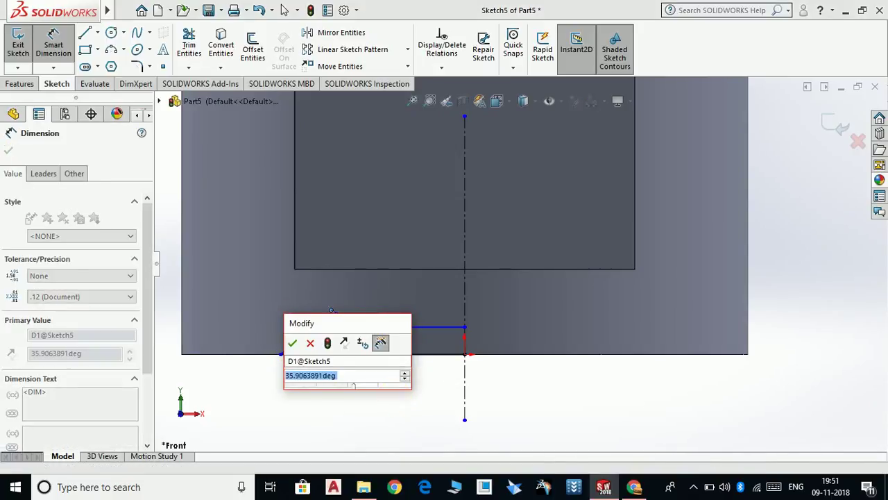
text(45)
key(Return)
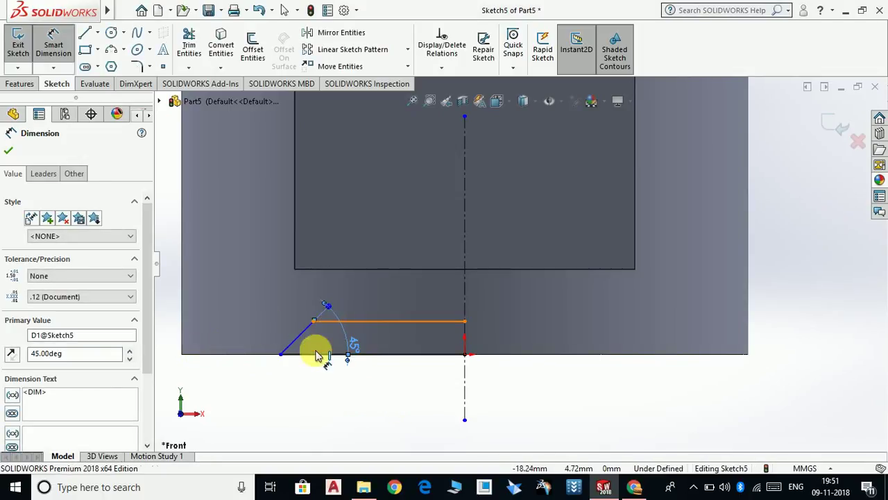
- Dimension the profile's height as 5 mm and its bottom line's length as 30 mm
click(319, 355)
click(309, 354)
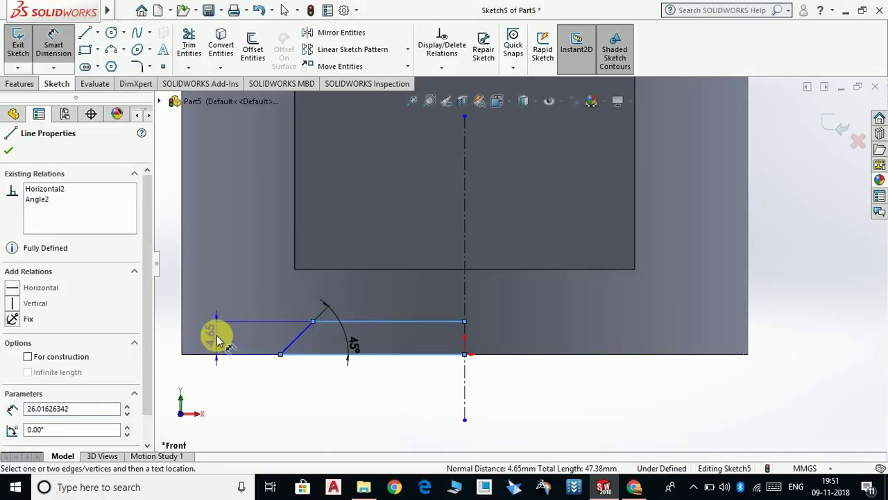
click(217, 338)
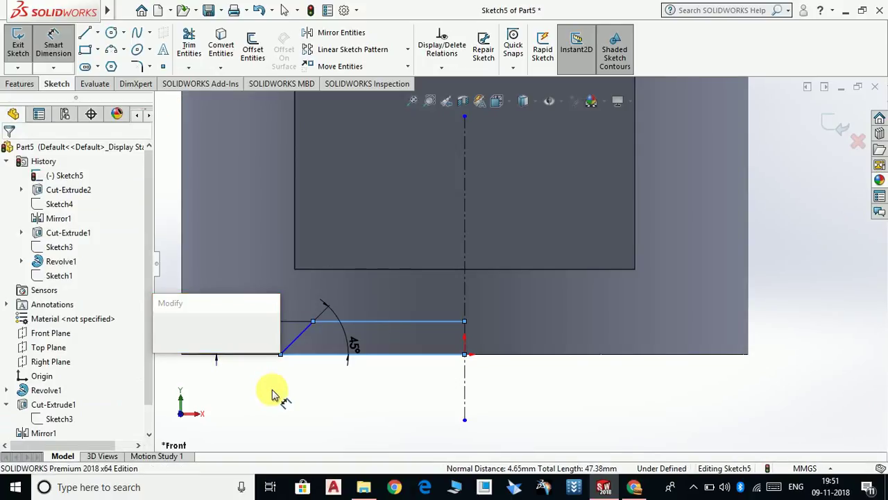
key(Return)
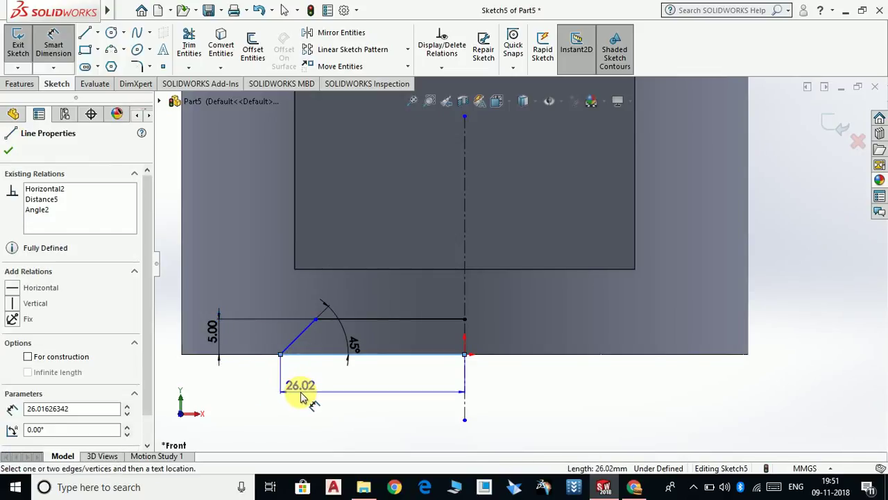
click(299, 390)
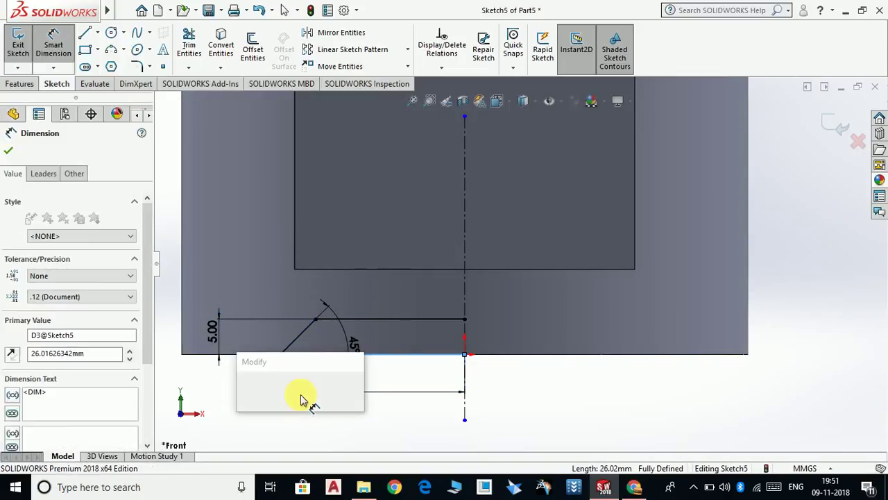
text(30)
key(Return)
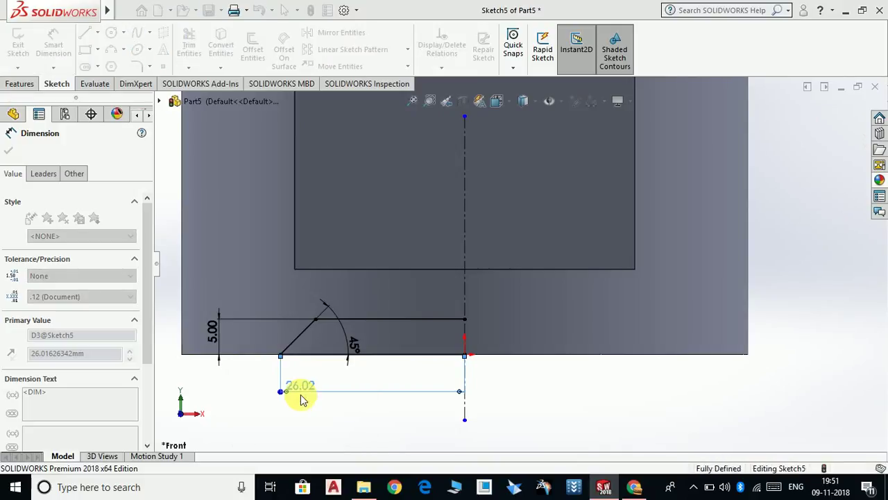
click(8, 150)
key(f)
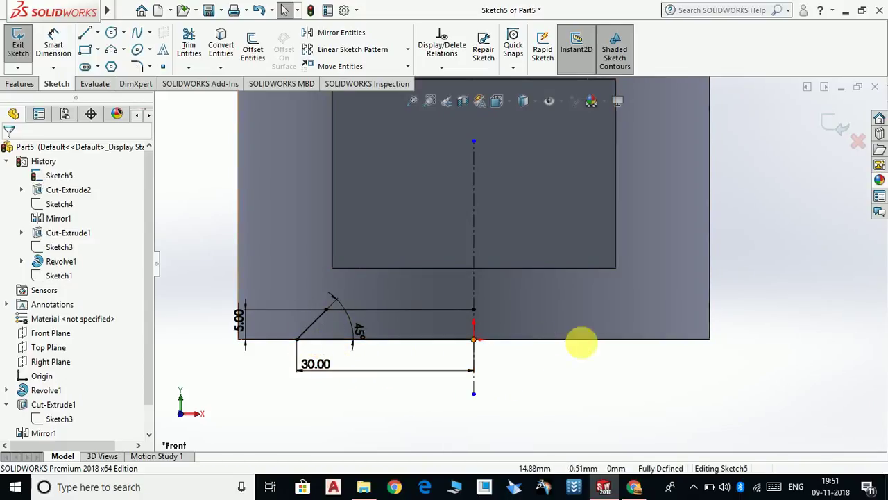
- Mirror the three profile lines about the vertical centerline to complete the symmetric trapezoid at the piston's bottom edge
scroll(532, 333, down, 3)
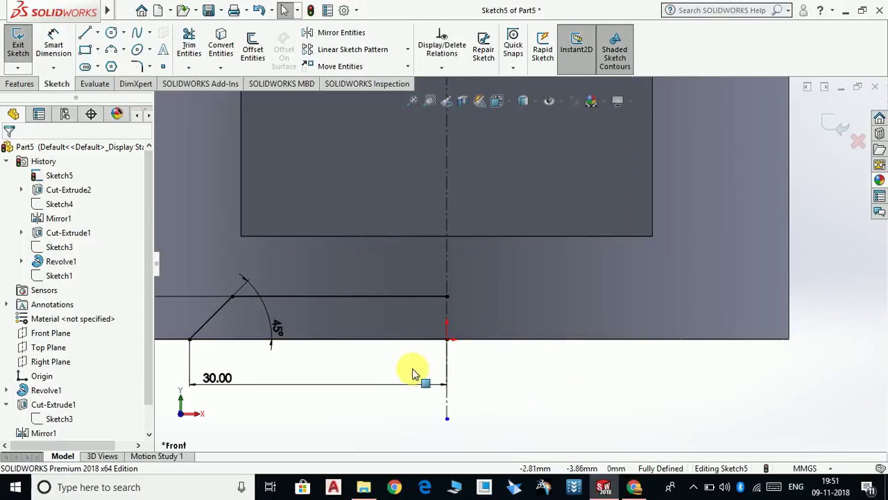
click(421, 297)
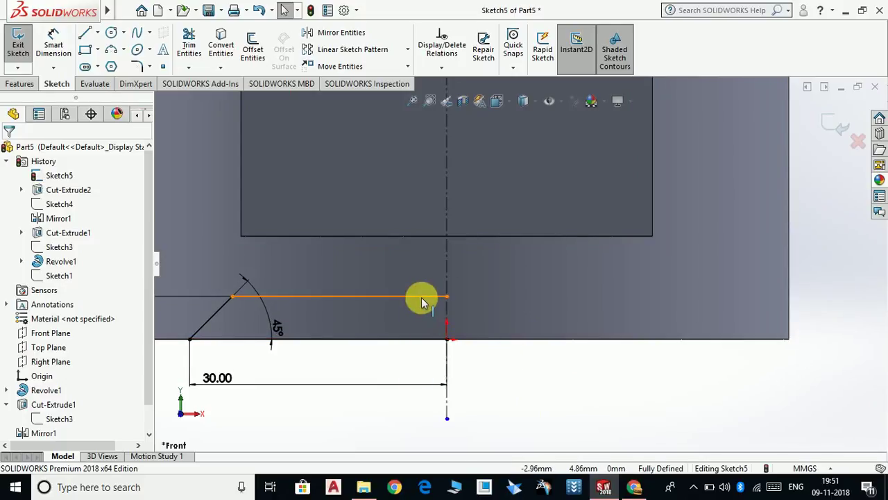
click(217, 308)
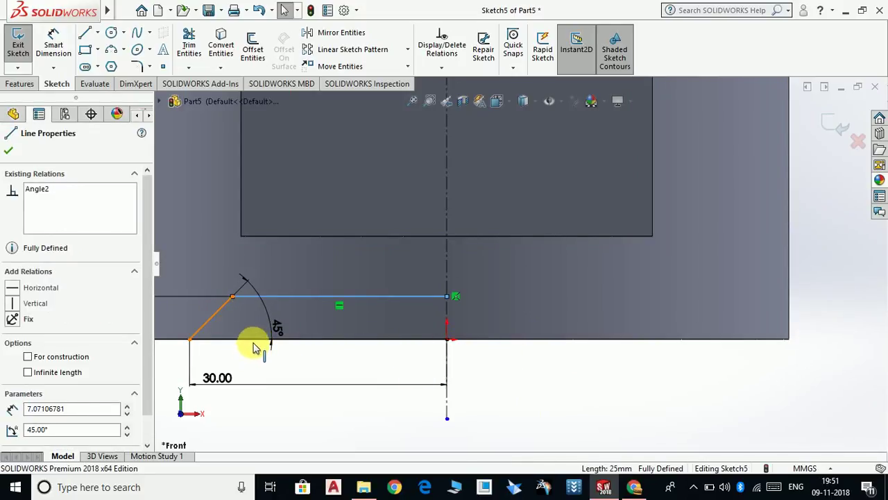
ctrl+click(259, 340)
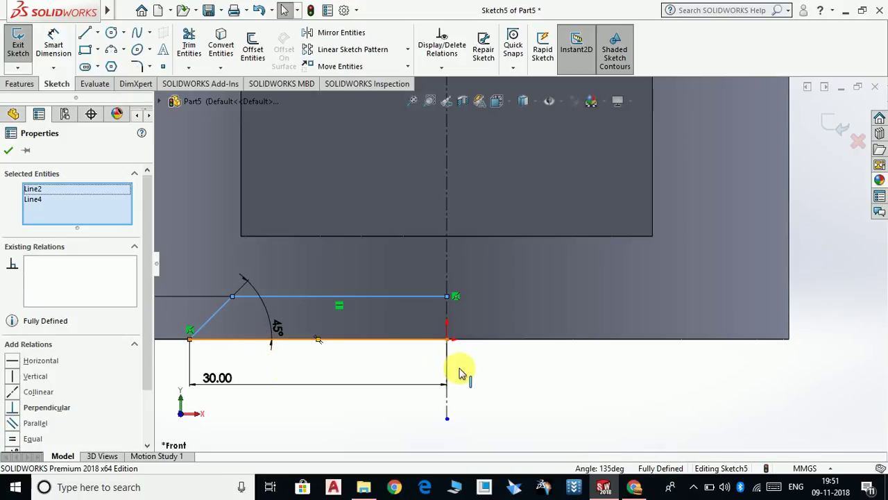
ctrl+click(571, 383)
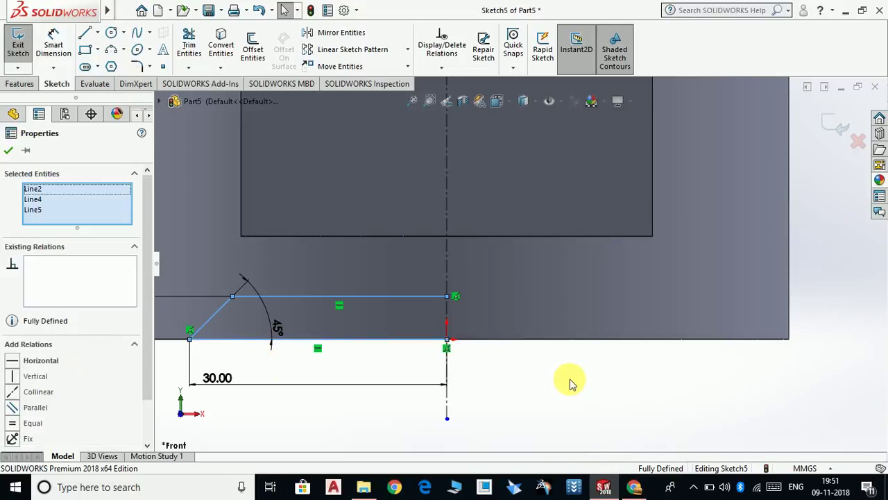
scroll(566, 371, up, 2)
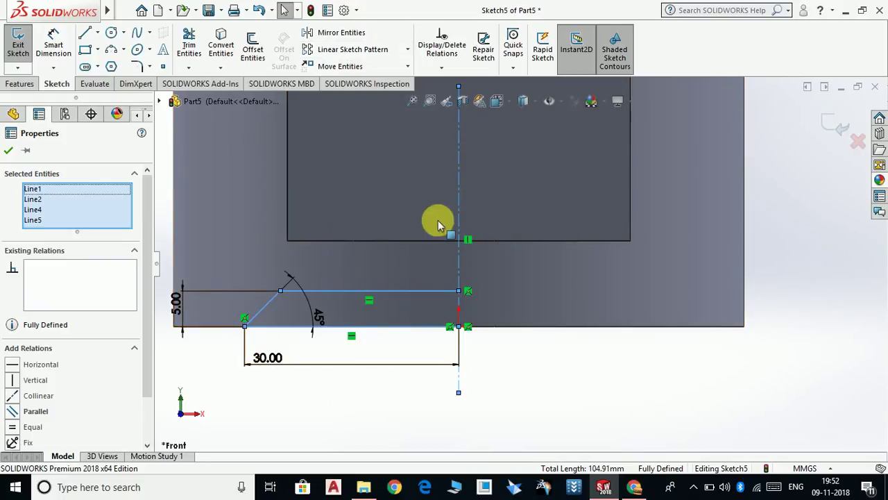
click(345, 34)
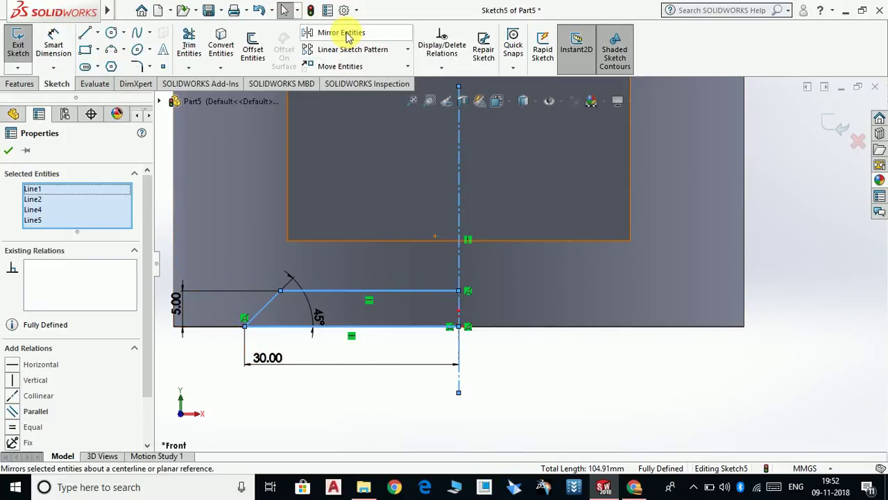
click(446, 268)
scroll(661, 375, up, 3)
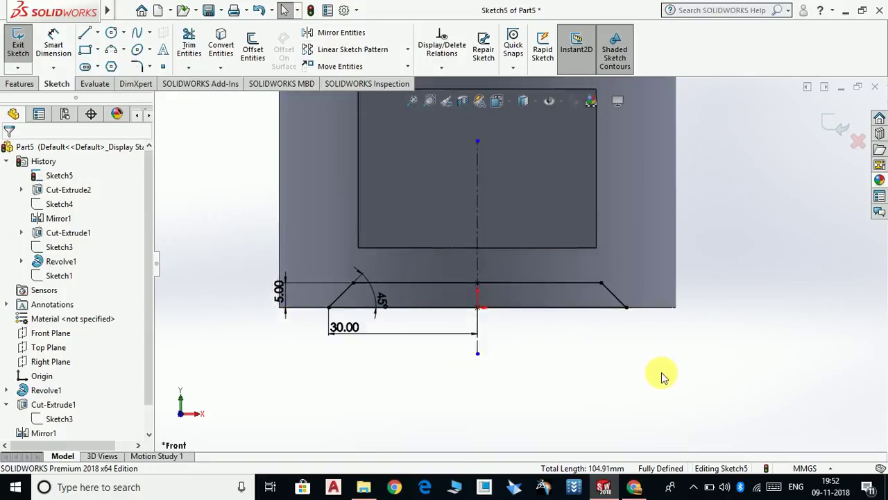
- Cut-extrude the trapezoid through the piston in both directions with the Through All - Both end condition
scroll(525, 264, up, 2)
scroll(367, 291, down, 2)
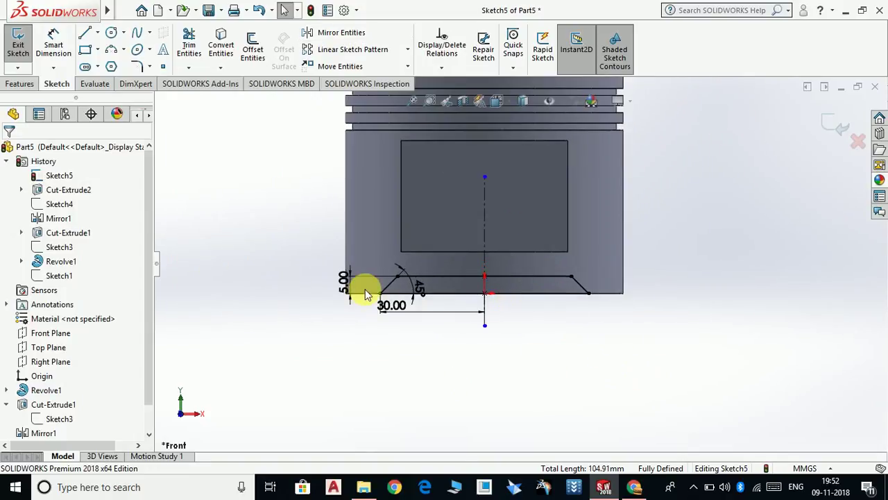
scroll(406, 283, down, 2)
scroll(684, 262, down, 2)
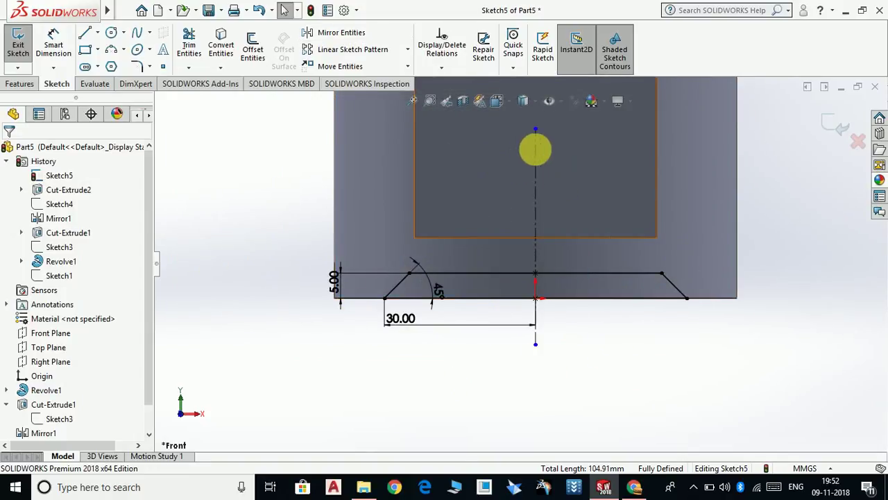
mouse_move(627, 387)
middle_down()
mouse_move(680, 383)
mouse_move(263, 291)
middle_up()
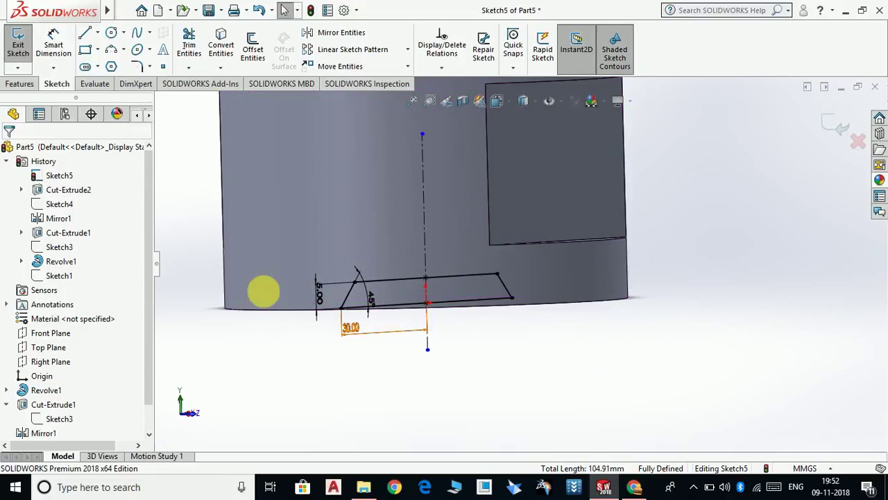
click(21, 84)
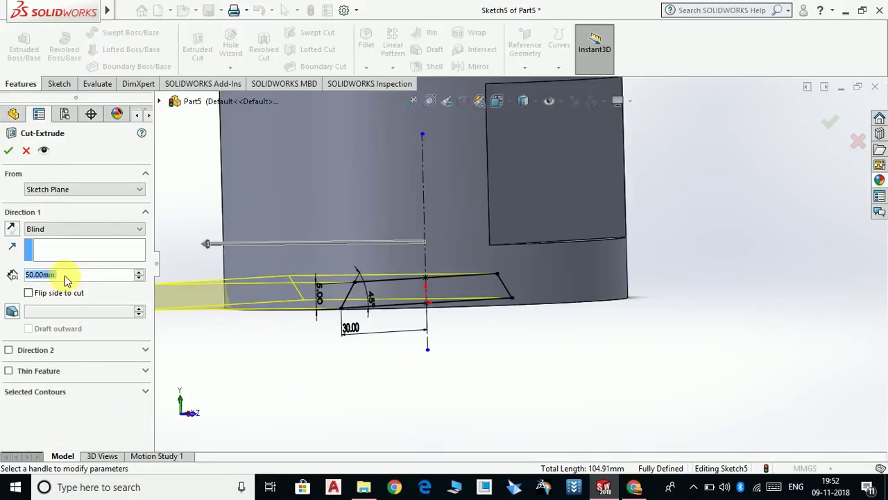
click(74, 231)
click(69, 257)
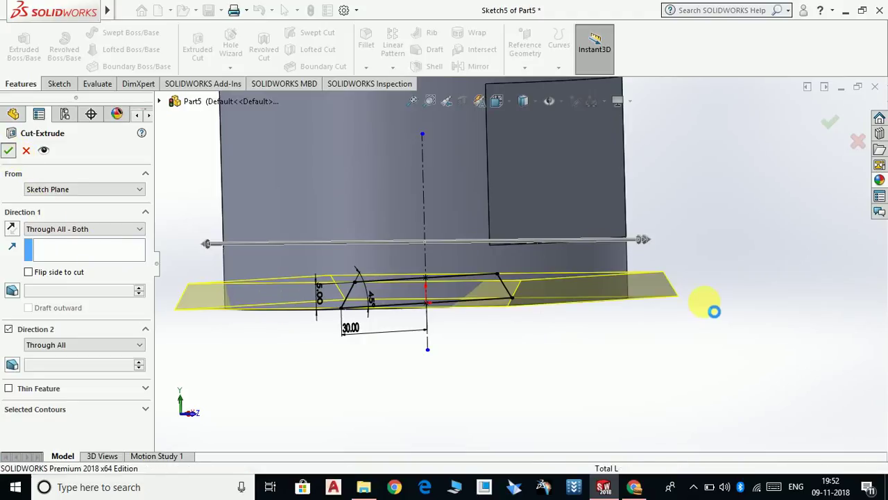
key(Return)
- Start a new sketch on the rectangular flat of the piston's skirt
scroll(675, 324, up, 3)
mouse_move(674, 324)
middle_down()
mouse_move(598, 254)
mouse_move(617, 317)
mouse_move(610, 335)
middle_up()
click(610, 334)
scroll(484, 303, down, 1)
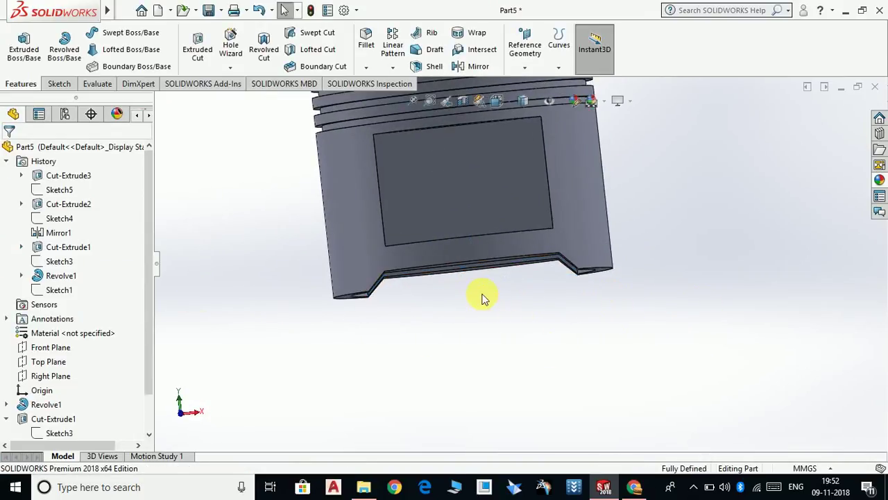
click(465, 188)
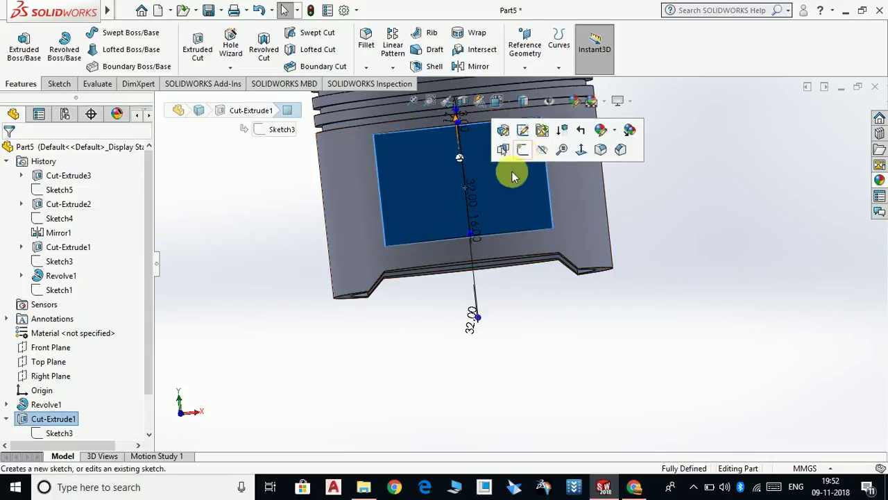
scroll(697, 301, up, 2)
middle_drag(503, 208, 690, 246)
click(526, 212)
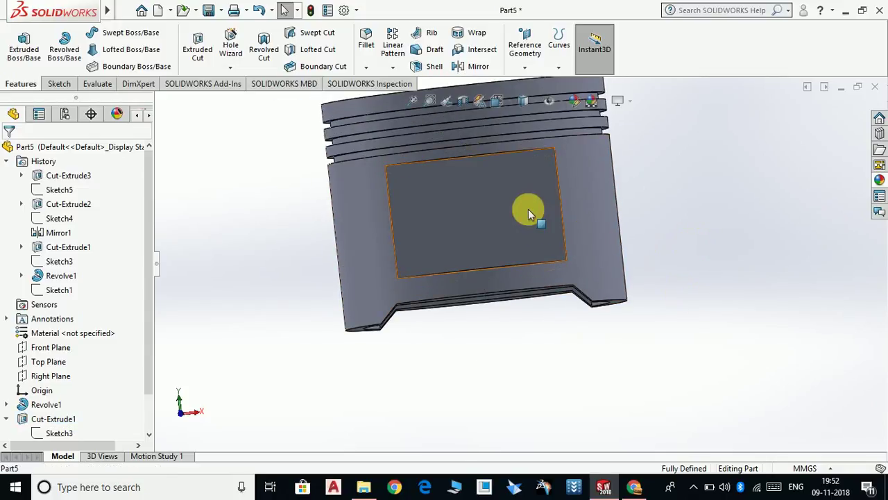
click(585, 172)
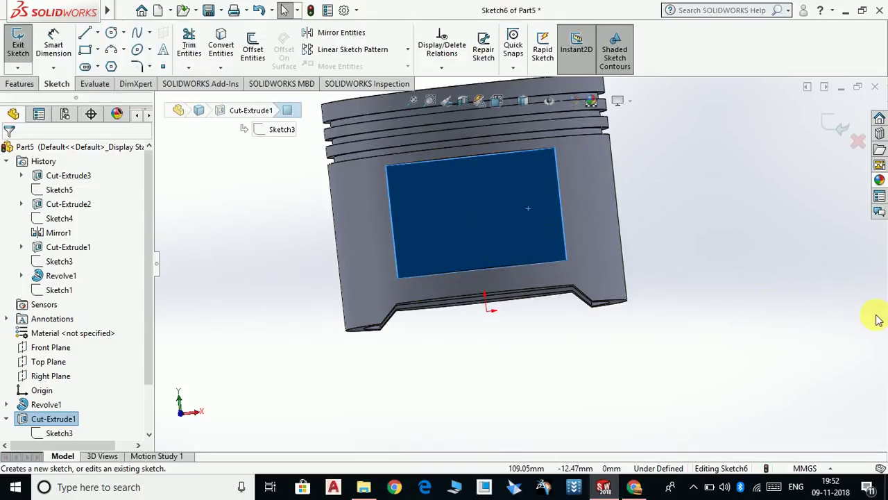
- Sketch a circle about 19.5 mm in diameter at the centre of the rectangular flat
scroll(787, 313, down, 1)
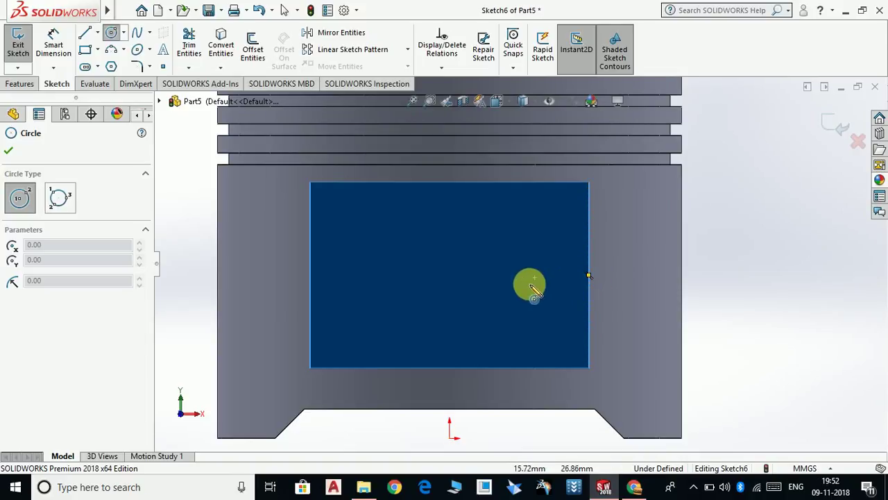
click(450, 276)
click(490, 315)
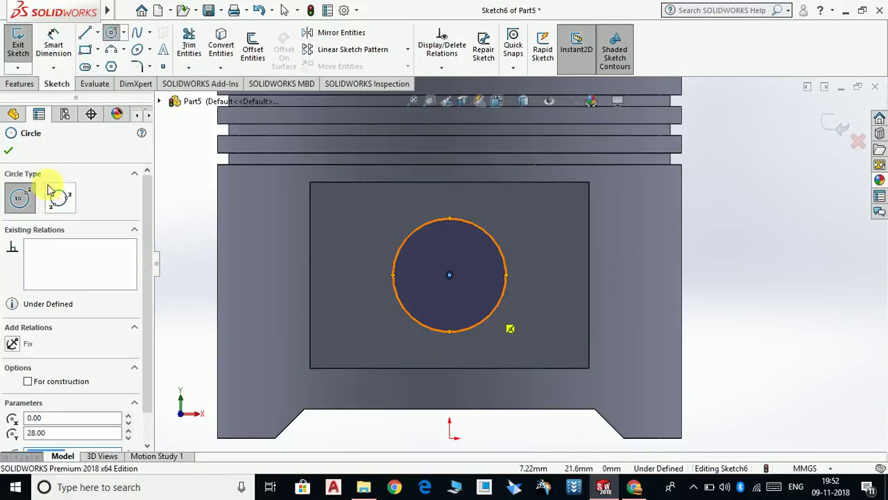
click(9, 151)
- Set the circle's diameter to 25 mm
click(508, 260)
click(764, 278)
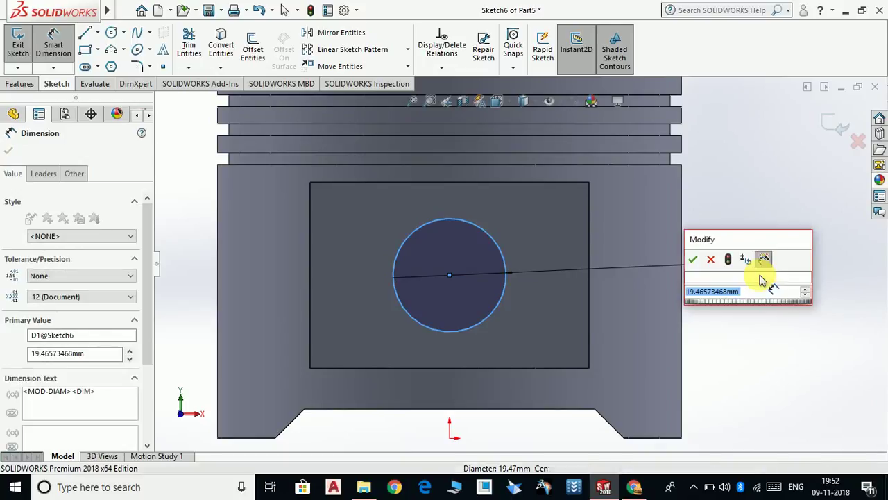
text(25)
key(Return)
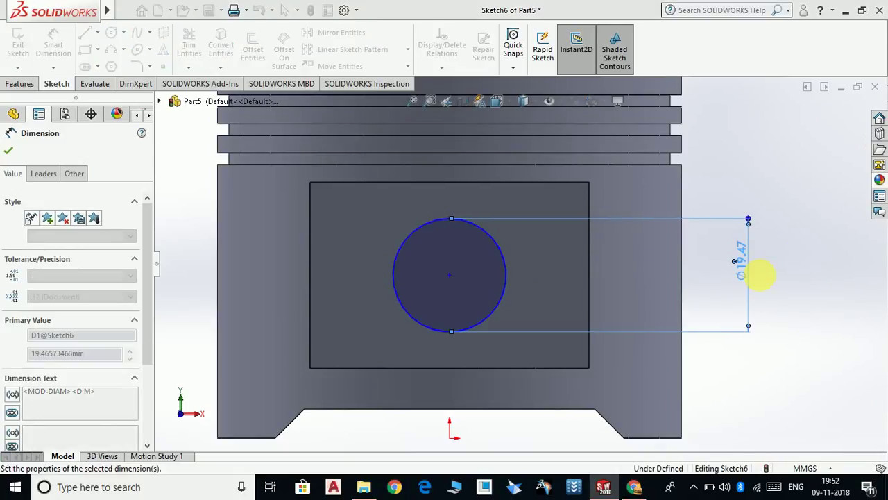
click(8, 150)
scroll(555, 285, up, 3)
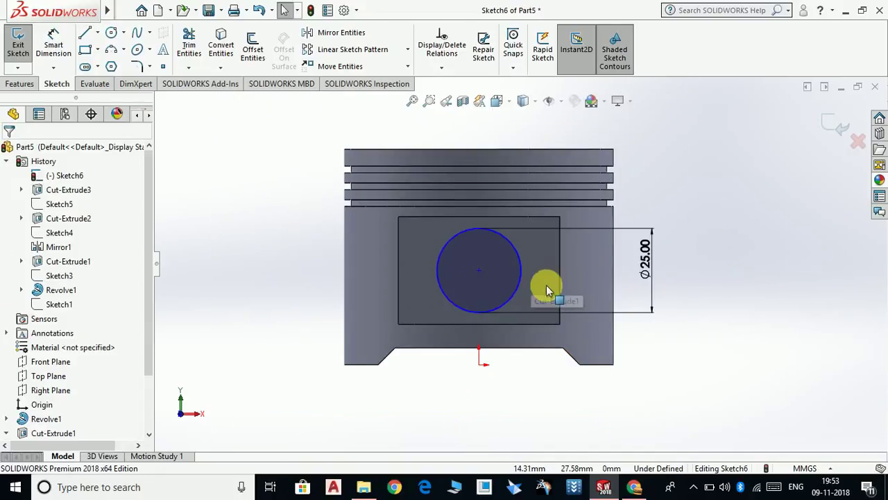
scroll(697, 292, up, 1)
scroll(463, 278, down, 3)
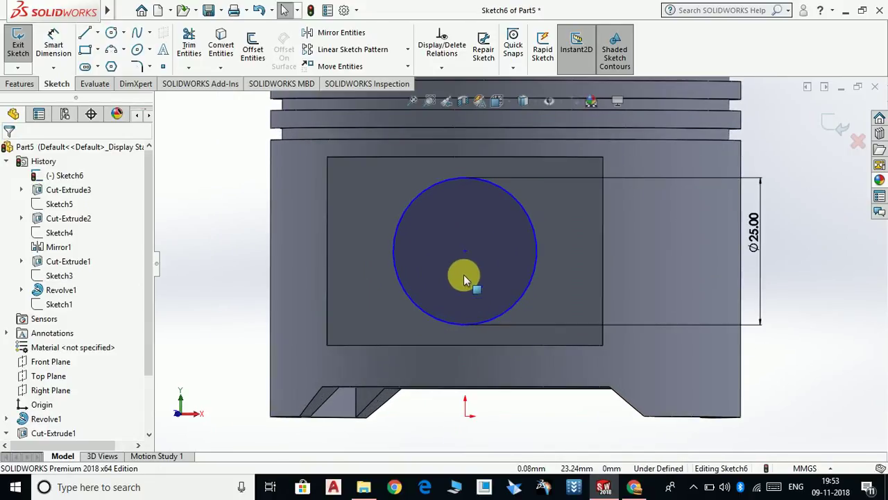
- Dimension the vertical distance from the circle's centre to the lower-left corner of the rectangular flat
click(50, 54)
click(441, 264)
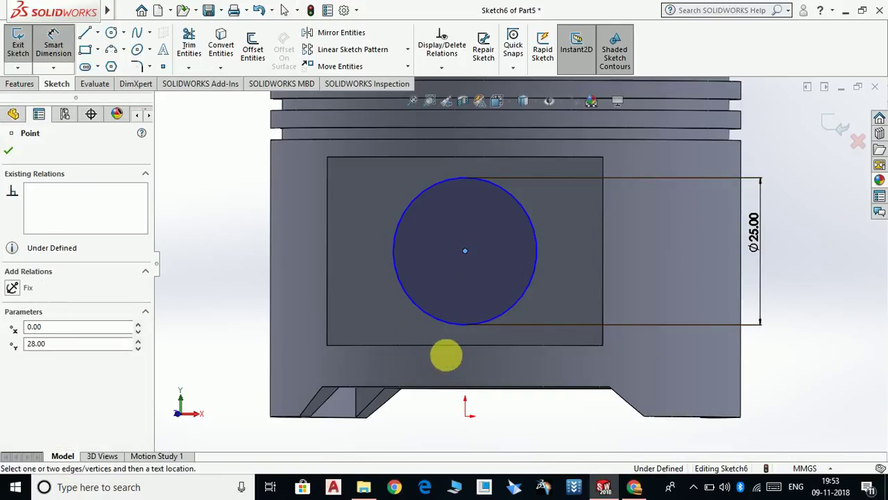
click(453, 345)
click(241, 319)
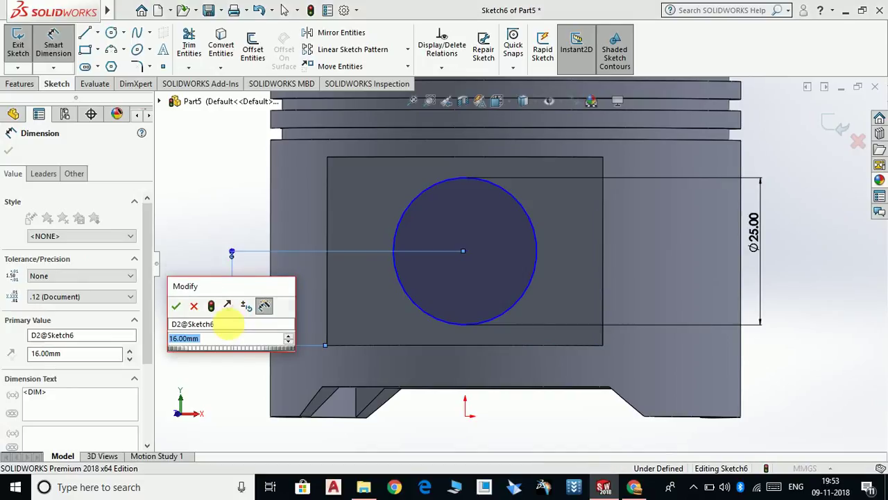
click(177, 305)
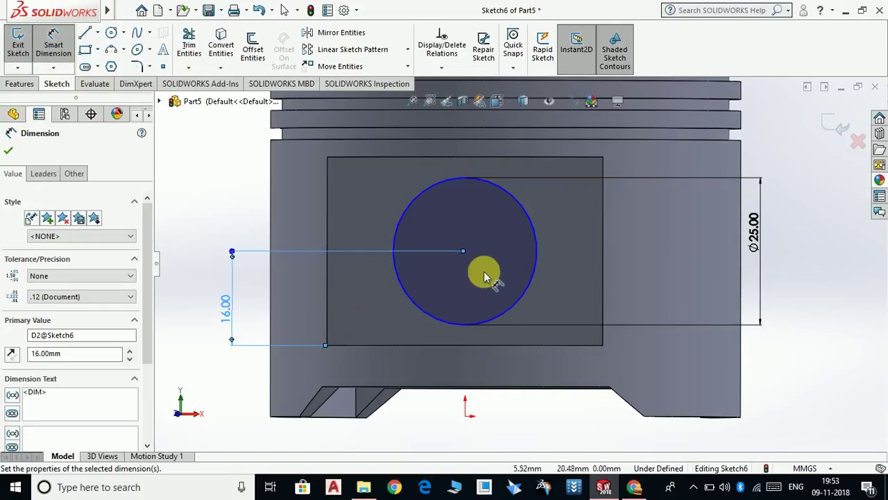
- Dimension the horizontal distance from the rectangular flat's lower-left corner to the circle's centre
click(463, 251)
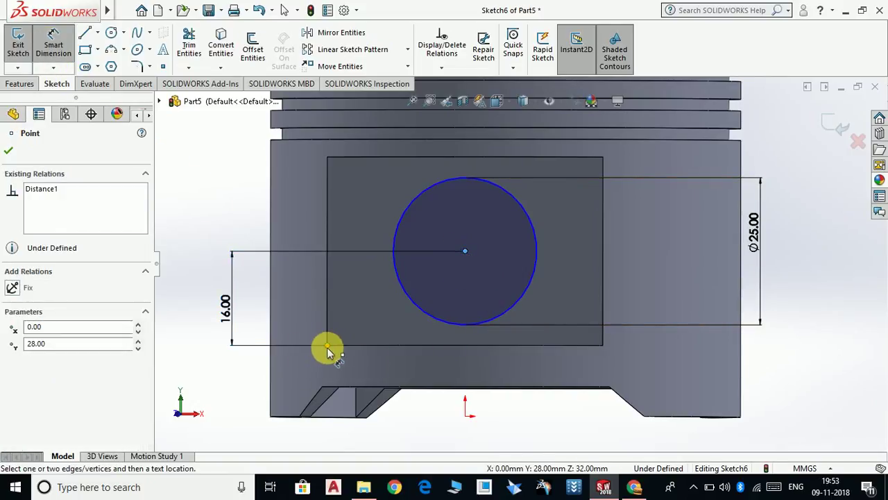
key(Escape)
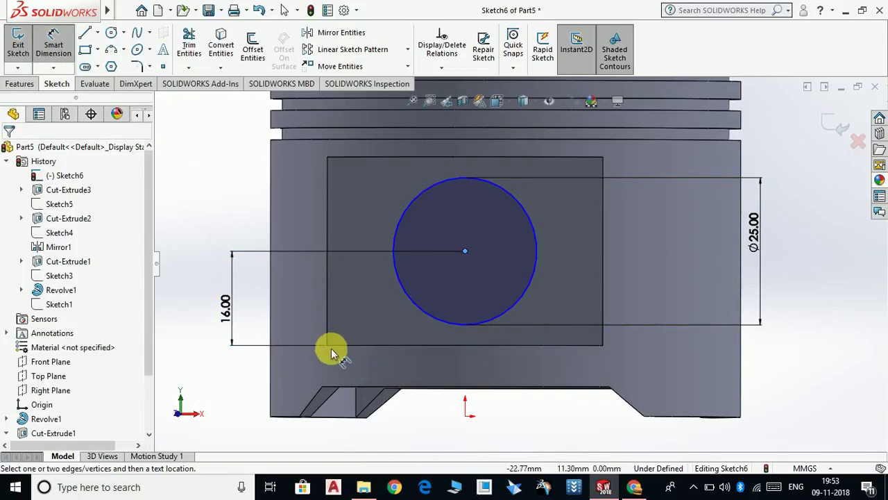
click(326, 346)
click(385, 368)
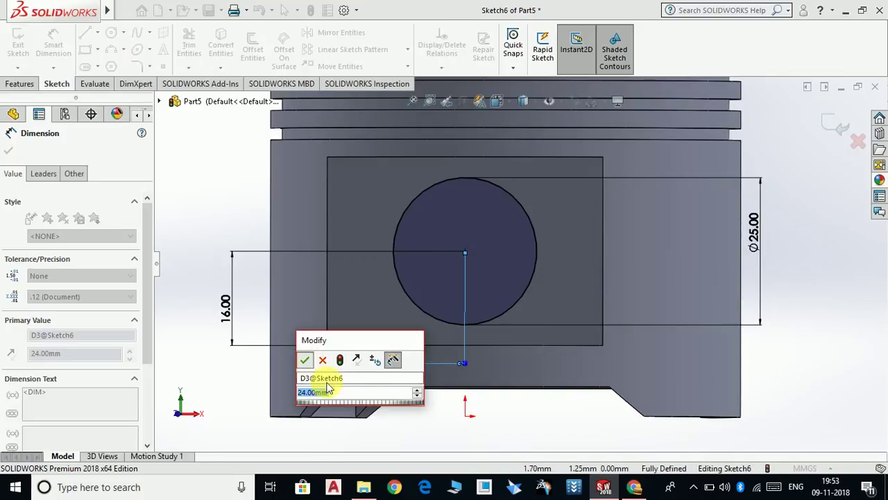
click(306, 360)
scroll(539, 386, up, 3)
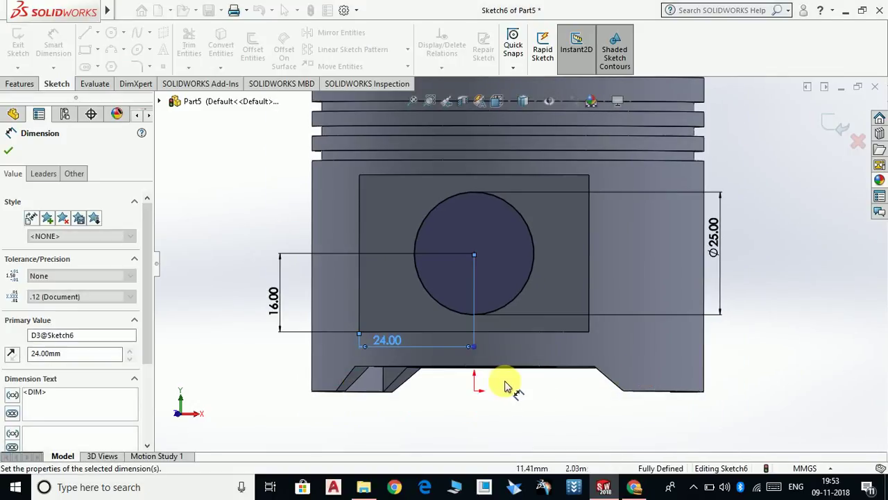
click(617, 393)
middle_drag(724, 336, 688, 398)
key(Escape)
- Cut-extrude the 25 mm circle through the piston with the Through All end condition
click(21, 84)
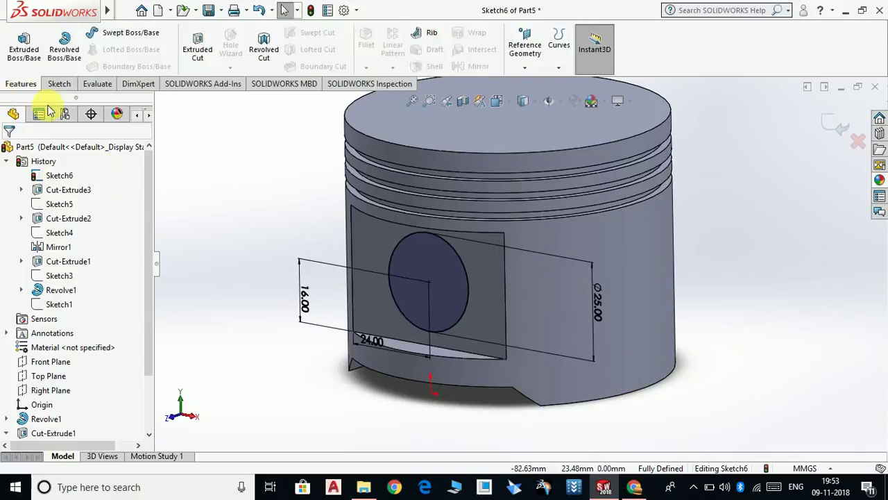
click(198, 49)
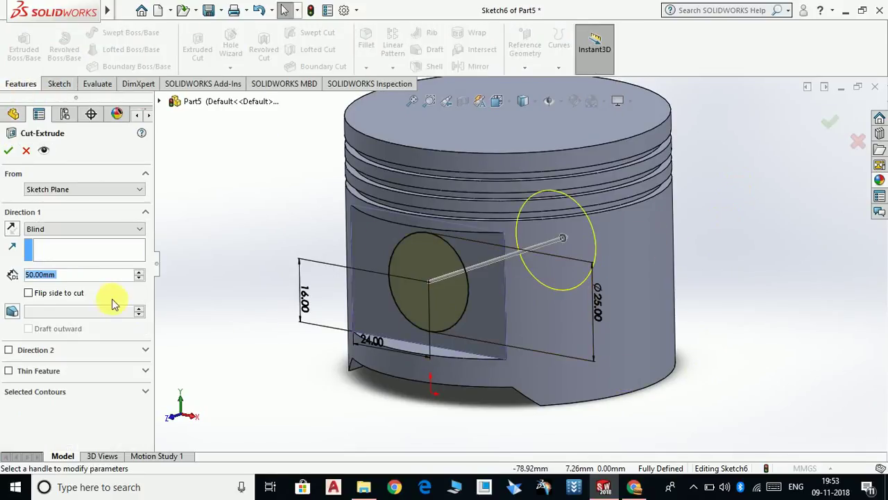
click(83, 229)
click(90, 241)
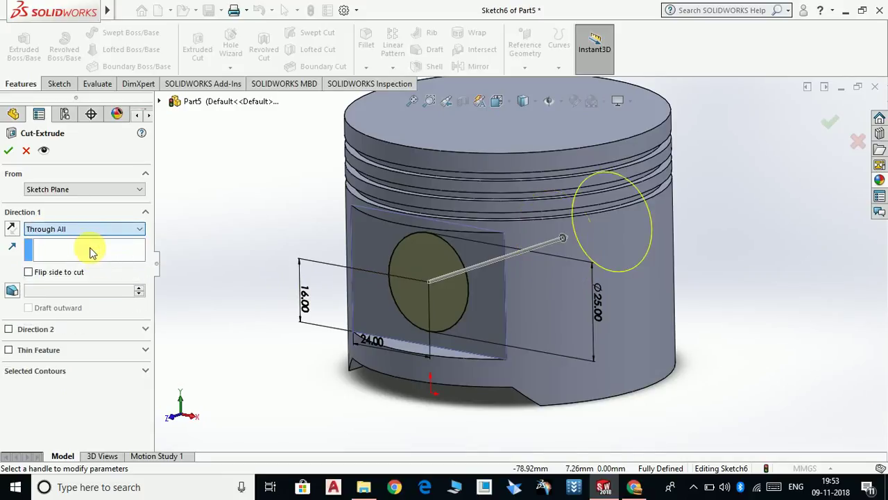
right_click(213, 310)
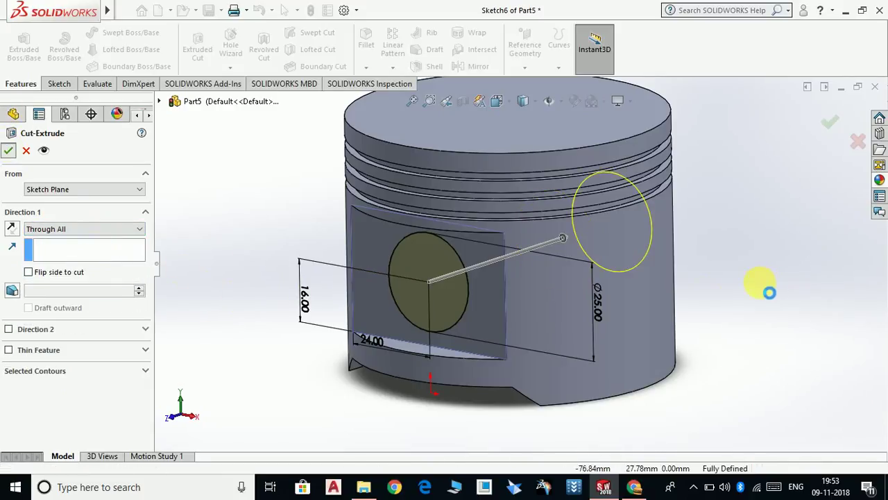
- Assign Malleable Cast Iron from the Iron category as the part's material
mouse_move(655, 402)
middle_down()
mouse_move(718, 337)
mouse_move(680, 377)
mouse_move(642, 212)
mouse_move(697, 345)
middle_up()
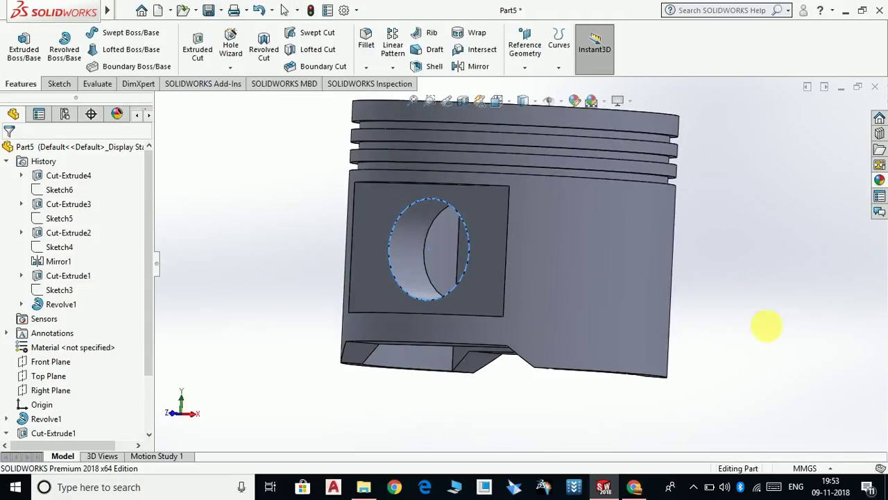
scroll(746, 306, up, 4)
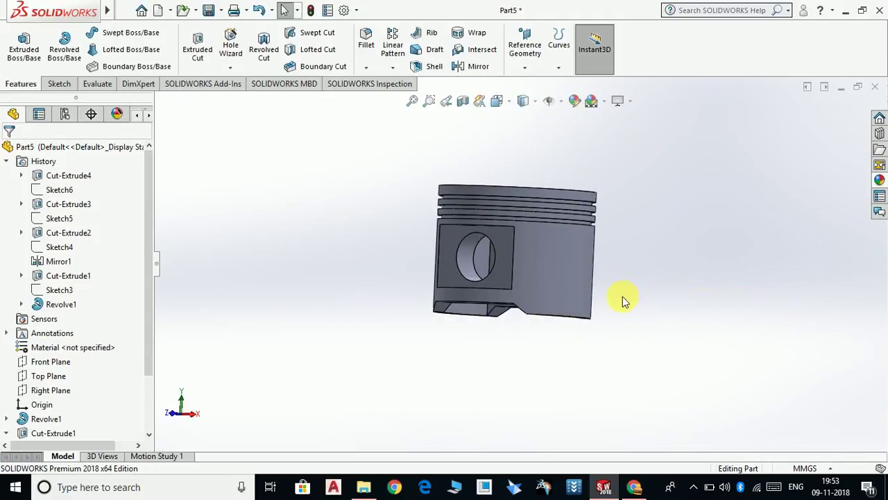
scroll(500, 238, down, 2)
middle_drag(606, 302, 624, 312)
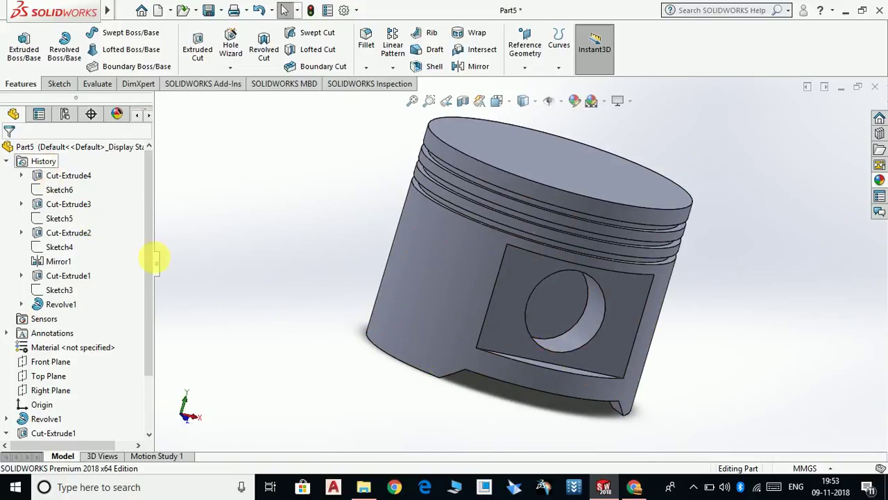
click(41, 350)
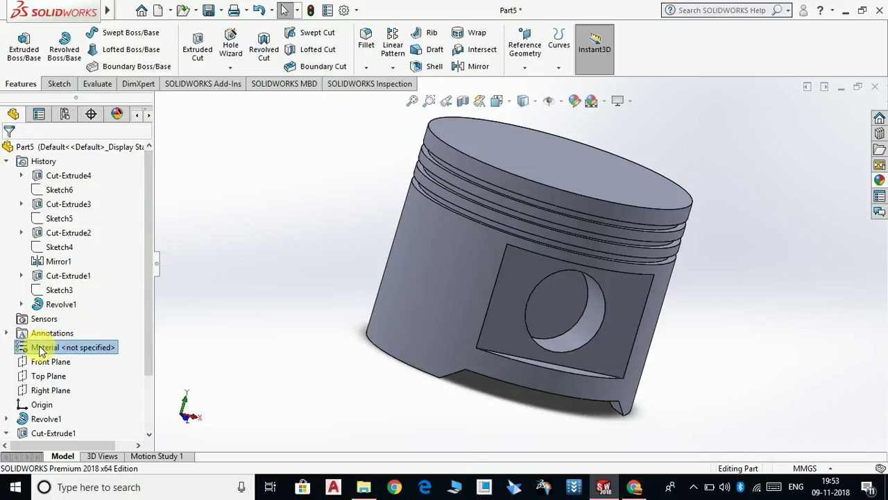
right_click(40, 349)
click(76, 80)
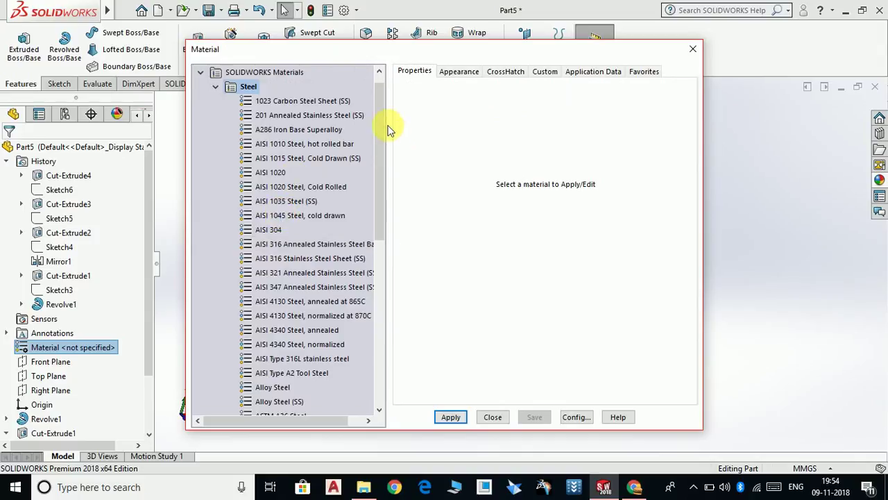
drag(378, 116, 378, 227)
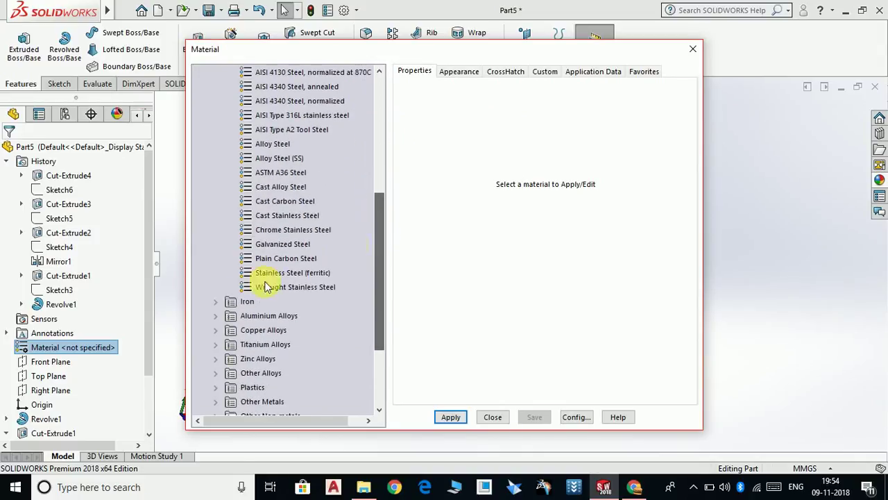
click(215, 302)
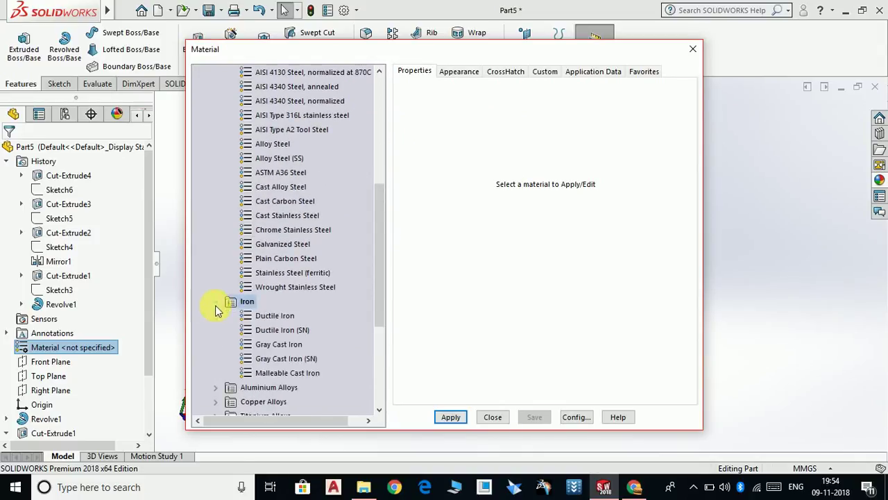
click(288, 374)
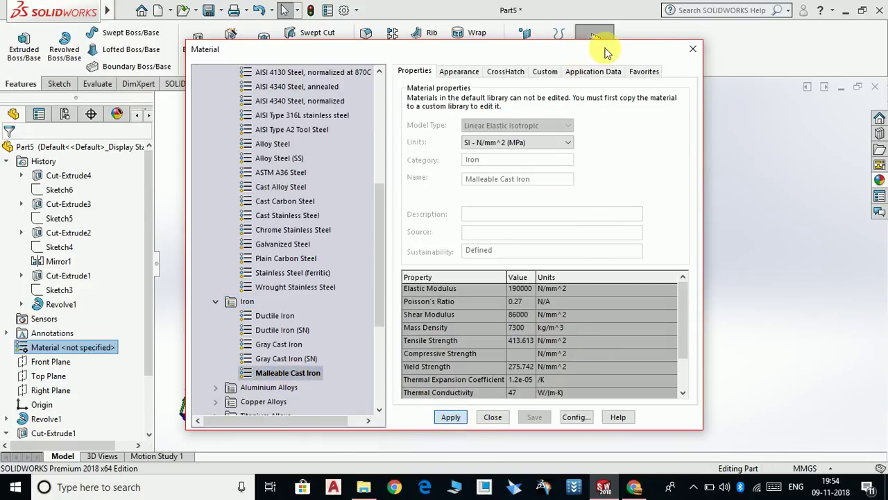
click(688, 49)
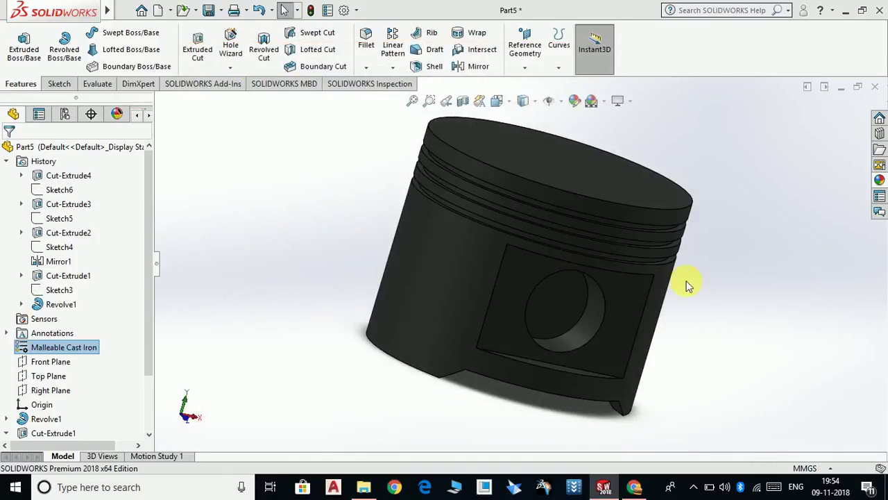
- Apply a bright green colour appearance from the standard swatches to the whole piston
scroll(605, 261, up, 4)
middle_drag(649, 276, 521, 364)
middle_drag(535, 311, 574, 289)
middle_drag(756, 284, 614, 225)
scroll(614, 184, down, 1)
click(577, 99)
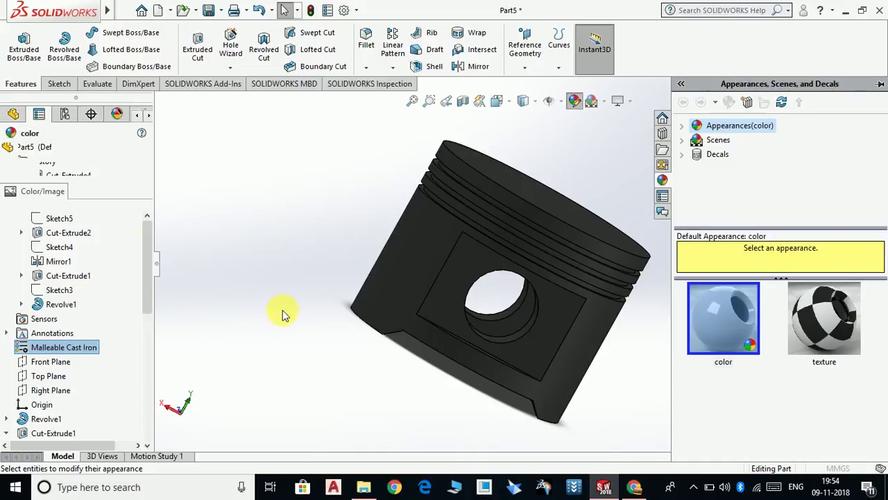
drag(145, 276, 135, 344)
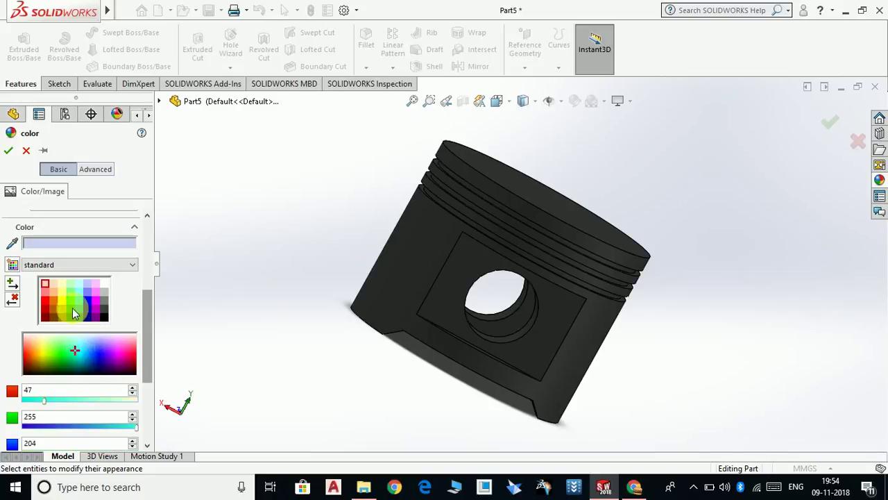
click(71, 300)
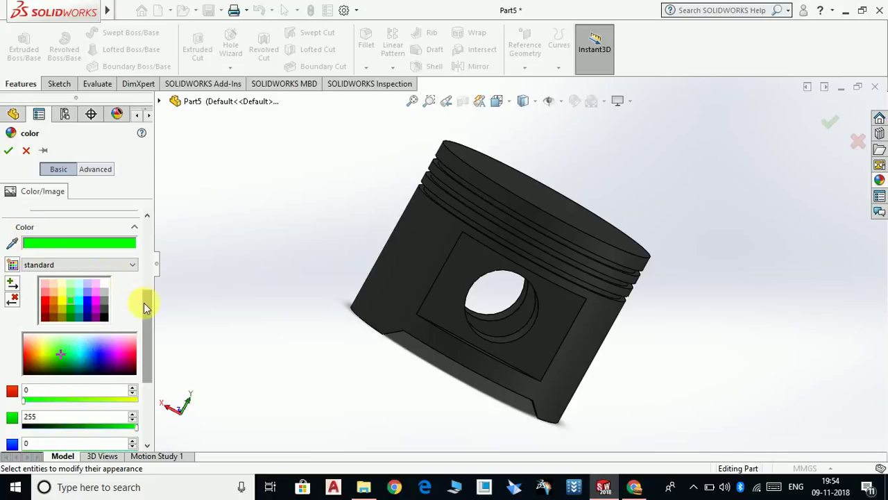
drag(147, 315, 145, 281)
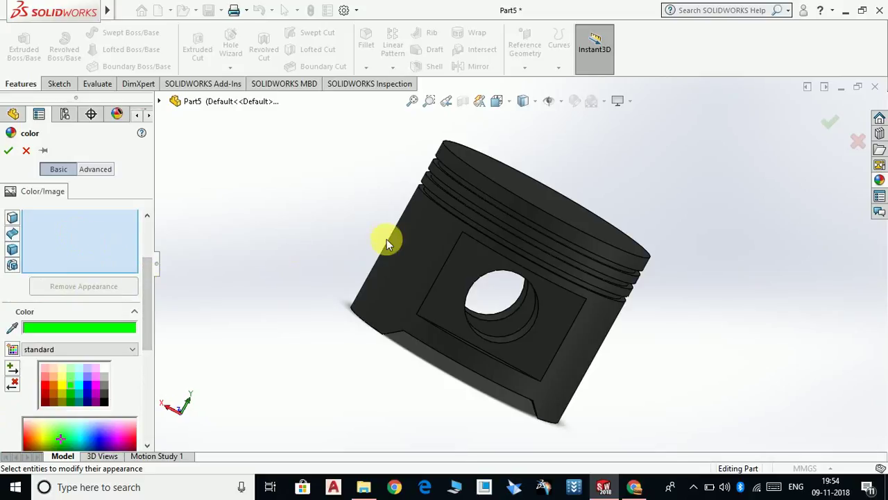
click(415, 240)
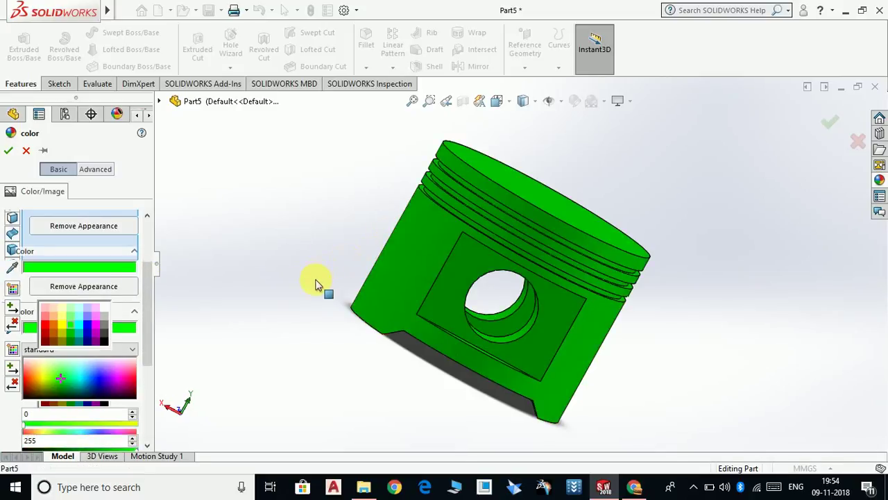
- Try cyan, blue and purple swatches from the standard palette as the piston's colour
middle_drag(367, 390, 687, 280)
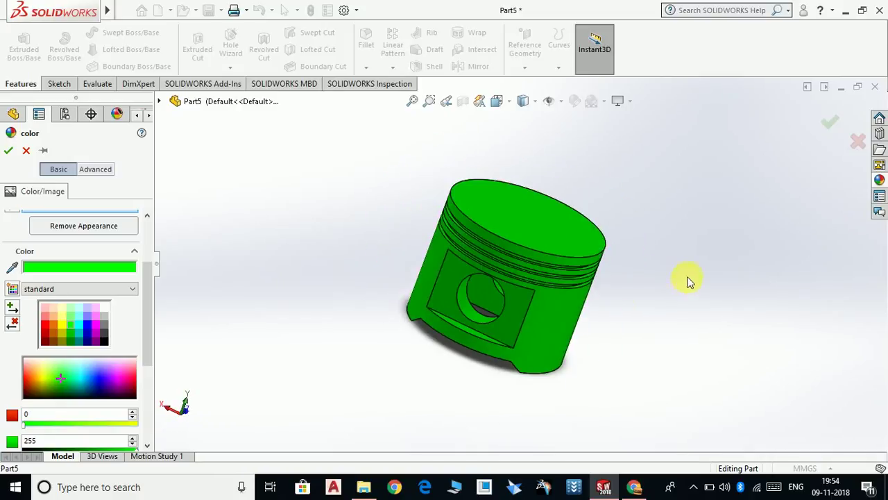
click(81, 327)
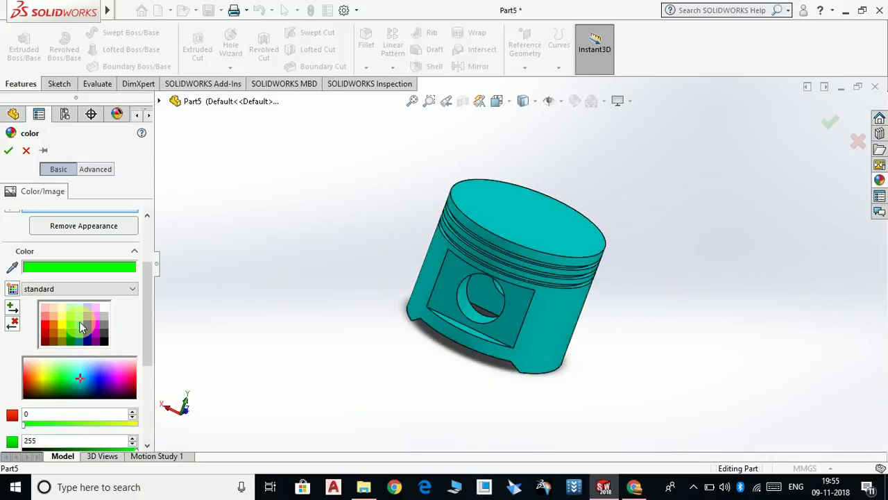
click(86, 324)
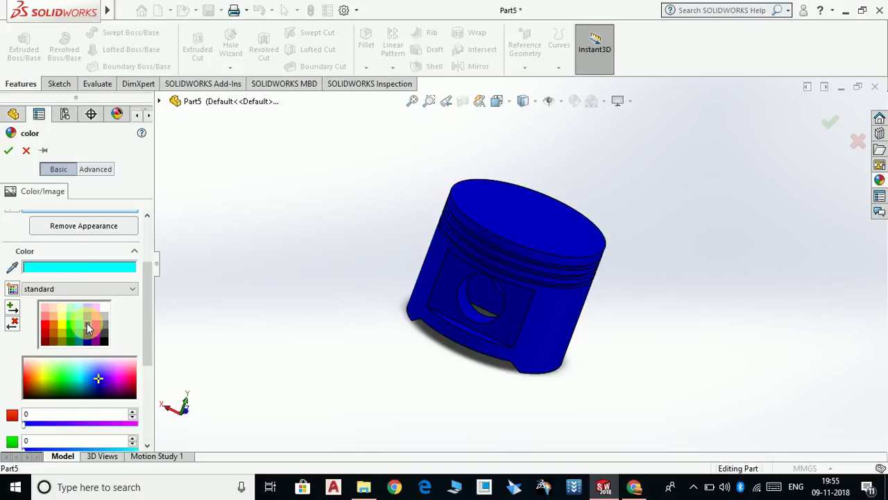
click(92, 308)
click(97, 323)
click(96, 316)
click(97, 333)
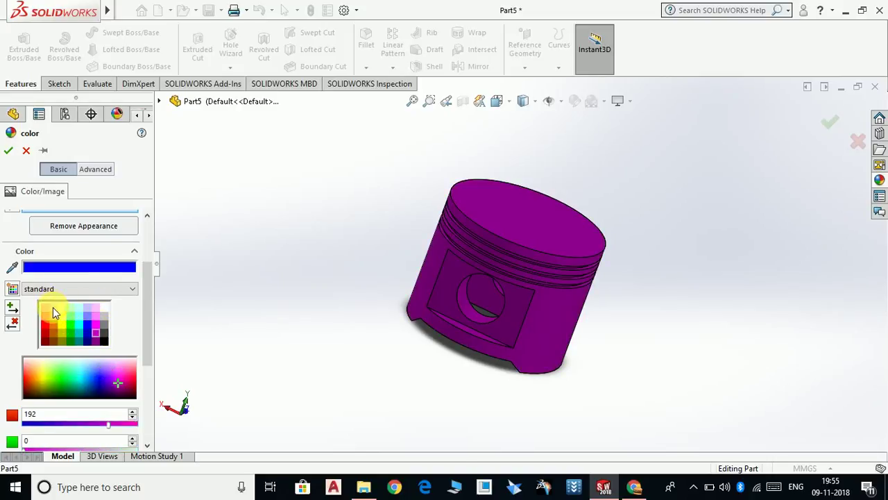
- Try pale peach and dark green swatches from the standard palette on the whole piston
click(52, 306)
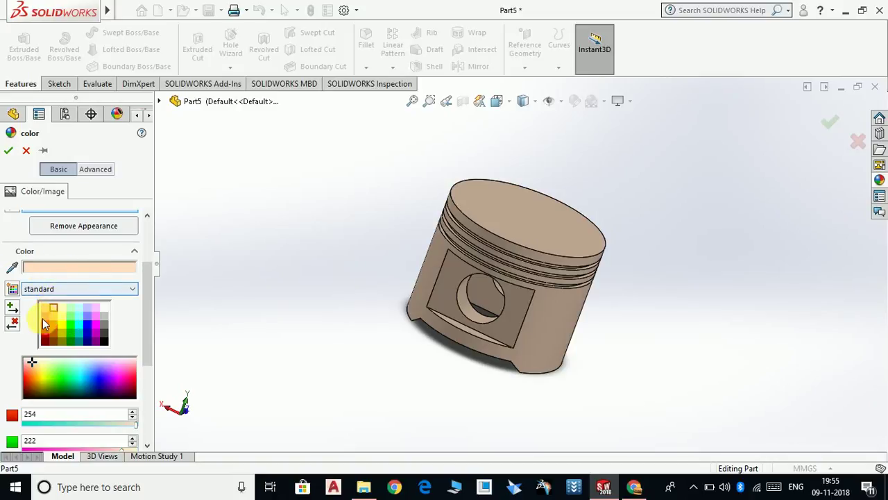
click(48, 311)
click(51, 305)
click(51, 303)
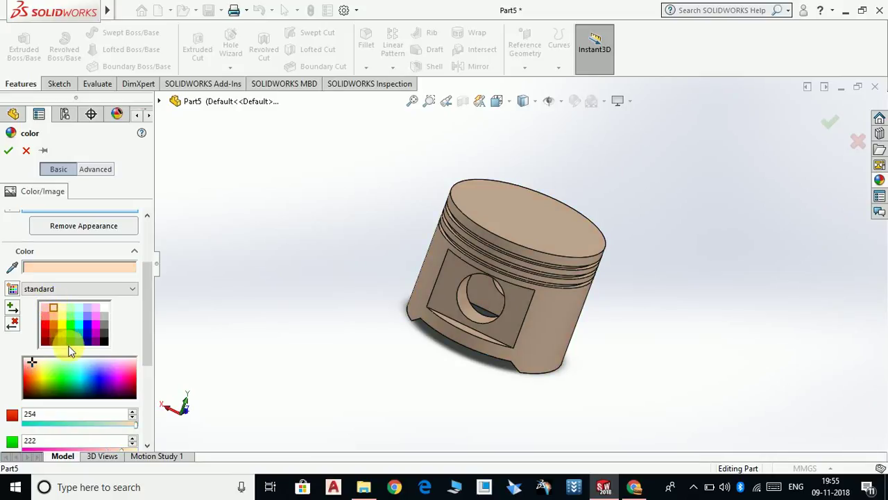
click(61, 340)
click(54, 340)
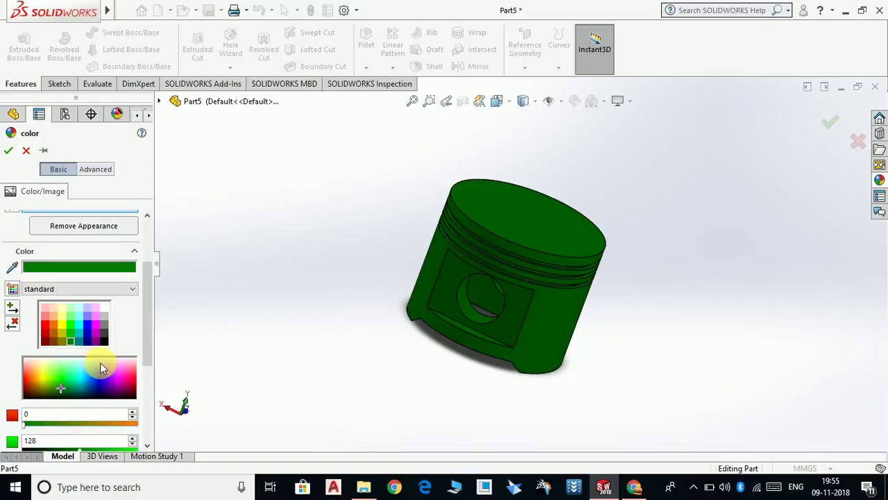
- Try lighter green, pale cyan and grey swatches from the standard palette on the piston
click(70, 328)
click(70, 323)
click(70, 315)
click(70, 308)
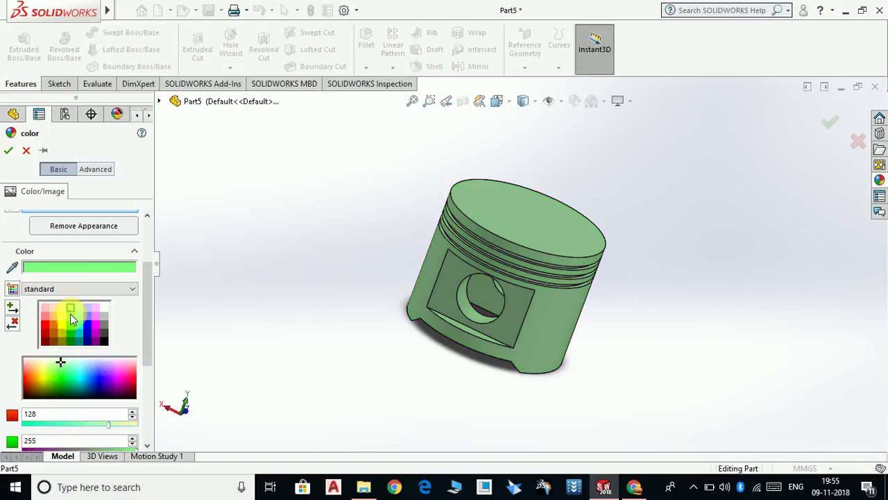
click(79, 316)
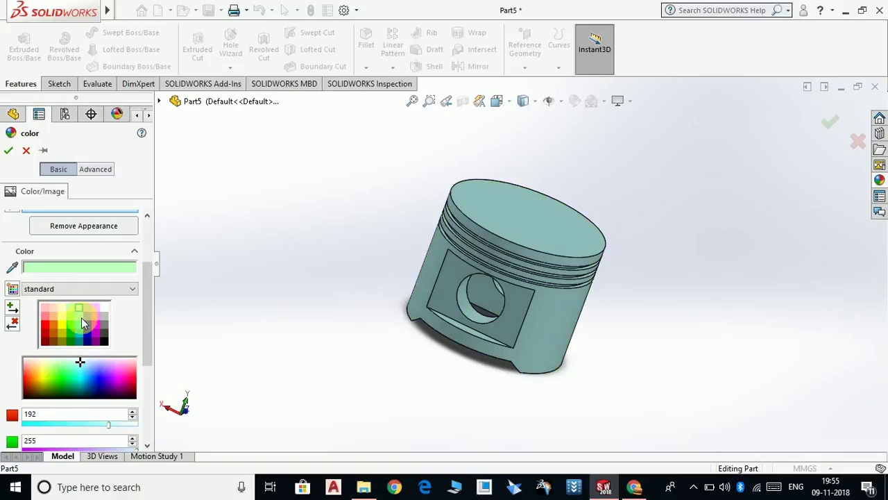
click(102, 316)
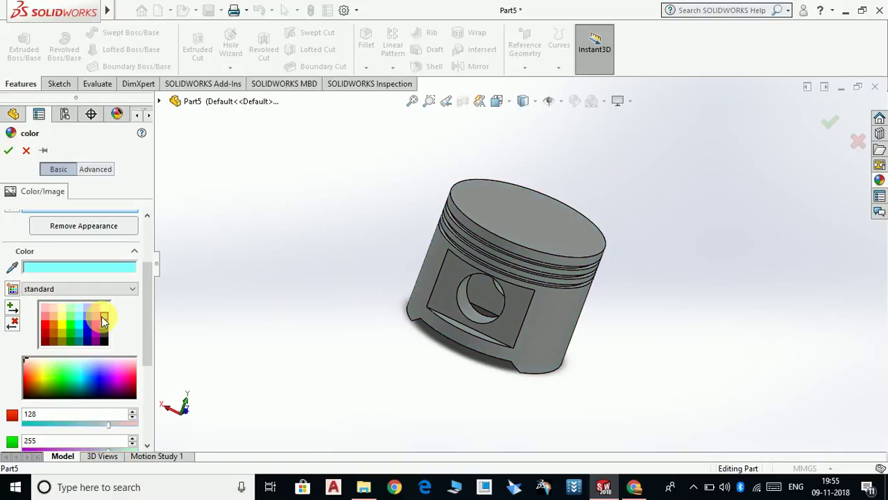
click(104, 330)
- Apply the bright yellow standard swatch to the whole piston and accept the colour appearance
click(61, 312)
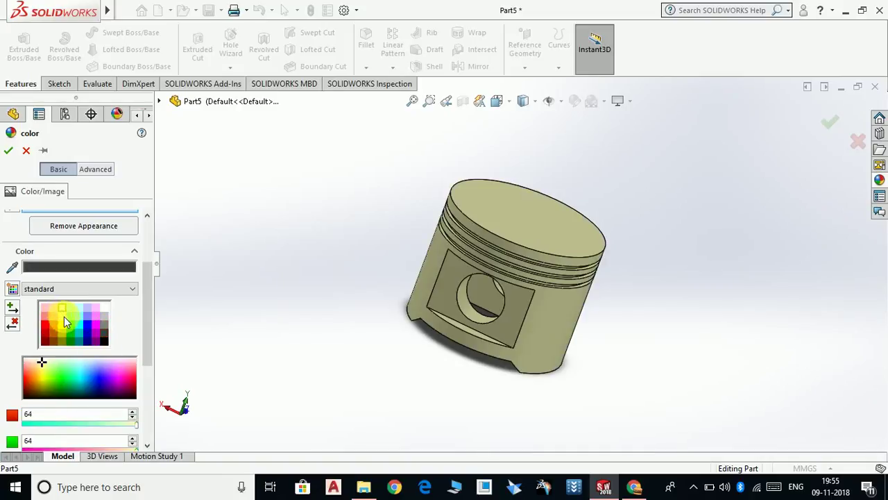
click(64, 317)
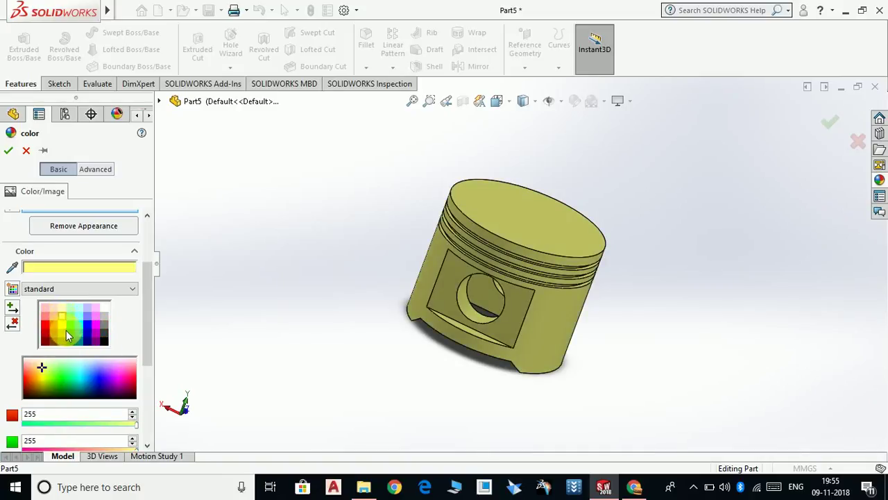
click(63, 326)
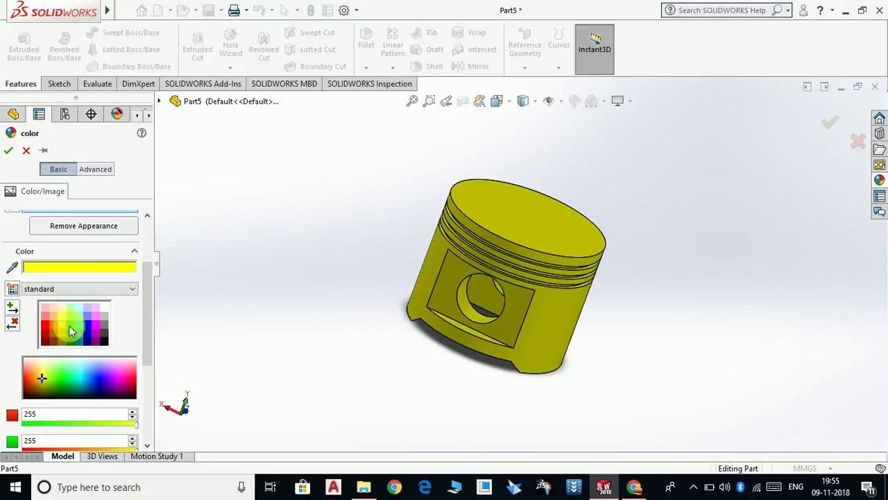
scroll(586, 232, down, 3)
scroll(634, 216, up, 2)
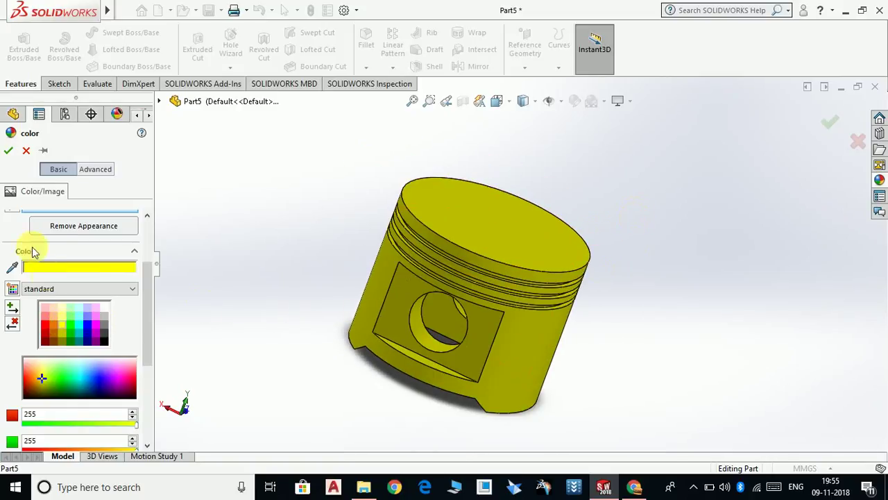
click(8, 151)
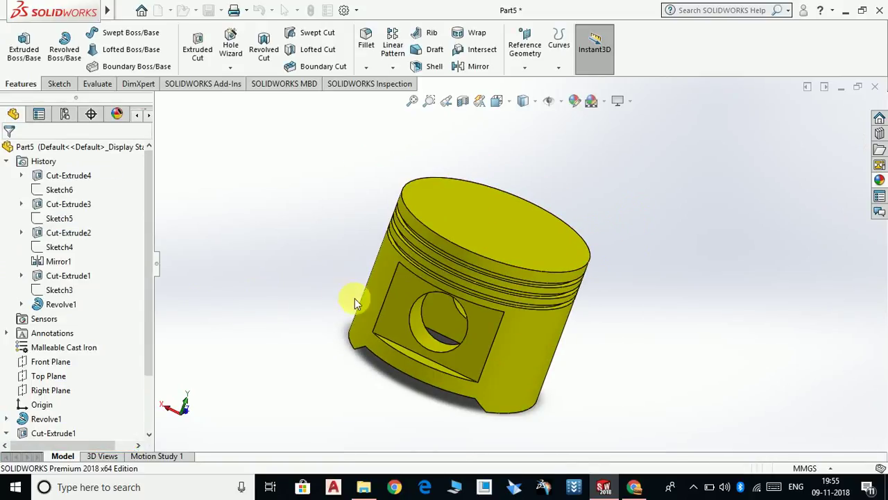
- Examine the coloured piston from the side, the crown and the underside with its inner pocket
middle_drag(495, 289, 535, 361)
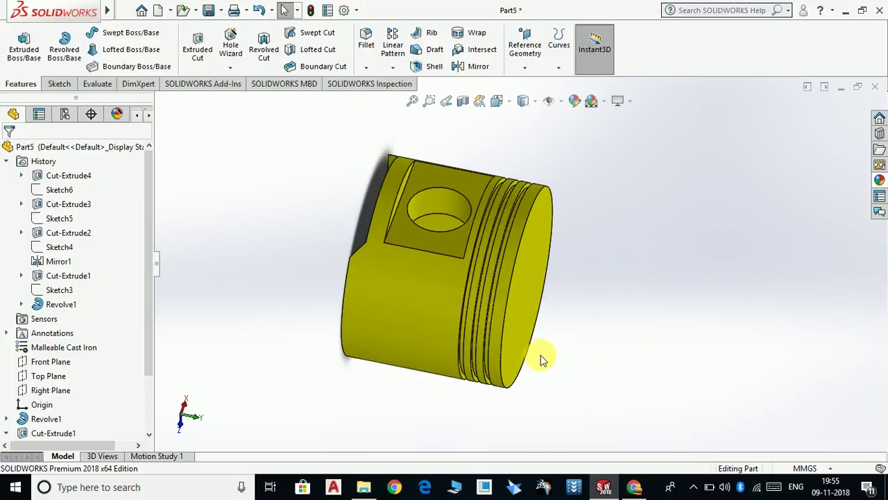
middle_drag(641, 397, 553, 181)
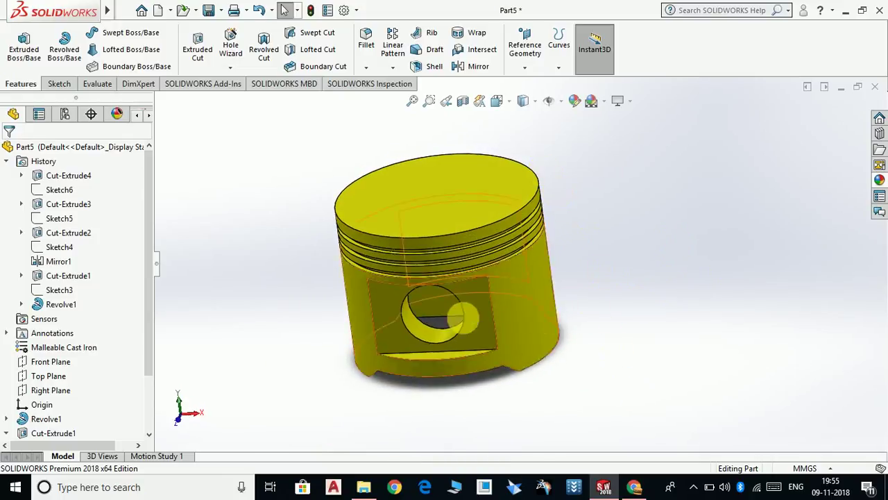
scroll(424, 307, down, 2)
scroll(660, 329, up, 3)
middle_drag(594, 317, 534, 184)
scroll(538, 255, down, 4)
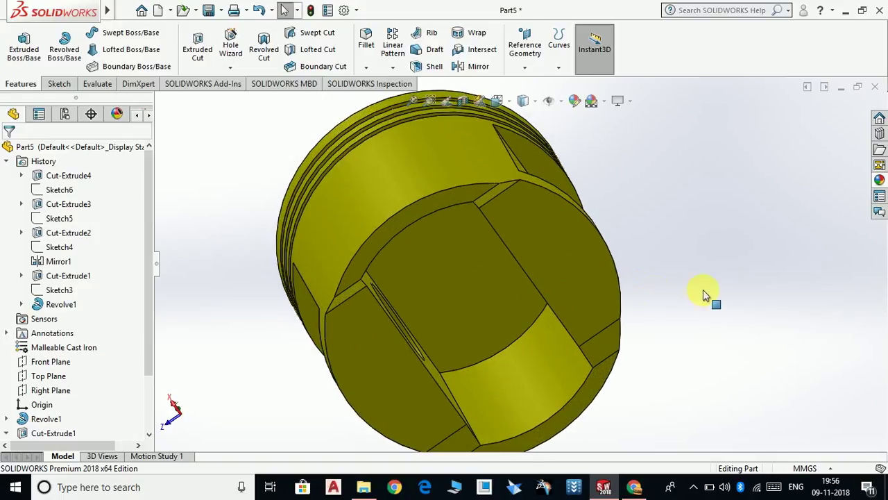